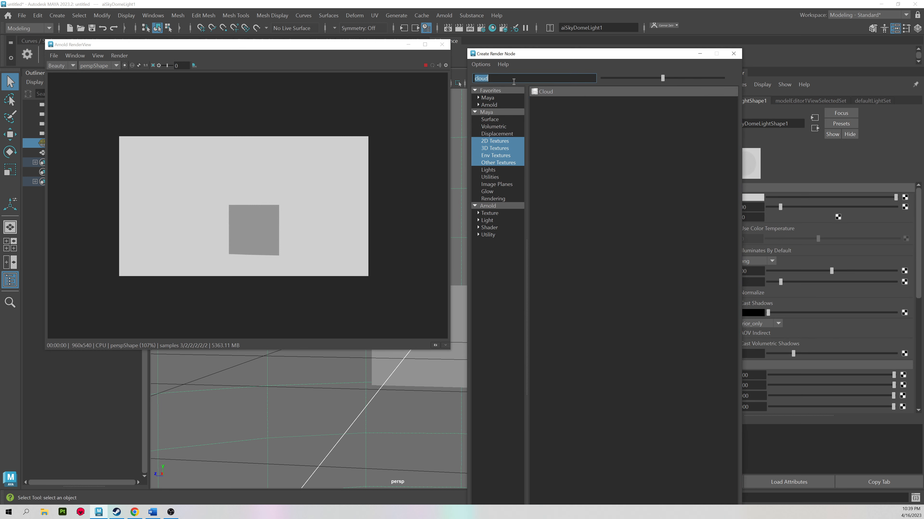
Search the render nodes for "phy" and connect an aiPhysicalSky texture to the sky dome light's color.
{"action": "type", "text": "phy"}
{"action": "left_click", "coordinate": [499, 206]}
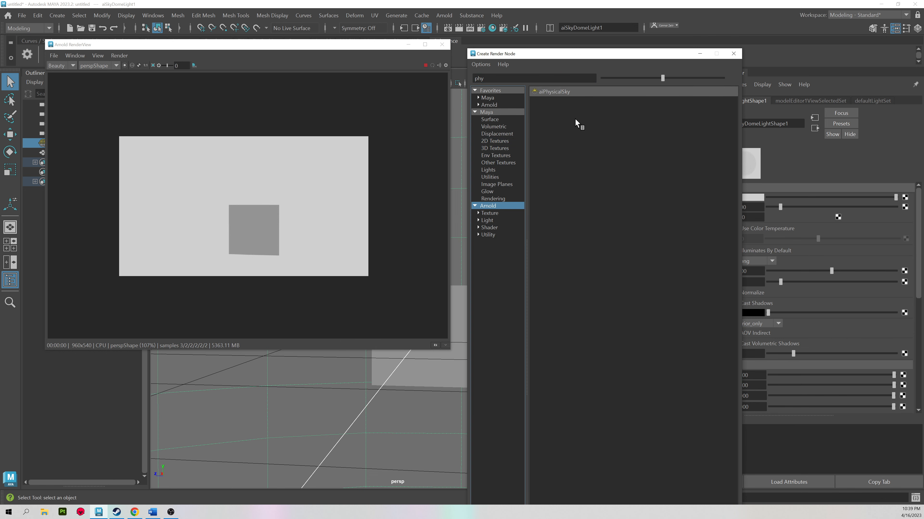
{"action": "left_click", "coordinate": [548, 93]}
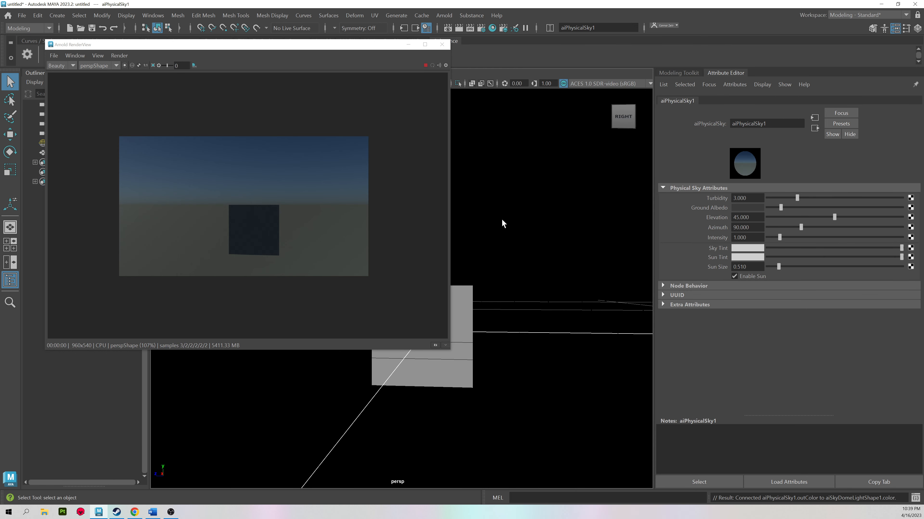
Set the physical sky's Elevation to about 22.136 and undo a trial Azimuth change.
{"action": "mouse_move", "coordinate": [513, 248]}
{"action": "left_mouse_down", "text": "alt"}
{"action": "mouse_move", "coordinate": [526, 237]}
{"action": "mouse_move", "coordinate": [511, 228]}
{"action": "mouse_move", "coordinate": [478, 227]}
{"action": "mouse_move", "coordinate": [453, 243]}
{"action": "mouse_move", "coordinate": [454, 255]}
{"action": "mouse_move", "coordinate": [509, 242]}
{"action": "left_mouse_up", "text": "alt"}
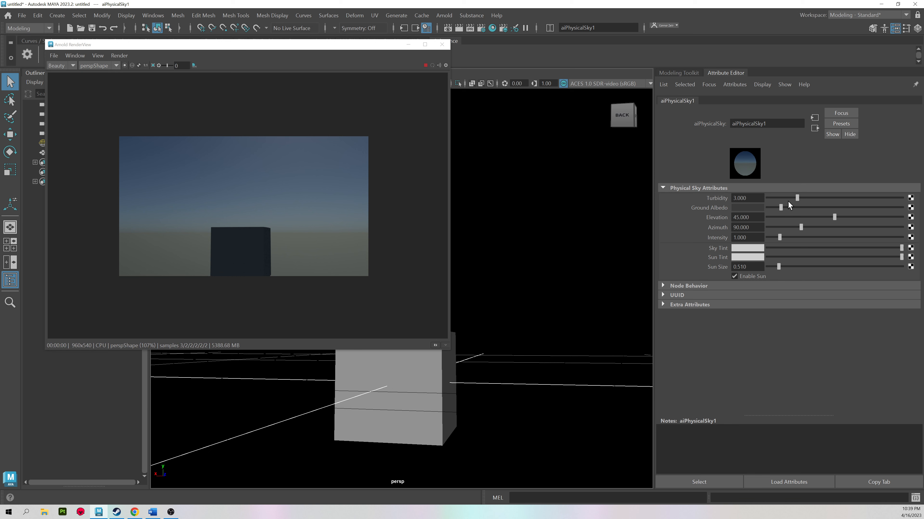
{"action": "left_click_drag", "start_coordinate": [586, 209], "coordinate": [586, 203], "text": "alt"}
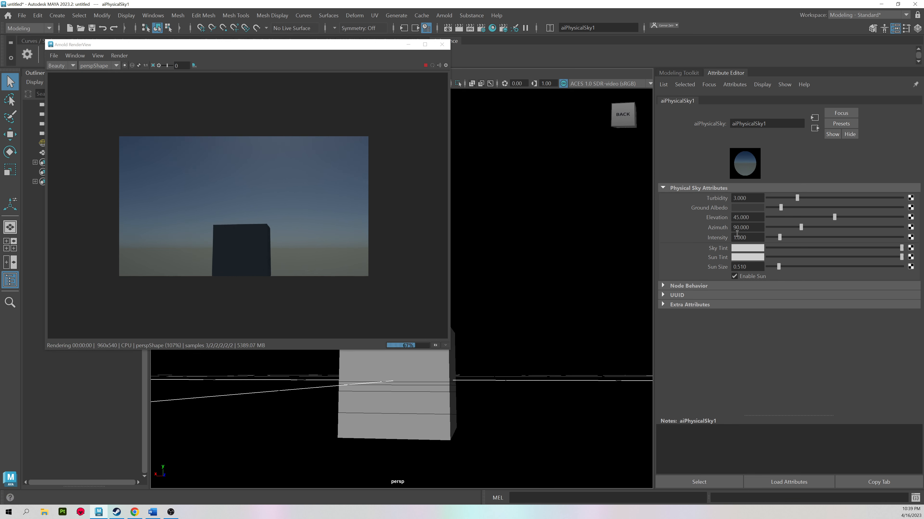
{"action": "left_click_drag", "start_coordinate": [835, 216], "coordinate": [816, 227]}
{"action": "key", "text": "ctrl+z"}
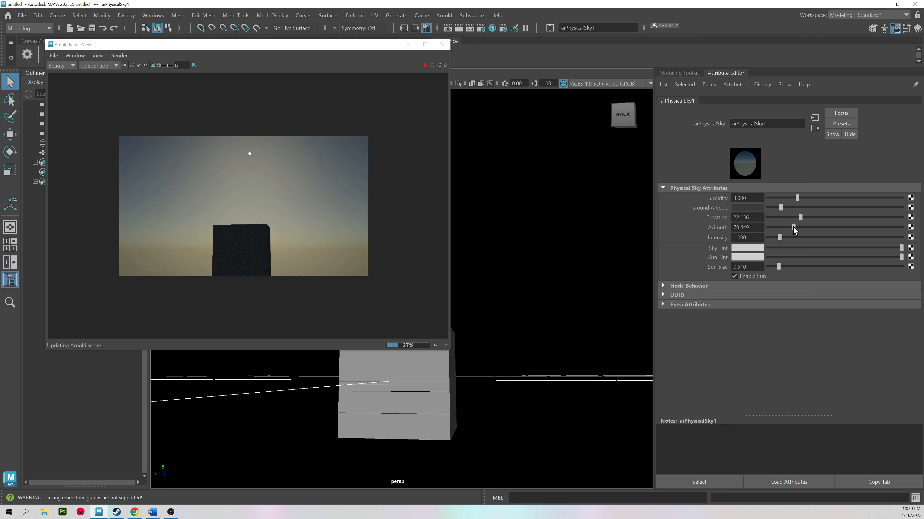
Set the physical sky's Intensity to about 1.486, Sun Size to about 2.167 and Turbidity to about 3.311.
{"action": "left_click_drag", "start_coordinate": [779, 238], "coordinate": [824, 267]}
{"action": "left_click", "coordinate": [778, 268]}
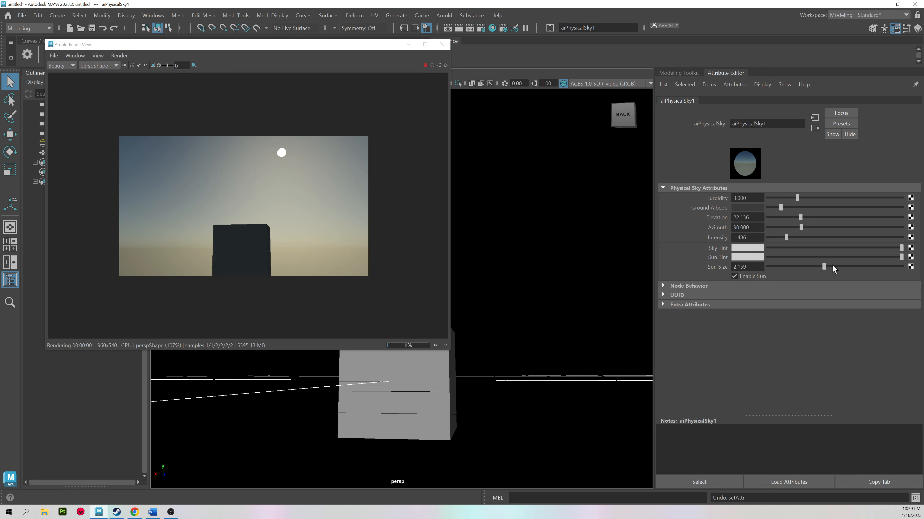
{"action": "mouse_move", "coordinate": [797, 198]}
{"action": "left_mouse_down"}
{"action": "mouse_move", "coordinate": [846, 203]}
{"action": "mouse_move", "coordinate": [771, 205]}
{"action": "mouse_move", "coordinate": [808, 203]}
{"action": "mouse_move", "coordinate": [801, 206]}
{"action": "left_mouse_up"}
Delete the test cube from the scene and close the Arnold render view.
{"action": "left_click_drag", "start_coordinate": [593, 216], "coordinate": [679, 220], "text": "alt"}
{"action": "middle_click_drag", "start_coordinate": [635, 222], "coordinate": [579, 227], "text": "alt"}
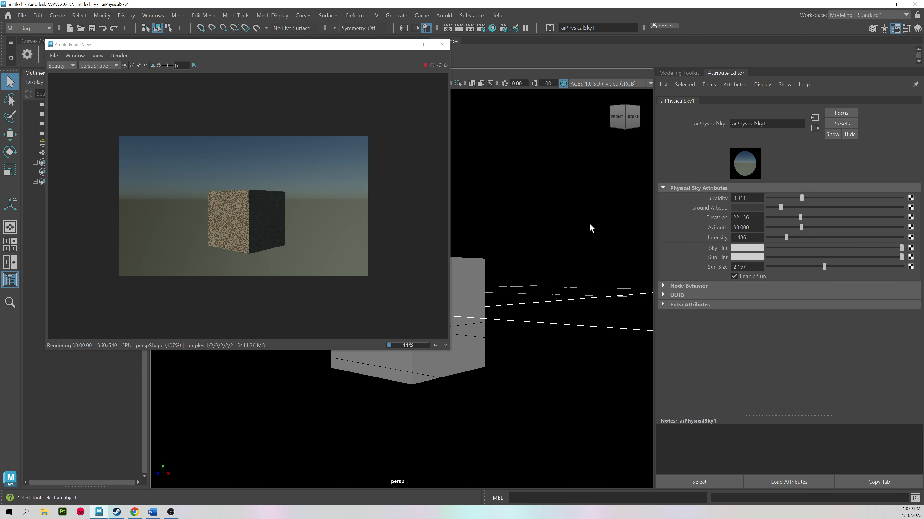
{"action": "left_click_drag", "start_coordinate": [556, 247], "coordinate": [473, 283], "text": "alt"}
{"action": "left_click", "coordinate": [472, 282]}
{"action": "key", "text": "Delete"}
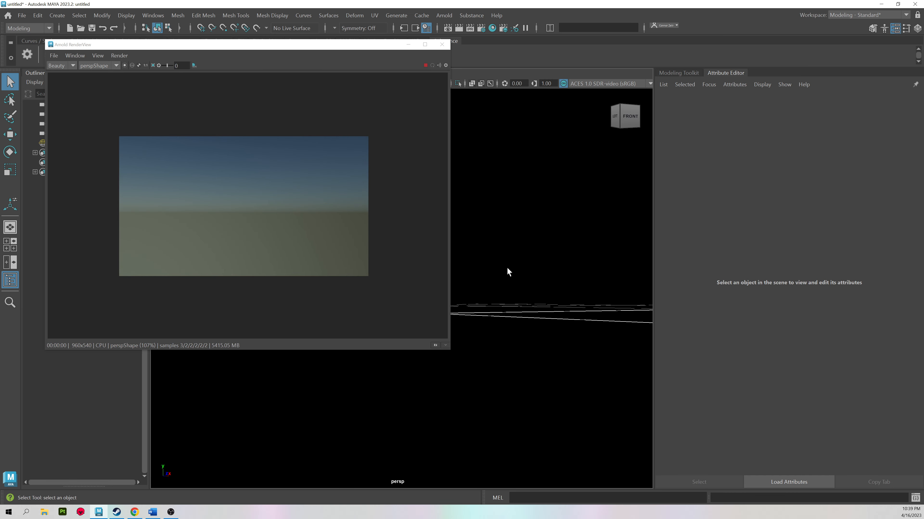
{"action": "left_click", "coordinate": [518, 208]}
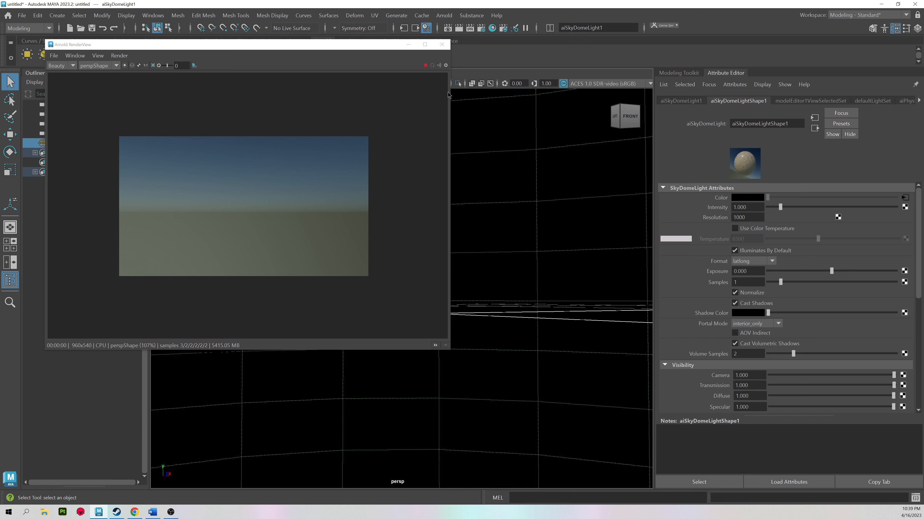
{"action": "left_click", "coordinate": [442, 44]}
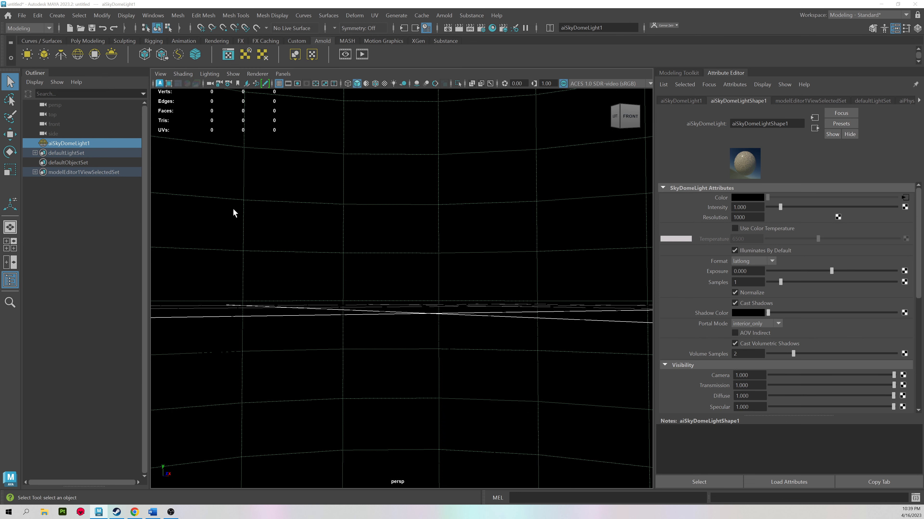
Create a polygon sphere in the emptied scene.
{"action": "left_click", "coordinate": [295, 212]}
{"action": "right_click_drag", "start_coordinate": [321, 201], "coordinate": [395, 210], "text": "shift"}
{"action": "scroll", "coordinate": [436, 306], "scroll_direction": "up", "scroll_amount": 5}
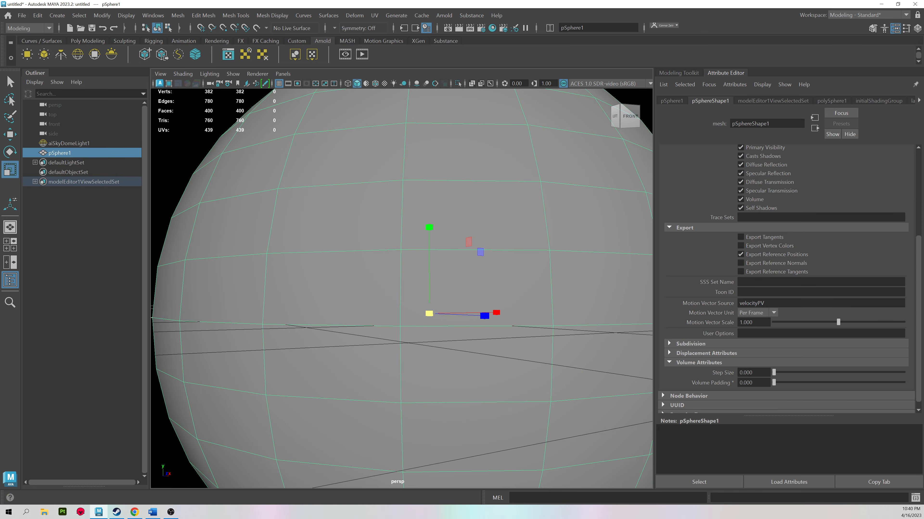
{"action": "scroll", "coordinate": [251, 273], "scroll_direction": "down", "scroll_amount": 6}
{"action": "left_click_drag", "start_coordinate": [251, 273], "coordinate": [332, 323], "text": "alt"}
{"action": "right_click_drag", "start_coordinate": [331, 323], "coordinate": [268, 318], "text": "alt"}
{"action": "left_click_drag", "start_coordinate": [268, 319], "coordinate": [309, 292], "text": "alt"}
Scale the sphere up uniformly to about 14, flatten it vertically into an ellipsoid and raise it above the grid.
{"action": "left_click_drag", "start_coordinate": [399, 298], "coordinate": [612, 285]}
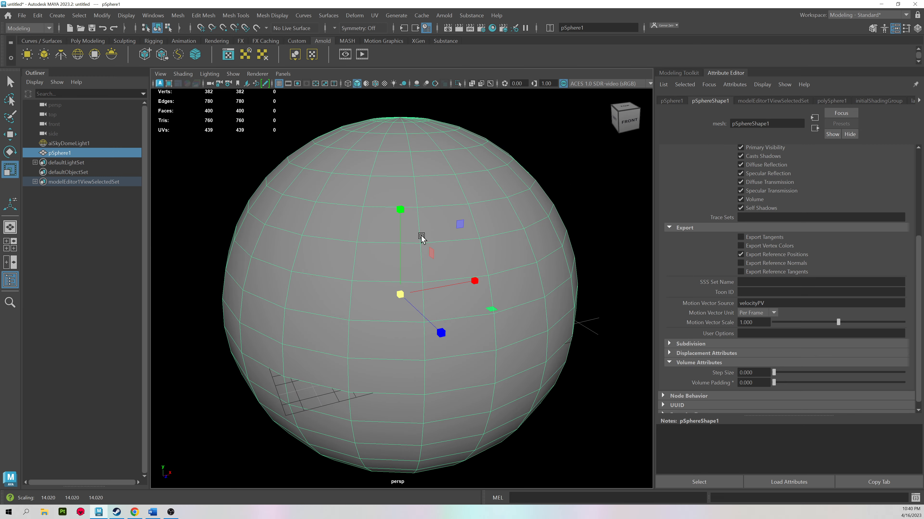
{"action": "left_click_drag", "start_coordinate": [400, 209], "coordinate": [354, 310]}
{"action": "key", "text": "w"}
Assign a new Lambert material to the flattened sphere and graph its shading network in the Hypershade.
{"action": "right_click_drag", "start_coordinate": [358, 148], "coordinate": [437, 418]}
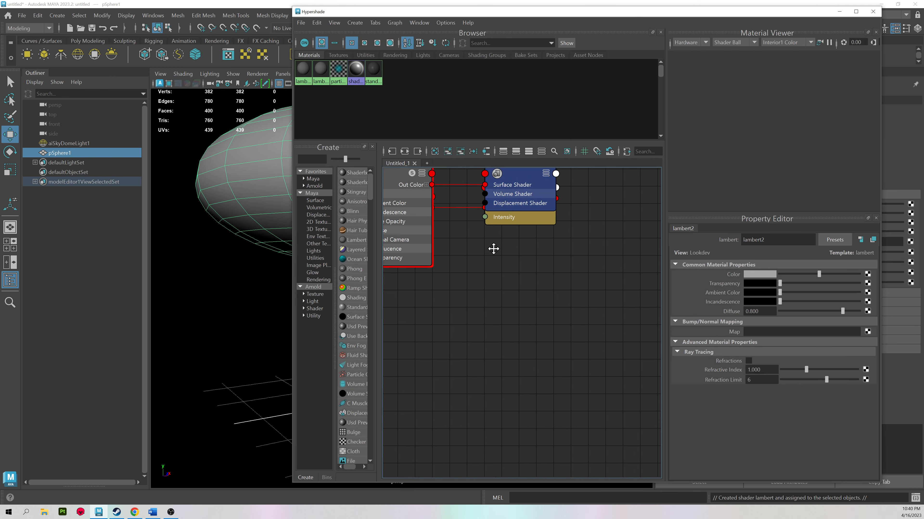
{"action": "middle_click_drag", "start_coordinate": [469, 194], "coordinate": [504, 212], "text": "alt"}
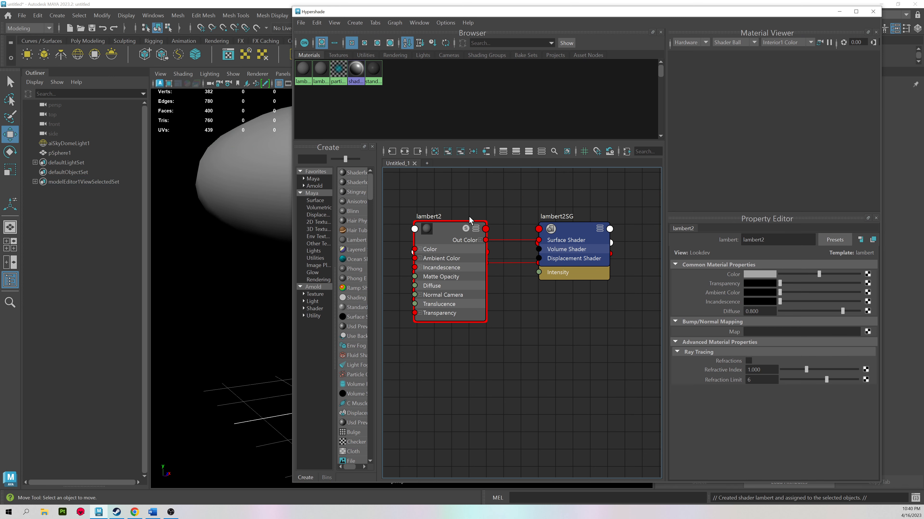
{"action": "scroll", "coordinate": [553, 253], "scroll_direction": "up", "scroll_amount": 5}
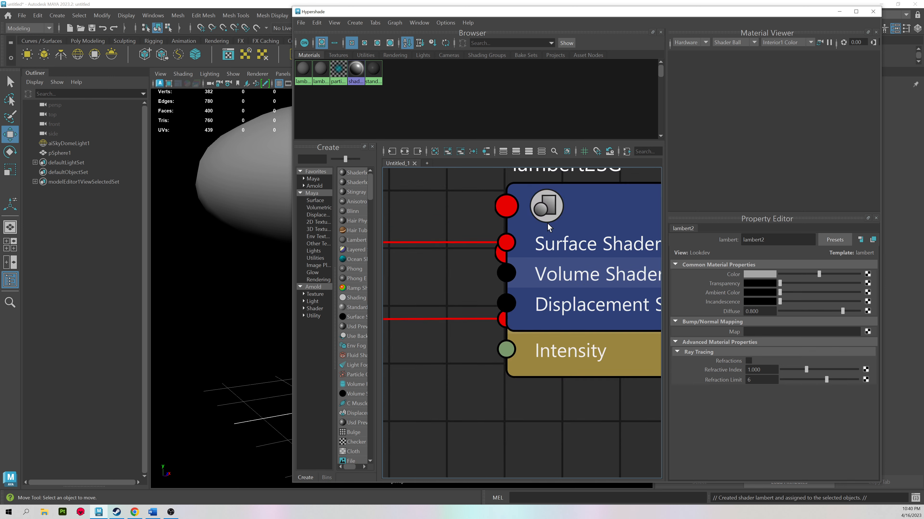
{"action": "scroll", "coordinate": [552, 253], "scroll_direction": "down", "scroll_amount": 3}
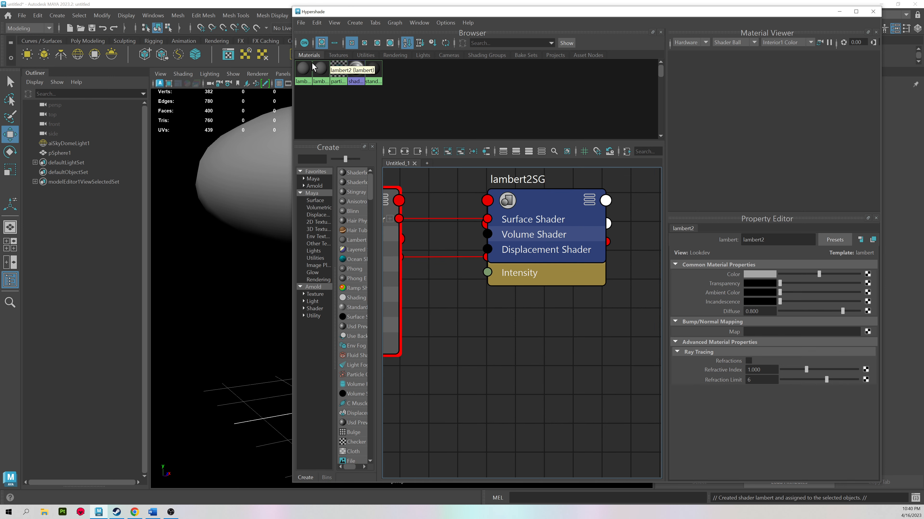
{"action": "right_click", "coordinate": [319, 81]}
{"action": "left_click", "coordinate": [329, 91]}
{"action": "scroll", "coordinate": [534, 229], "scroll_direction": "up", "scroll_amount": 4}
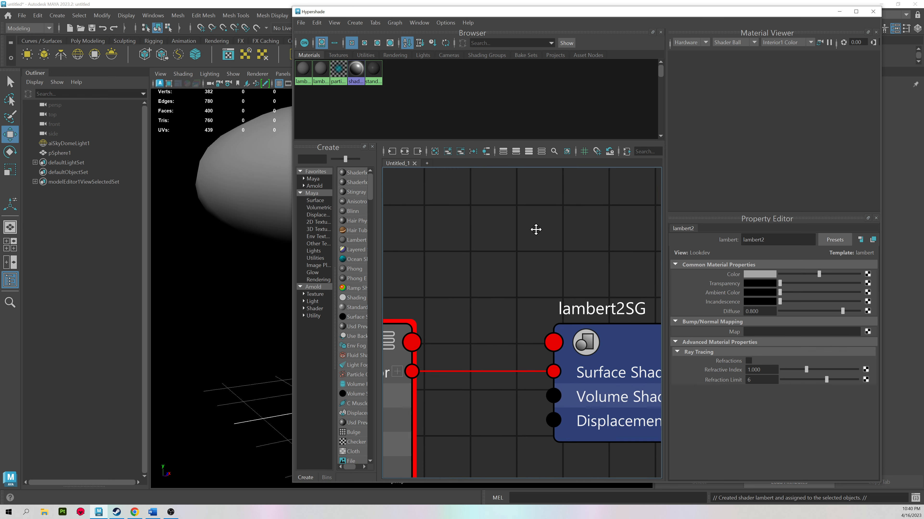
{"action": "scroll", "coordinate": [554, 306], "scroll_direction": "down", "scroll_amount": 5}
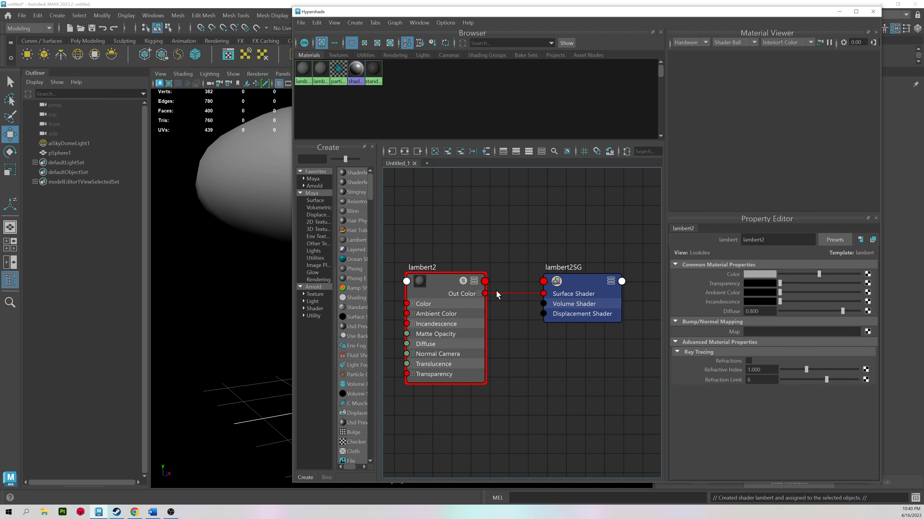
Inspect the flattened sphere in the viewport, both close up and from a distance.
{"action": "left_click_drag", "start_coordinate": [371, 14], "coordinate": [373, 279]}
{"action": "left_click_drag", "start_coordinate": [354, 205], "coordinate": [377, 213], "text": "alt"}
{"action": "left_click_drag", "start_coordinate": [424, 278], "coordinate": [410, 385]}
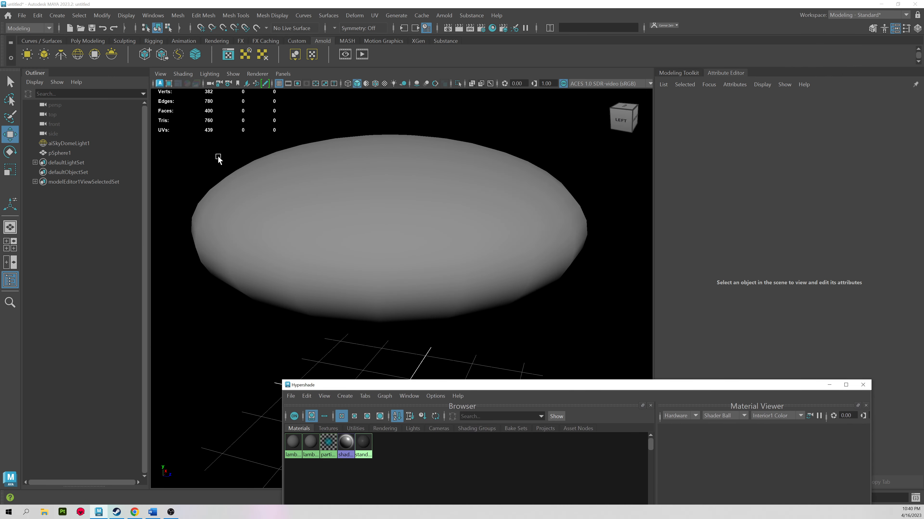
{"action": "left_click", "coordinate": [301, 184]}
{"action": "scroll", "coordinate": [367, 212], "scroll_direction": "up", "scroll_amount": 10}
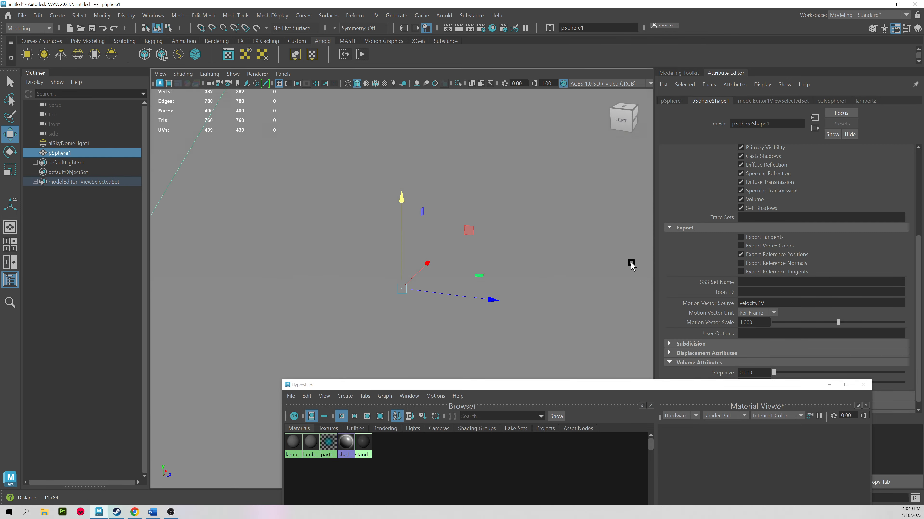
{"action": "left_click_drag", "start_coordinate": [443, 235], "coordinate": [456, 175], "text": "alt"}
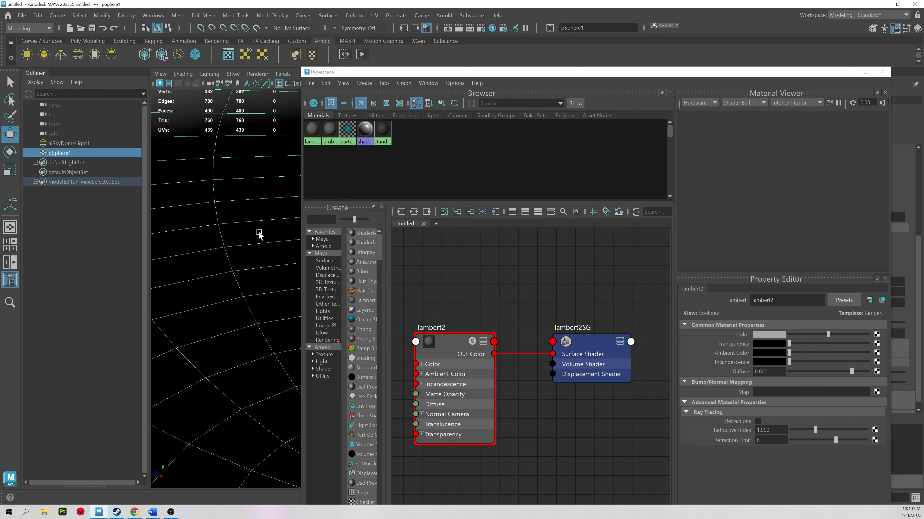
{"action": "mouse_move", "coordinate": [260, 232]}
{"action": "right_mouse_down", "text": "alt"}
{"action": "mouse_move", "coordinate": [78, 232]}
{"action": "mouse_move", "coordinate": [176, 268]}
{"action": "mouse_move", "coordinate": [145, 230]}
{"action": "right_mouse_up", "text": "alt"}
{"action": "left_click_drag", "start_coordinate": [146, 230], "coordinate": [221, 239], "text": "alt"}
Delete the lambert2 node and rename its remaining shading group to aiCloudVolumeSG.
{"action": "left_click_drag", "start_coordinate": [450, 353], "coordinate": [454, 280]}
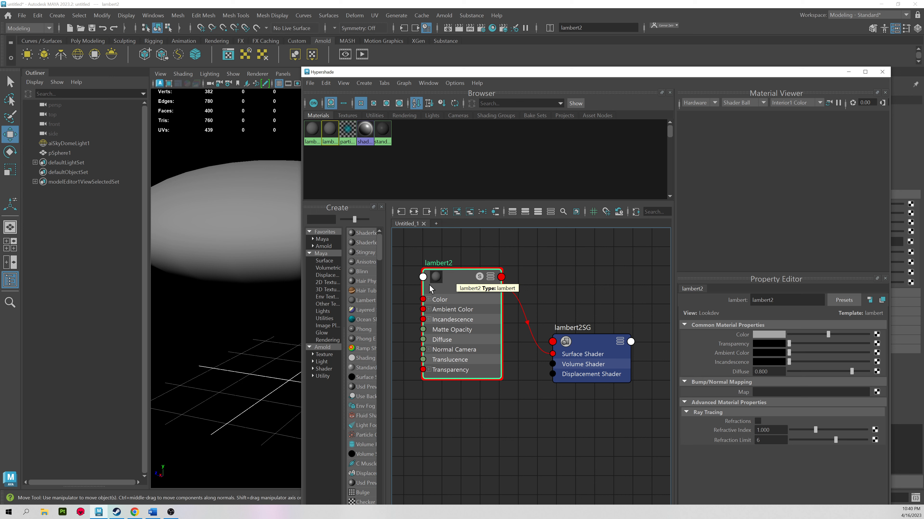
{"action": "key", "text": "Delete"}
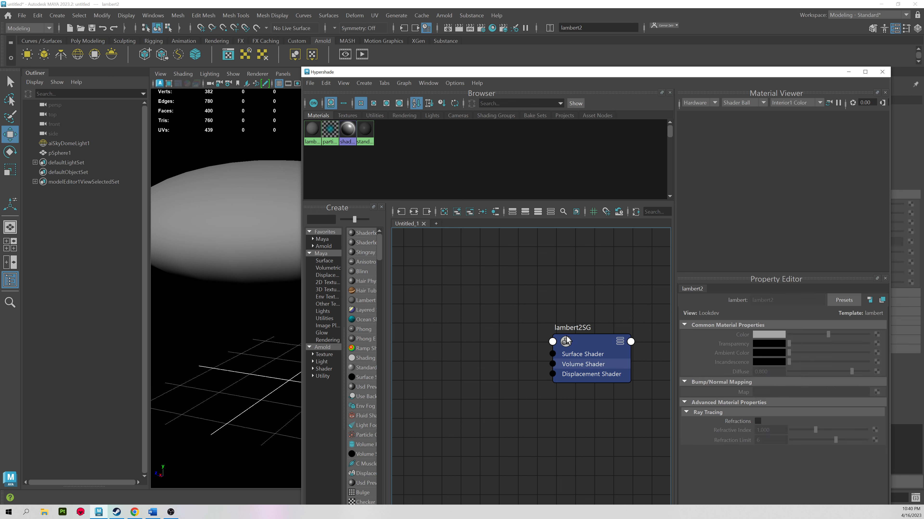
{"action": "left_click_drag", "start_coordinate": [571, 350], "coordinate": [564, 277]}
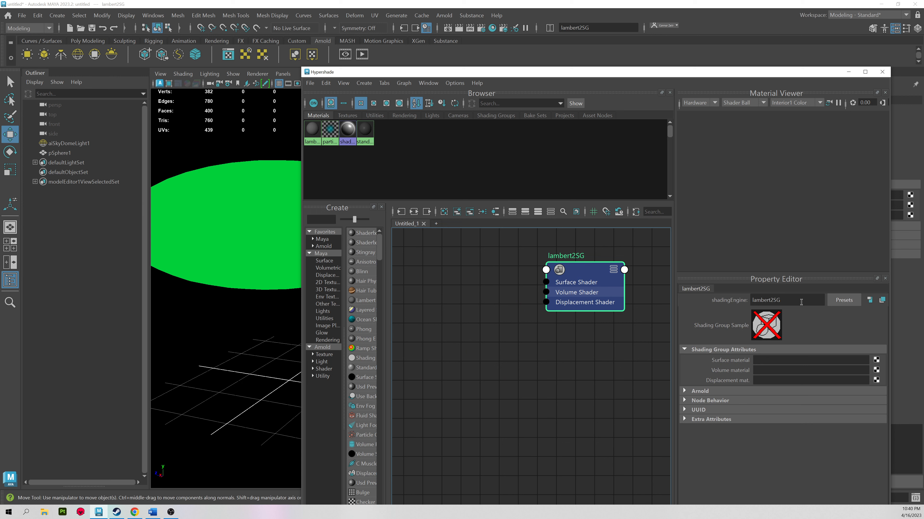
{"action": "left_click_drag", "start_coordinate": [801, 302], "coordinate": [680, 290]}
{"action": "type", "text": "ai"}
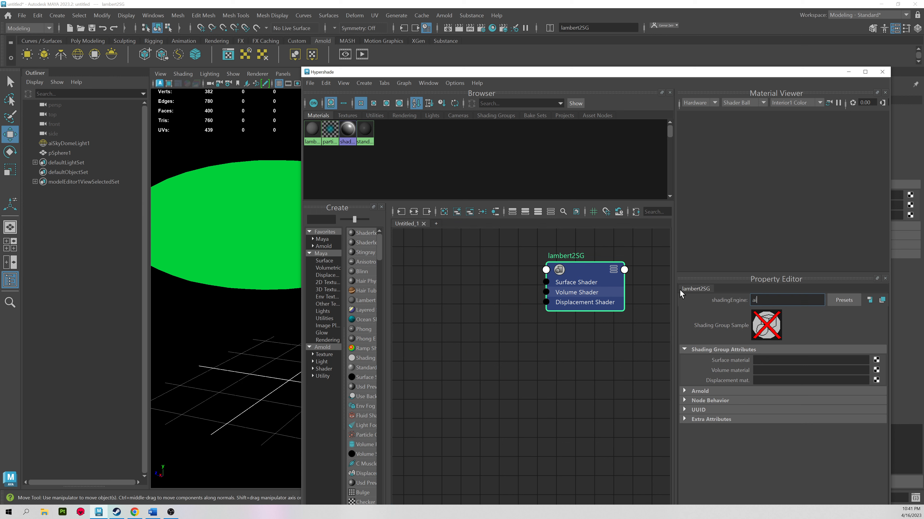
{"action": "type", "text": "CloudVolumeSG"}
{"action": "key", "text": "Return"}
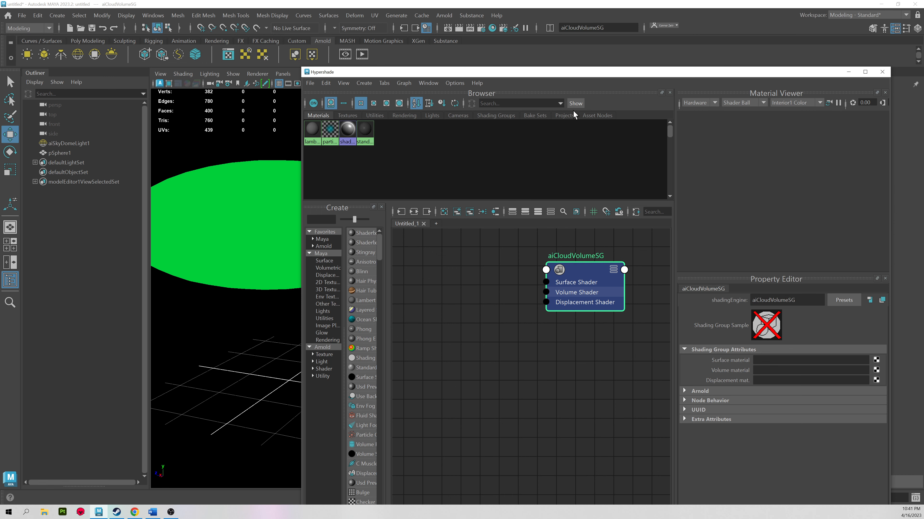
Add an aiStandardVolume node to the Hypershade graph beside the aiCloudVolumeSG shading group.
{"action": "mouse_move", "coordinate": [574, 75]}
{"action": "left_mouse_down"}
{"action": "mouse_move", "coordinate": [473, 59]}
{"action": "mouse_move", "coordinate": [563, 71]}
{"action": "left_mouse_up"}
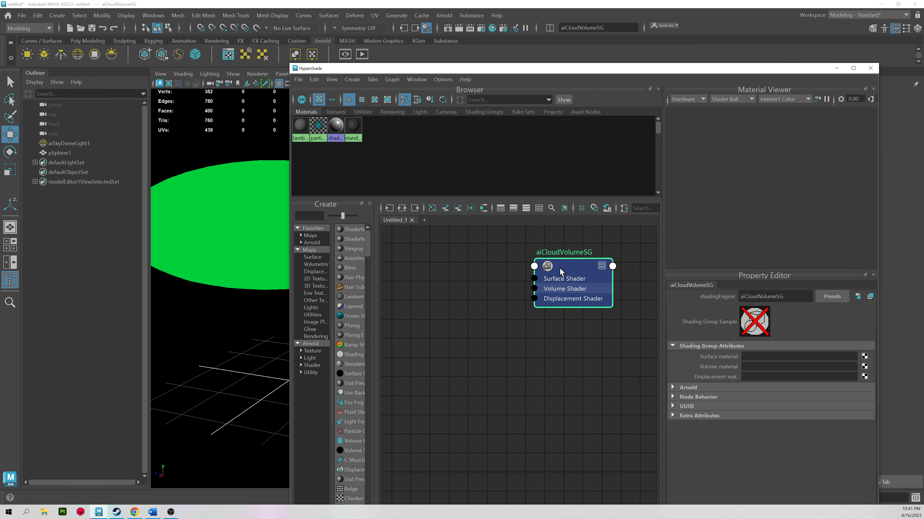
{"action": "left_click", "coordinate": [459, 283]}
{"action": "key", "text": "Tab"}
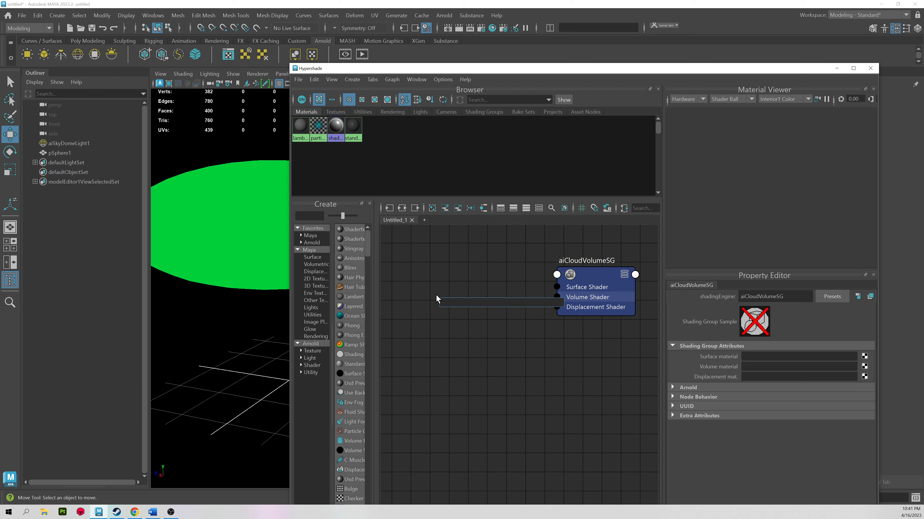
{"action": "type", "text": "volume"}
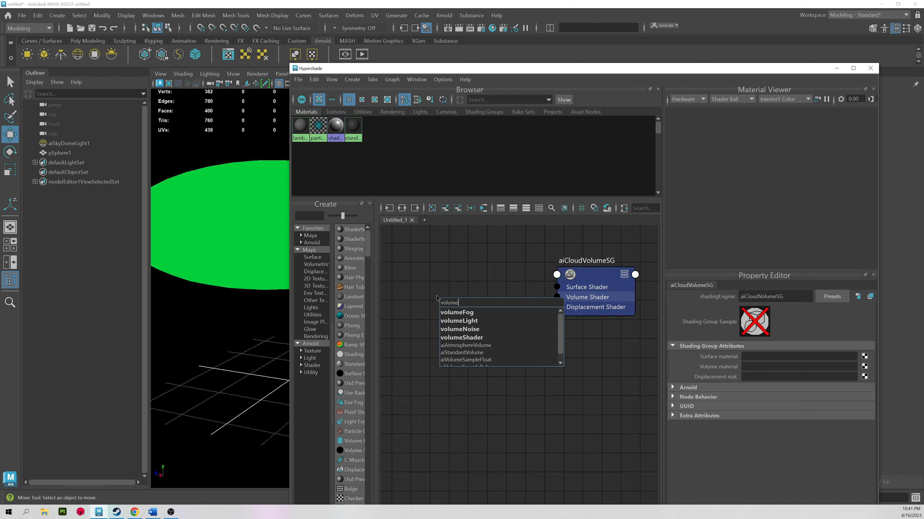
{"action": "key", "text": "Down"}
{"action": "key", "text": "Down"}
{"action": "key", "text": "Down"}
{"action": "key", "text": "Down"}
{"action": "key", "text": "Down"}
{"action": "key", "text": "Down"}
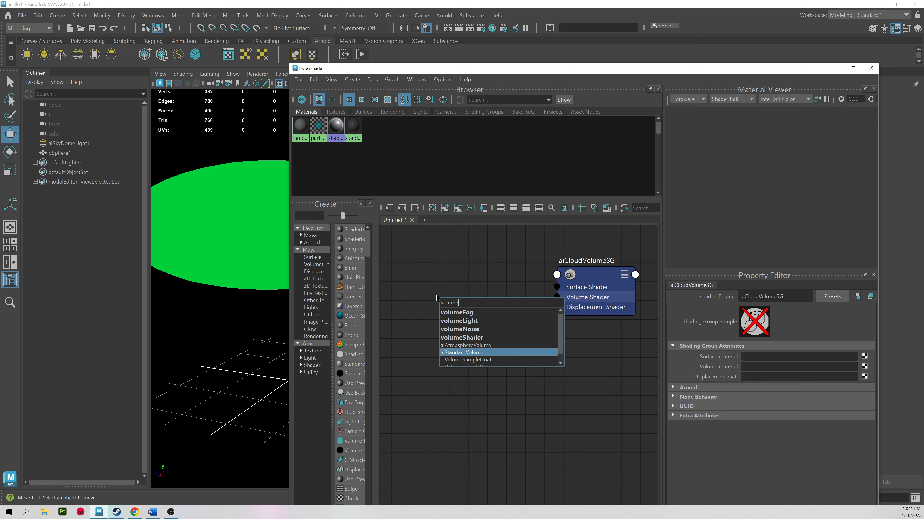
{"action": "key", "text": "Return"}
Connect the aiStandardVolume1 node's Out Color to the Volume Shader input of aiCloudVolumeSG.
{"action": "left_click", "coordinate": [600, 279]}
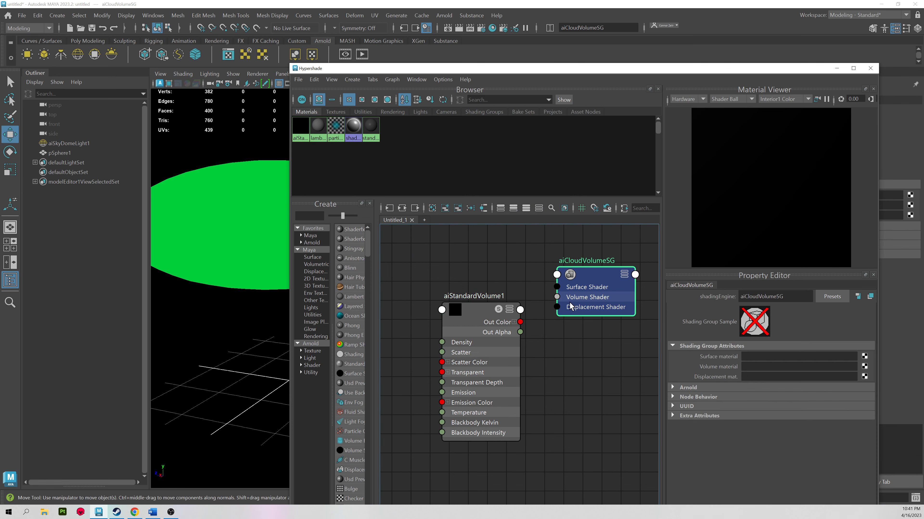
{"action": "left_click_drag", "start_coordinate": [474, 349], "coordinate": [443, 300]}
{"action": "left_click_drag", "start_coordinate": [589, 292], "coordinate": [599, 271]}
{"action": "left_click_drag", "start_coordinate": [442, 281], "coordinate": [410, 278]}
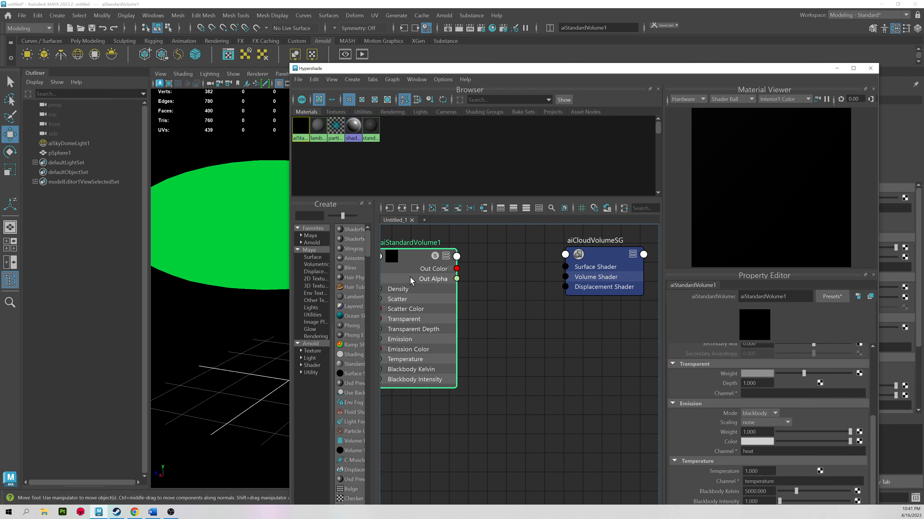
{"action": "left_click_drag", "start_coordinate": [518, 305], "coordinate": [565, 277]}
{"action": "left_click", "coordinate": [598, 279]}
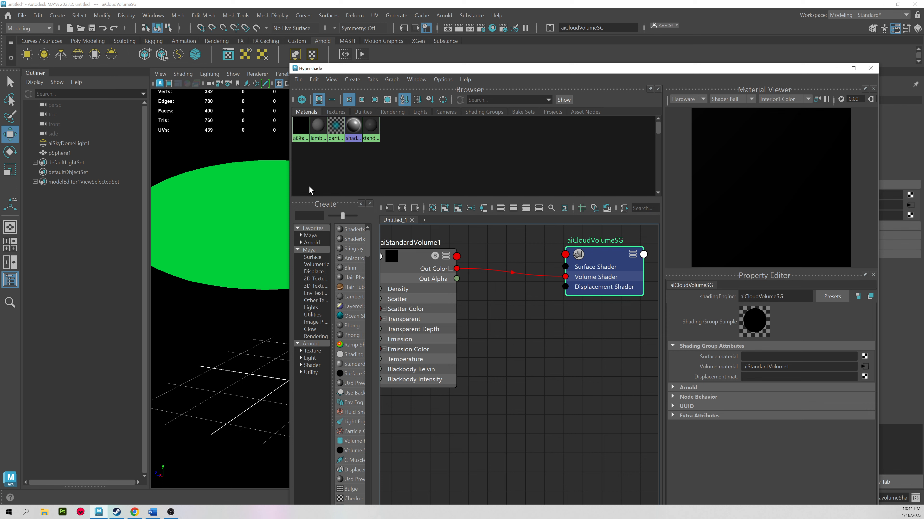
{"action": "left_click", "coordinate": [260, 184]}
{"action": "right_click_drag", "start_coordinate": [260, 185], "coordinate": [264, 438]}
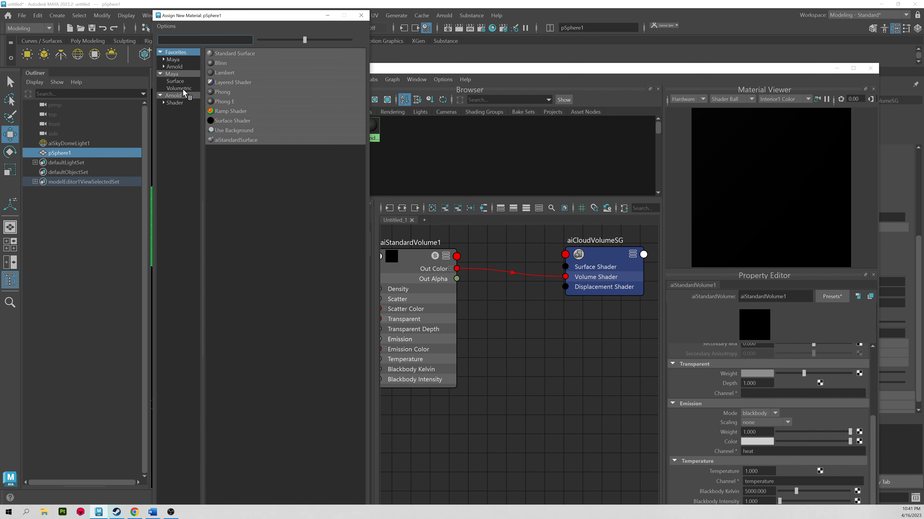
{"action": "left_click", "coordinate": [178, 95]}
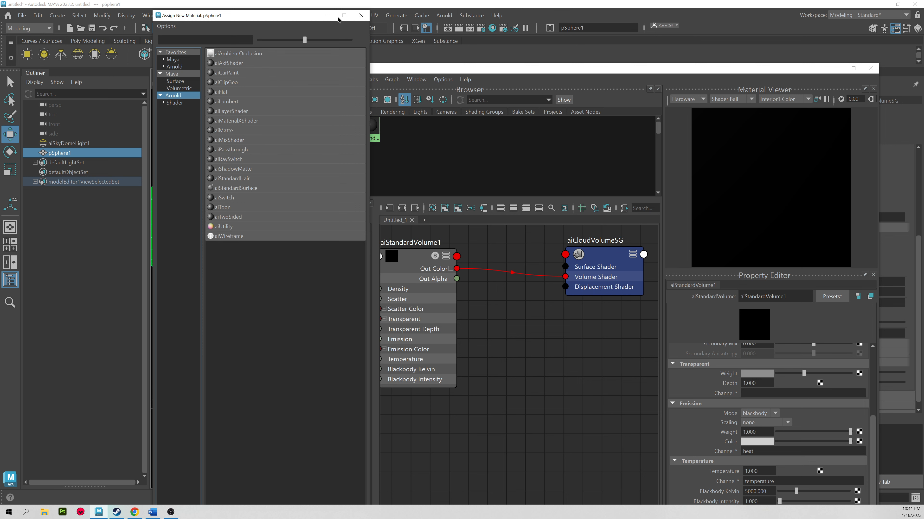
{"action": "left_click", "coordinate": [361, 15]}
Arrange the aiStandardVolume1 and aiCloudVolumeSG nodes fully visible side by side in the Hypershade graph and select the volume node.
{"action": "left_click_drag", "start_coordinate": [409, 264], "coordinate": [455, 270]}
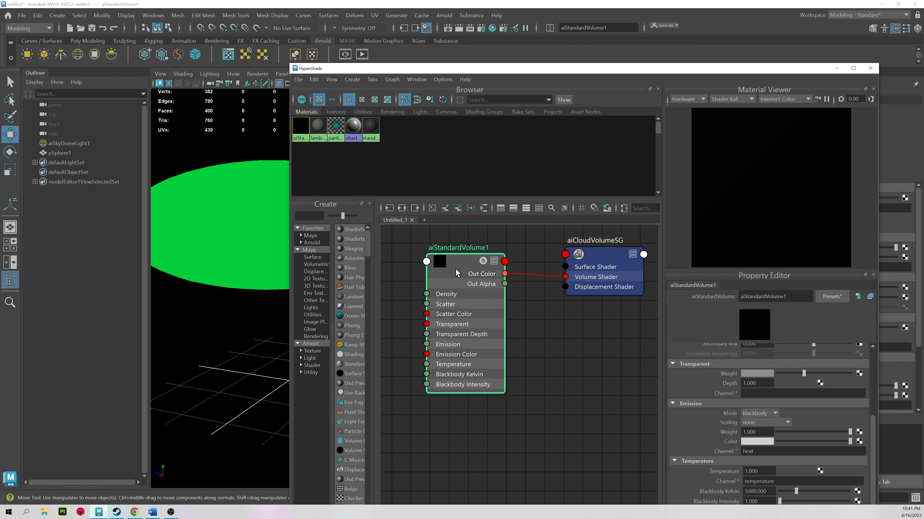
{"action": "left_click_drag", "start_coordinate": [593, 259], "coordinate": [589, 260]}
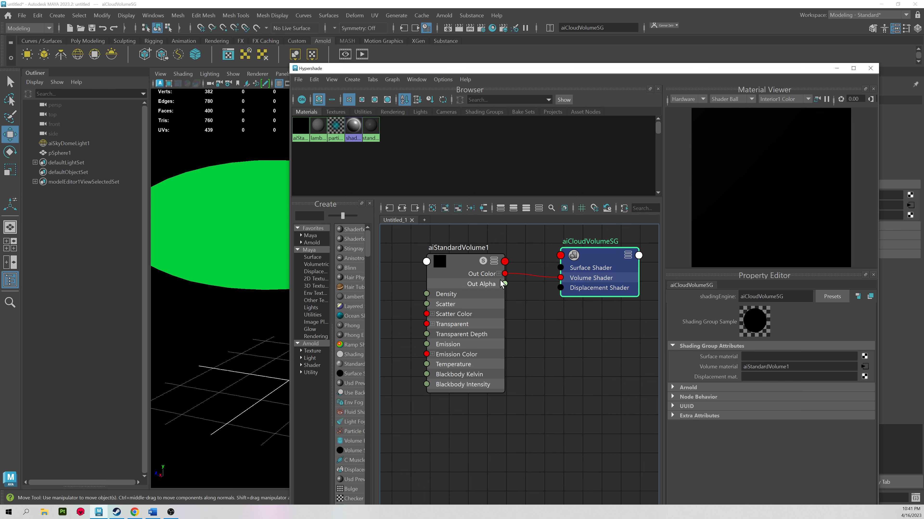
{"action": "left_click", "coordinate": [480, 278]}
Move the Hypershade out of the way, start a live render in the Arnold RenderView, and select the flattened sphere.
{"action": "left_click_drag", "start_coordinate": [491, 81], "coordinate": [0, 219]}
{"action": "left_click_drag", "start_coordinate": [0, 145], "coordinate": [325, 52]}
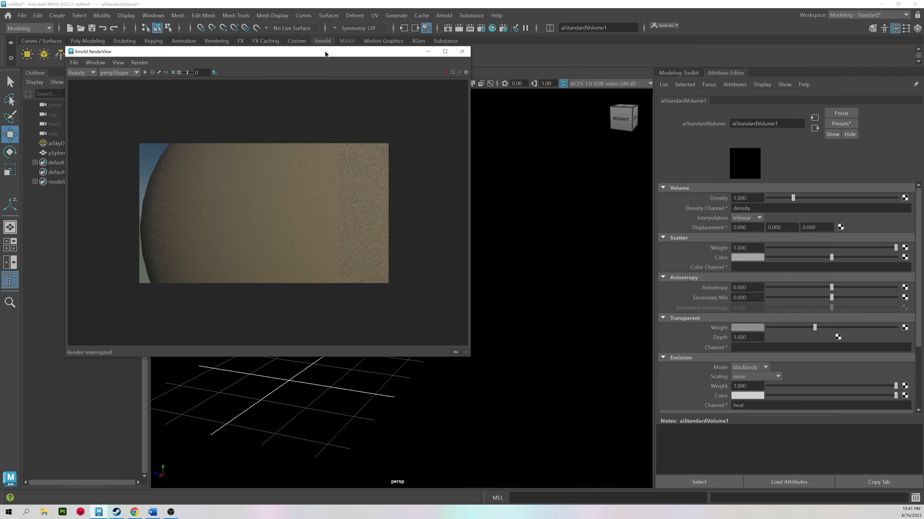
{"action": "left_click", "coordinate": [445, 72]}
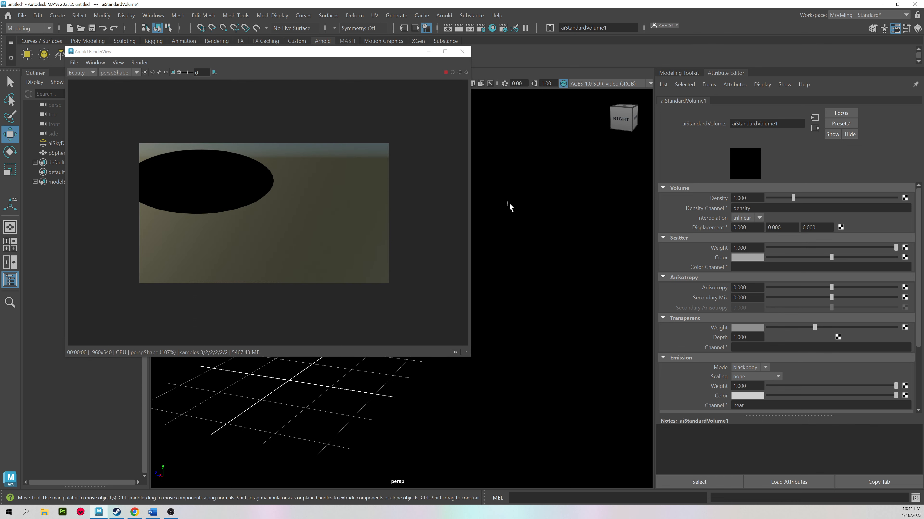
{"action": "left_click_drag", "start_coordinate": [490, 200], "coordinate": [490, 237], "text": "alt"}
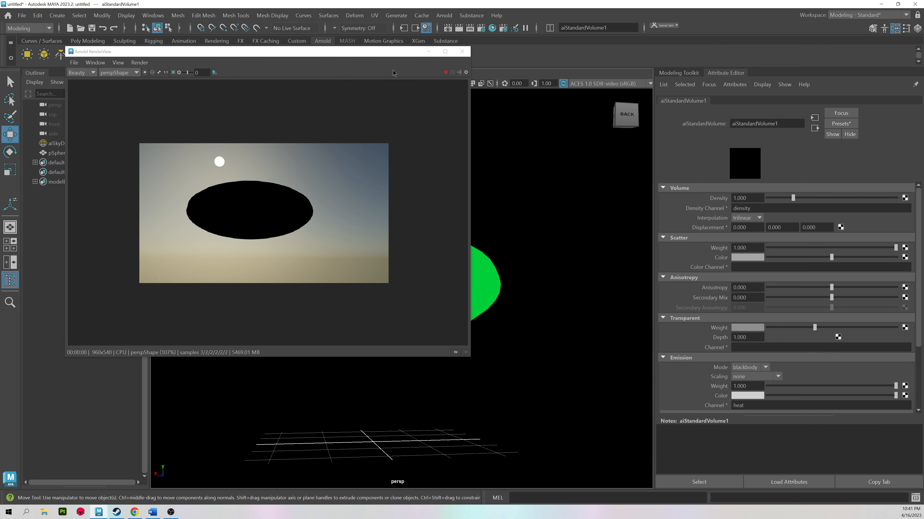
{"action": "middle_click_drag", "start_coordinate": [536, 208], "coordinate": [576, 218], "text": "alt"}
{"action": "right_click_drag", "start_coordinate": [576, 218], "coordinate": [556, 240], "text": "alt"}
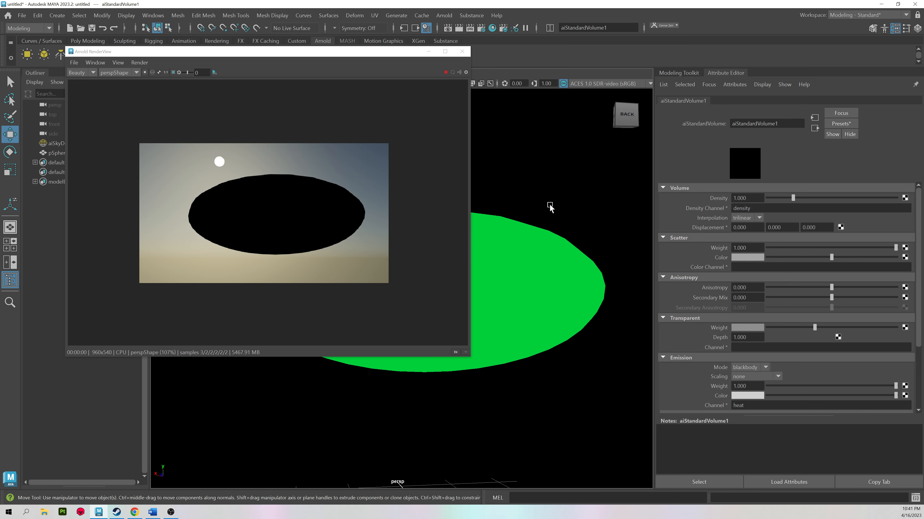
{"action": "left_click", "coordinate": [520, 262]}
{"action": "left_click_drag", "start_coordinate": [501, 251], "coordinate": [547, 201], "text": "alt"}
{"action": "left_click_drag", "start_coordinate": [519, 247], "coordinate": [522, 223], "text": "alt"}
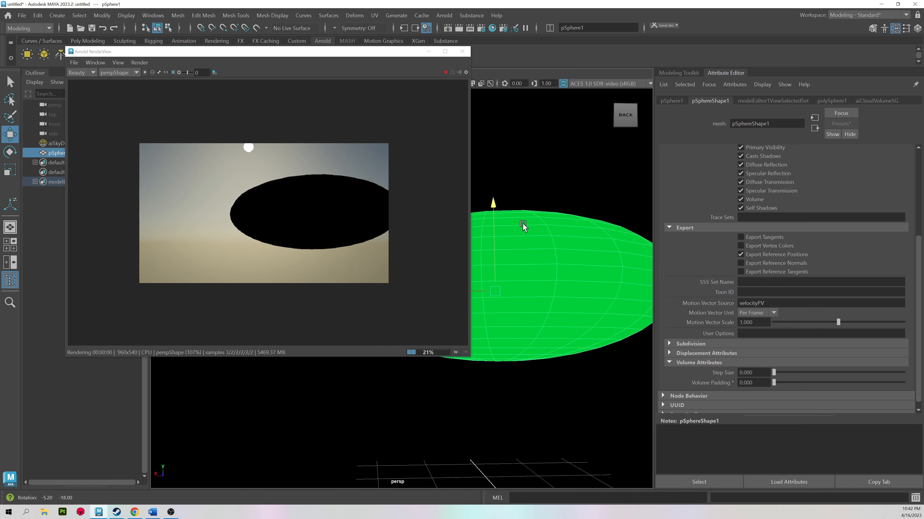
{"action": "middle_click_drag", "start_coordinate": [525, 234], "coordinate": [509, 254], "text": "alt"}
{"action": "left_click_drag", "start_coordinate": [510, 256], "coordinate": [515, 252], "text": "alt"}
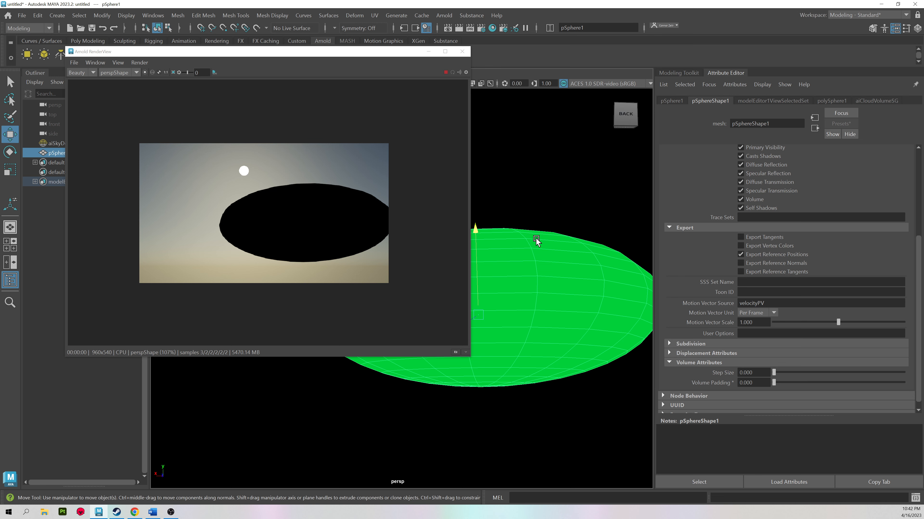
In the sphere shape's Arnold Volume Attributes, set Step Size to 0.1 and Volume Padding to 1.
{"action": "left_click", "coordinate": [676, 102]}
{"action": "left_click", "coordinate": [705, 103]}
{"action": "scroll", "coordinate": [720, 200], "scroll_direction": "up", "scroll_amount": 5}
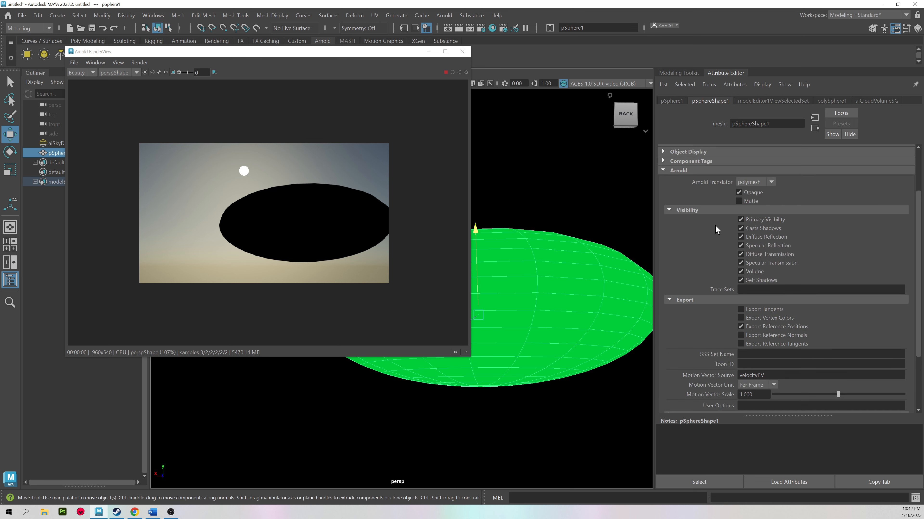
{"action": "scroll", "coordinate": [682, 174], "scroll_direction": "down", "scroll_amount": 2}
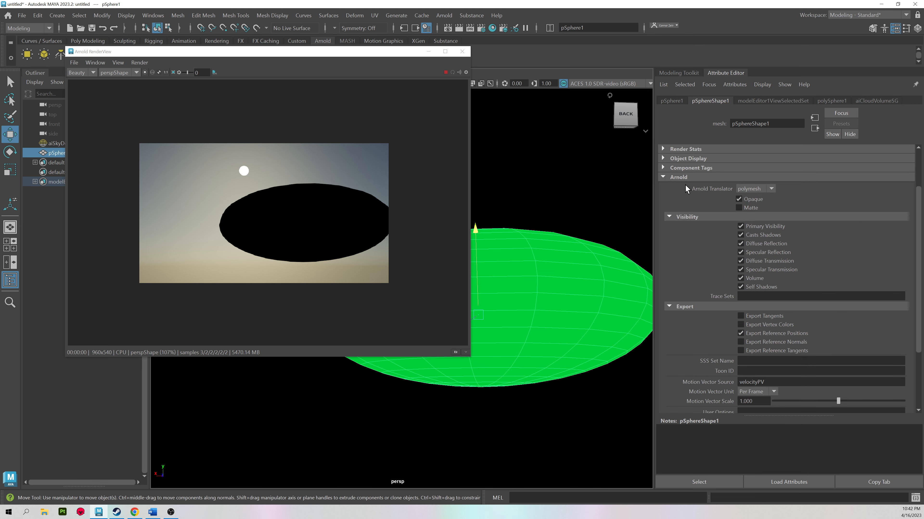
{"action": "scroll", "coordinate": [685, 197], "scroll_direction": "down", "scroll_amount": 3}
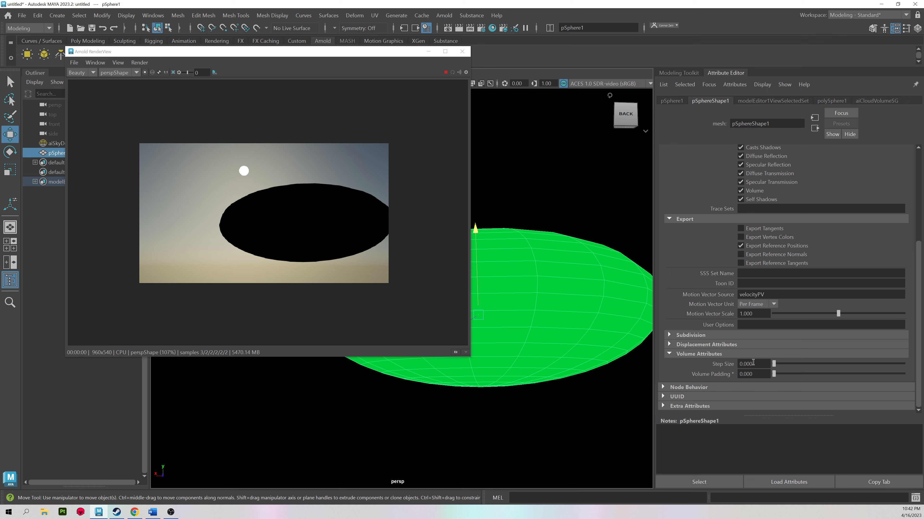
{"action": "left_click", "coordinate": [711, 360]}
{"action": "type", "text": "0.1"}
{"action": "key", "text": "Return"}
{"action": "key", "text": "Tab"}
{"action": "type", "text": "1"}
{"action": "key", "text": "Return"}
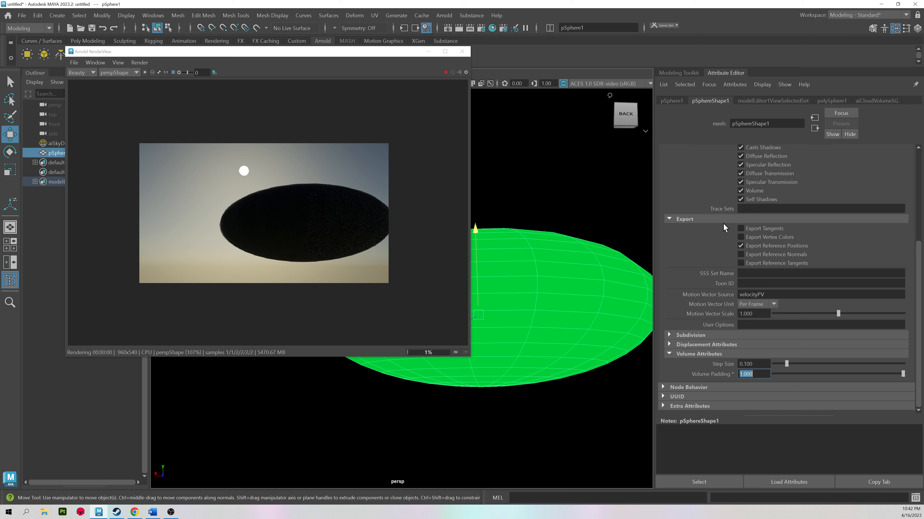
Reset the sphere shape's Step Size and Volume Padding to 0 to compare the render.
{"action": "middle_click_drag", "start_coordinate": [508, 260], "coordinate": [492, 251], "text": "alt"}
{"action": "right_click_drag", "start_coordinate": [493, 251], "coordinate": [590, 272], "text": "alt"}
{"action": "left_click_drag", "start_coordinate": [581, 288], "coordinate": [567, 242], "text": "alt"}
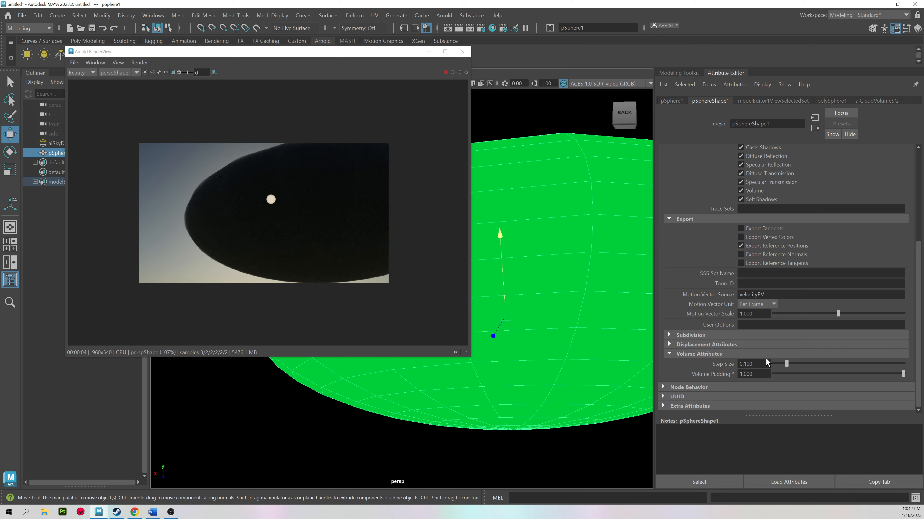
{"action": "type", "text": "0"}
{"action": "key", "text": "Return"}
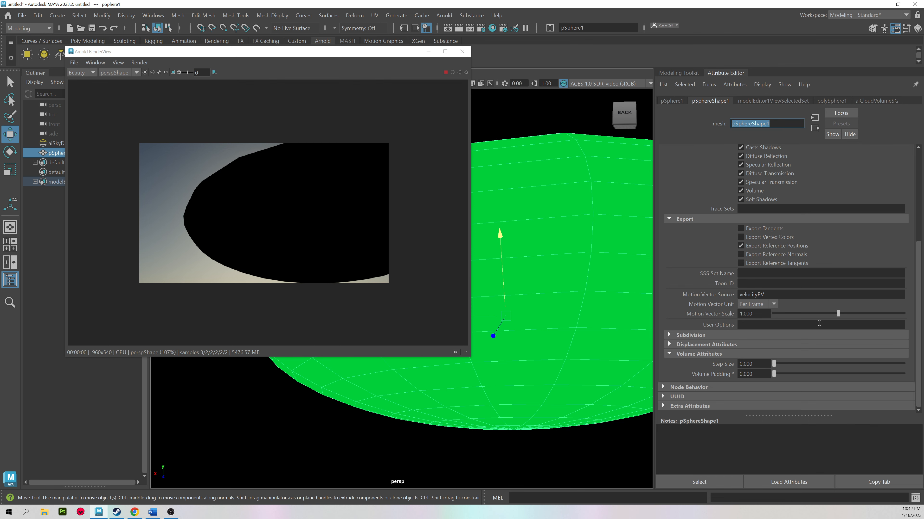
Restore the sphere shape's Step Size to 0.1 and Volume Padding to 1.
{"action": "left_click", "coordinate": [744, 365]}
{"action": "type", "text": "0.1"}
{"action": "key", "text": "Tab"}
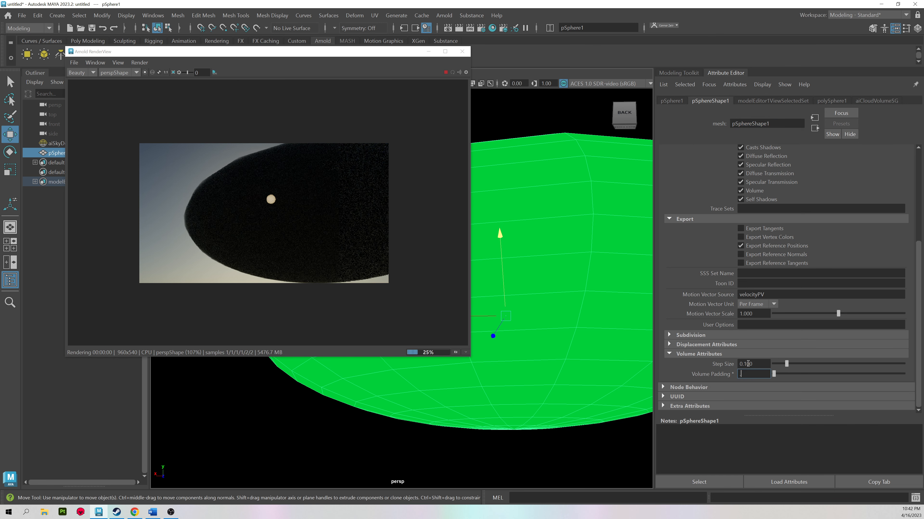
{"action": "type", "text": "1"}
{"action": "key", "text": "Return"}
{"action": "left_click", "coordinate": [750, 374]}
Turn on smooth mesh preview for the flattened sphere and check its rounded outline from another angle.
{"action": "left_click_drag", "start_coordinate": [585, 331], "coordinate": [536, 262], "text": "alt"}
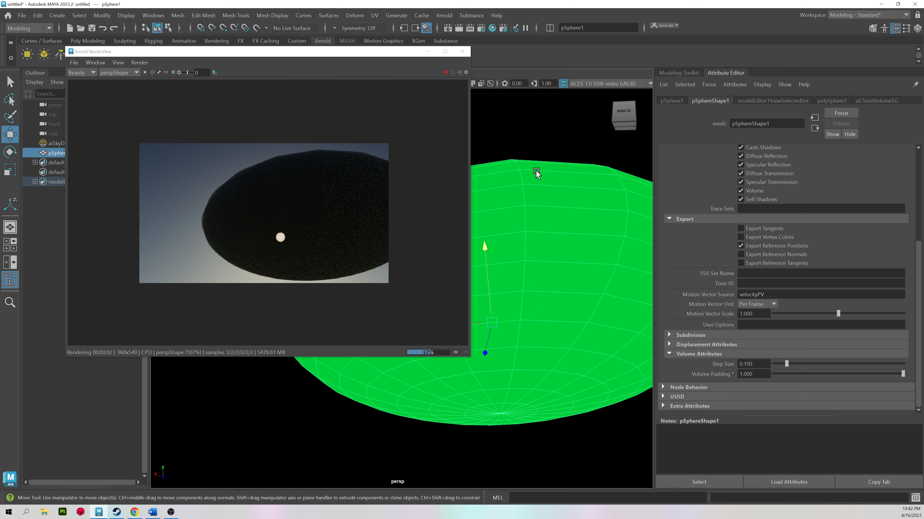
{"action": "key", "text": "3"}
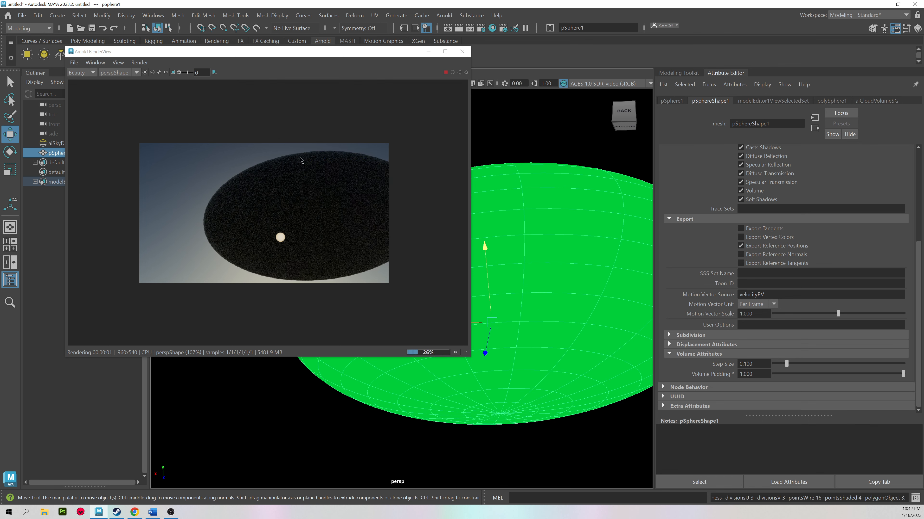
{"action": "left_click_drag", "start_coordinate": [521, 215], "coordinate": [549, 247], "text": "alt"}
Open the aiStandardVolume1 attributes through the Volume material connection of the sphere's aiCloudVolumeSG shading group.
{"action": "left_click", "coordinate": [879, 102]}
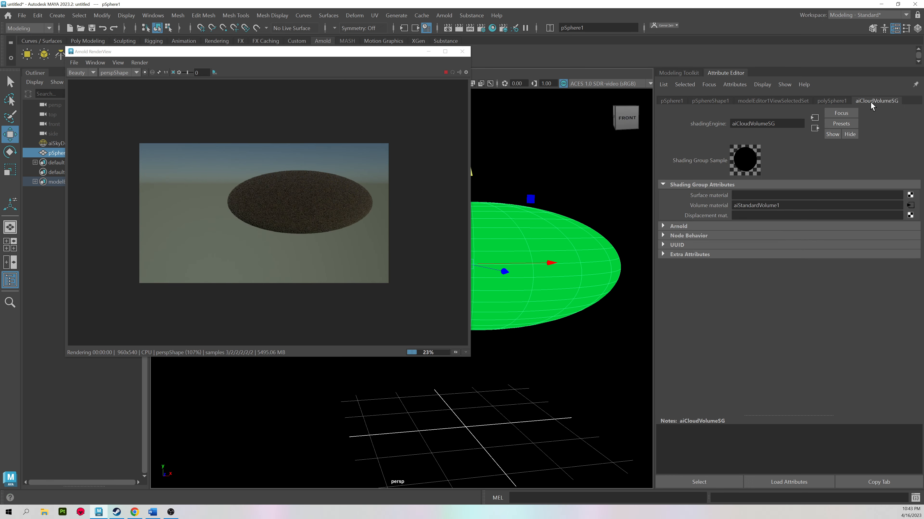
{"action": "left_click", "coordinate": [911, 206]}
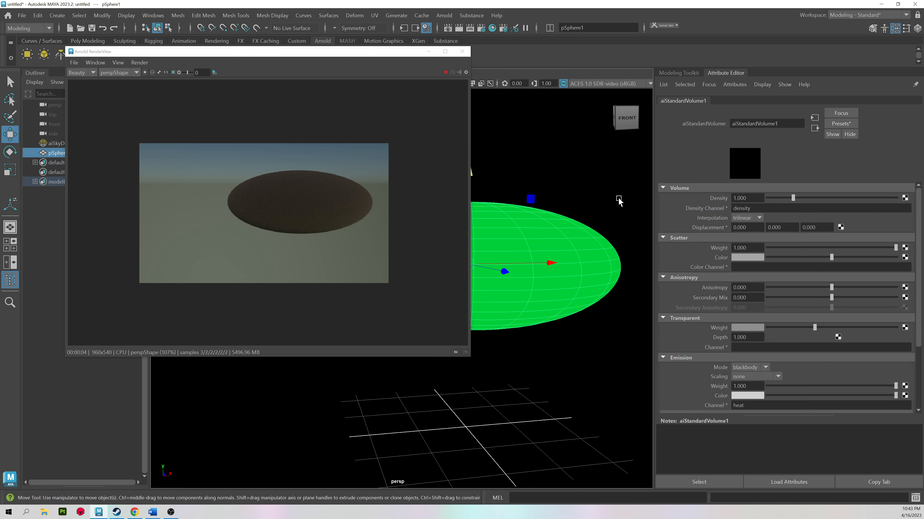
{"action": "left_click", "coordinate": [568, 277]}
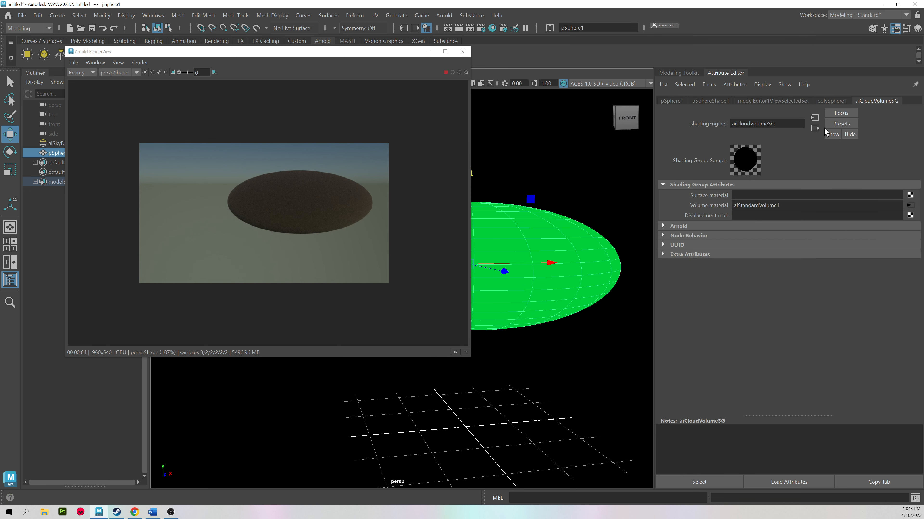
{"action": "left_click", "coordinate": [866, 101]}
{"action": "left_click", "coordinate": [871, 102]}
{"action": "left_click", "coordinate": [909, 206]}
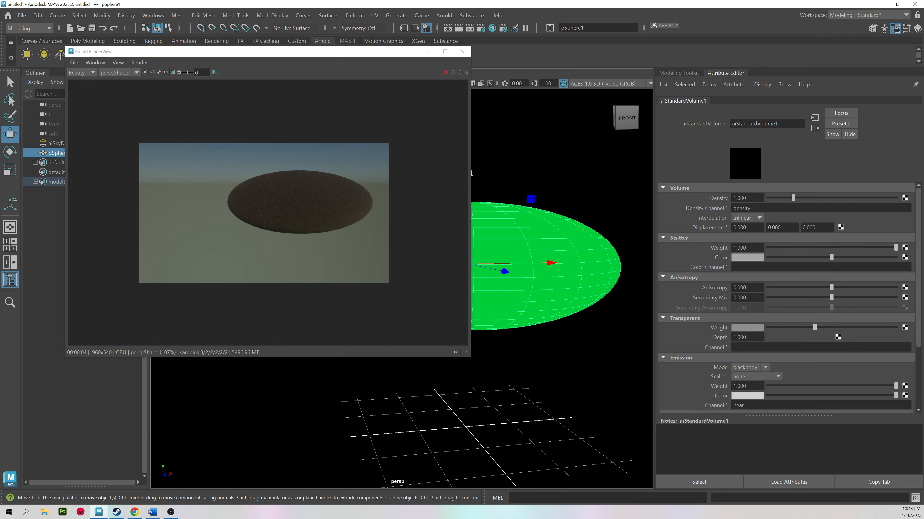
Bring the Hypershade into view, select the aiStandardVolume1 node to load its attributes, and return to the render view.
{"action": "left_click_drag", "start_coordinate": [1, 83], "coordinate": [106, 46]}
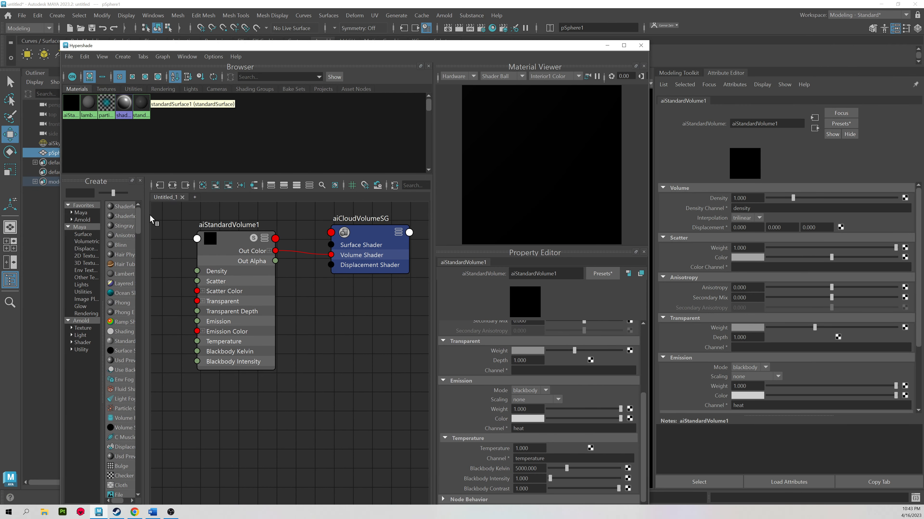
{"action": "left_click", "coordinate": [236, 243]}
{"action": "left_click", "coordinate": [309, 316]}
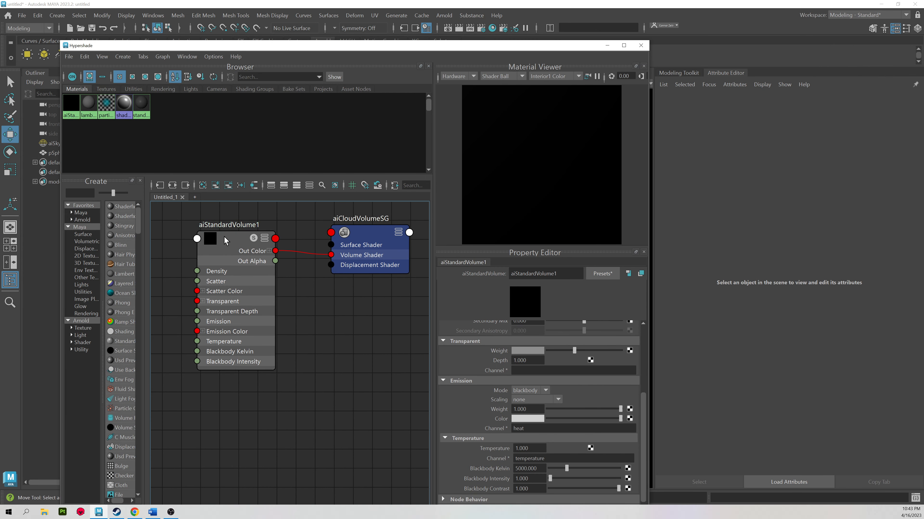
{"action": "left_click", "coordinate": [224, 237]}
{"action": "left_click", "coordinate": [544, 38]}
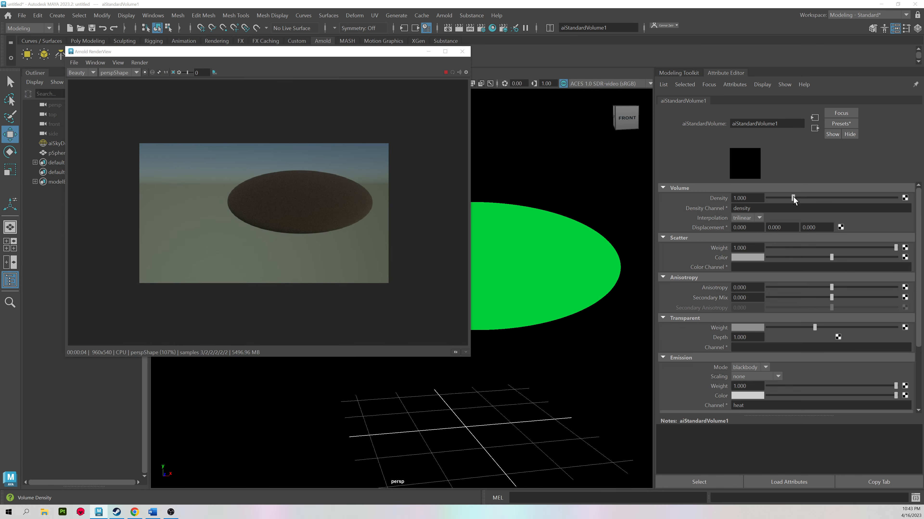
Test aiStandardVolume1 Density values of about 0.629 and 0.872 in the live render, and set Density back to 1.
{"action": "mouse_move", "coordinate": [793, 199]}
{"action": "left_mouse_down"}
{"action": "mouse_move", "coordinate": [763, 197]}
{"action": "mouse_move", "coordinate": [868, 204]}
{"action": "mouse_move", "coordinate": [774, 199]}
{"action": "mouse_move", "coordinate": [783, 198]}
{"action": "left_mouse_up"}
{"action": "left_click_drag", "start_coordinate": [522, 223], "coordinate": [634, 259], "text": "alt"}
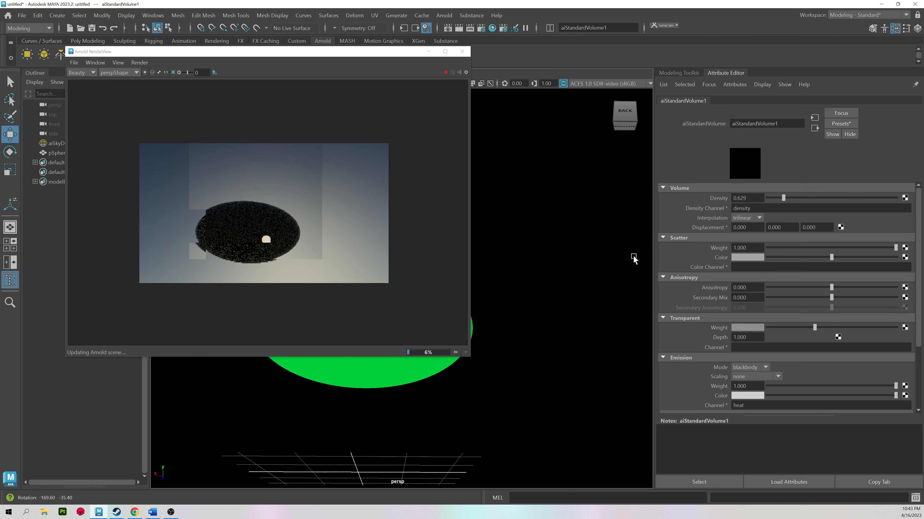
{"action": "mouse_move", "coordinate": [783, 198]}
{"action": "left_mouse_down"}
{"action": "mouse_move", "coordinate": [758, 204]}
{"action": "mouse_move", "coordinate": [887, 200]}
{"action": "mouse_move", "coordinate": [789, 200]}
{"action": "left_mouse_up"}
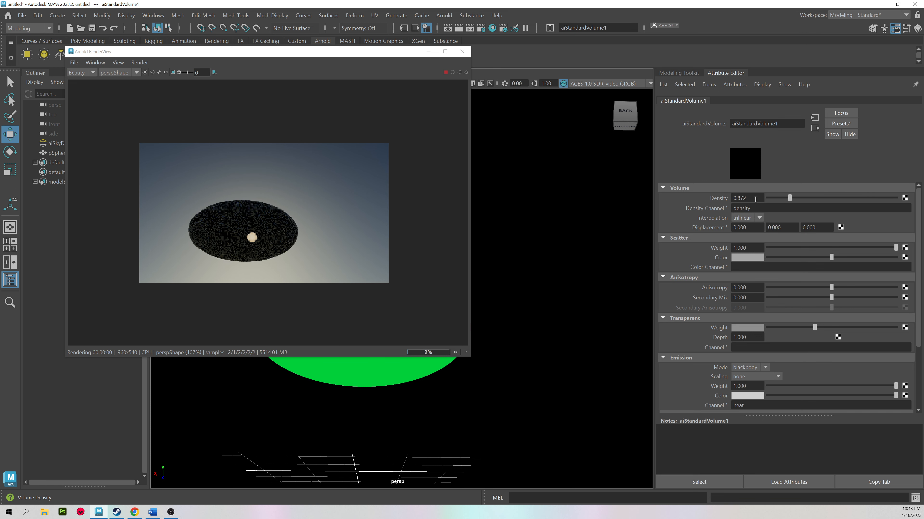
{"action": "double_click", "coordinate": [755, 199]}
{"action": "type", "text": "1"}
{"action": "key", "text": "Return"}
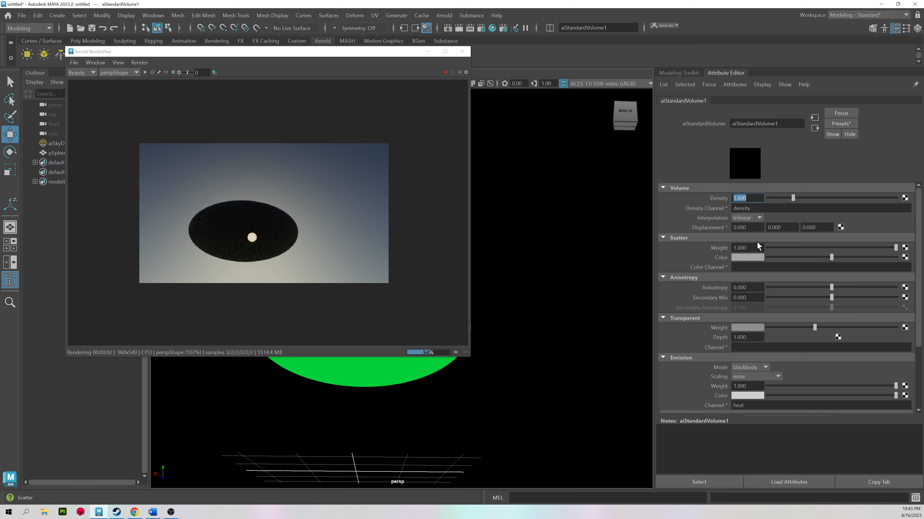
Try a green Scatter Color with a Scatter Weight of about 0.206, and return the weight to 1.
{"action": "left_click", "coordinate": [755, 257]}
{"action": "left_click", "coordinate": [740, 229]}
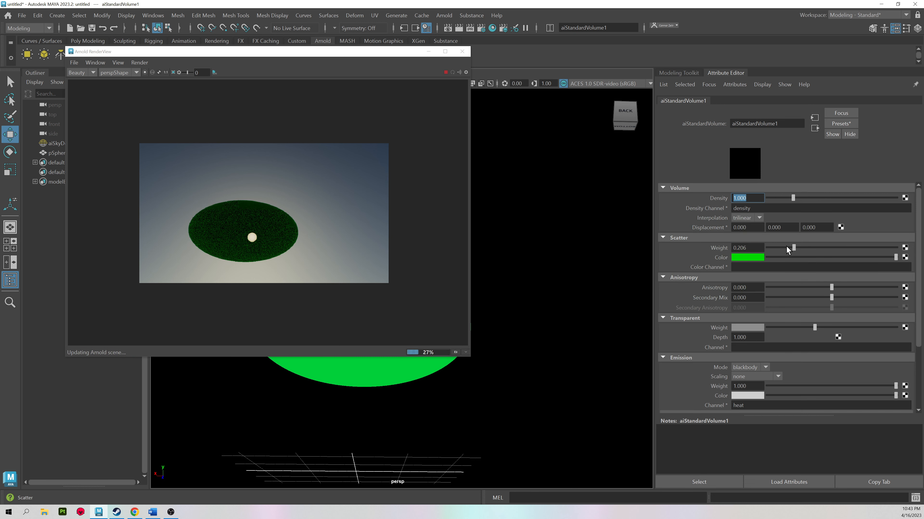
{"action": "left_click_drag", "start_coordinate": [791, 248], "coordinate": [922, 258]}
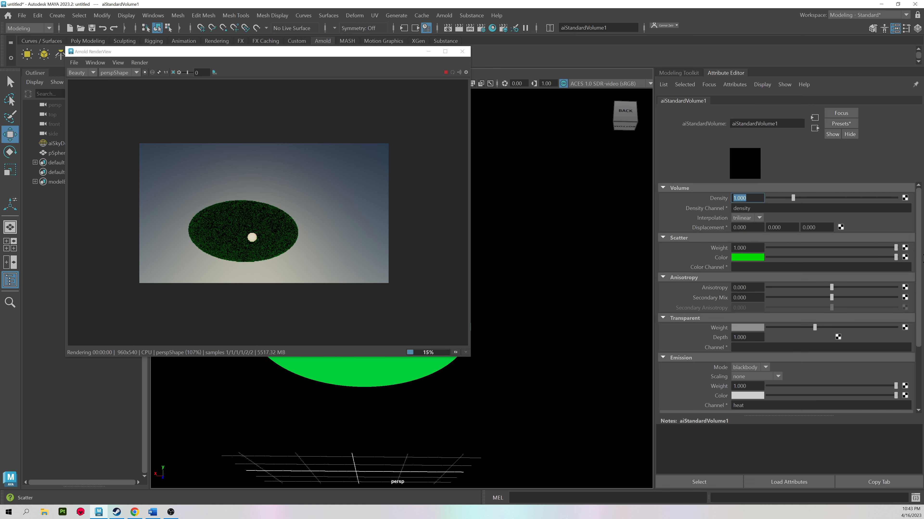
Change the Scatter Color to light gray after trying magenta, and raise the Transparent Weight to nearly white.
{"action": "left_click", "coordinate": [750, 259]}
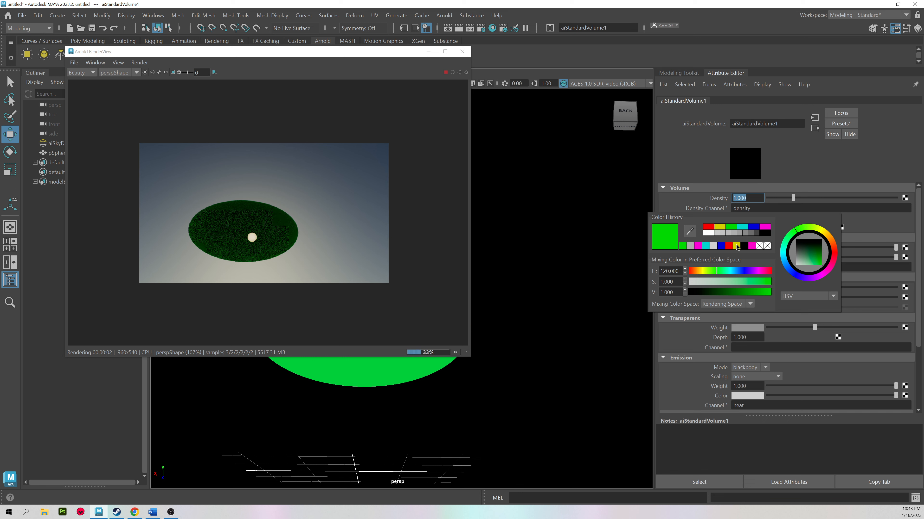
{"action": "left_click", "coordinate": [751, 246]}
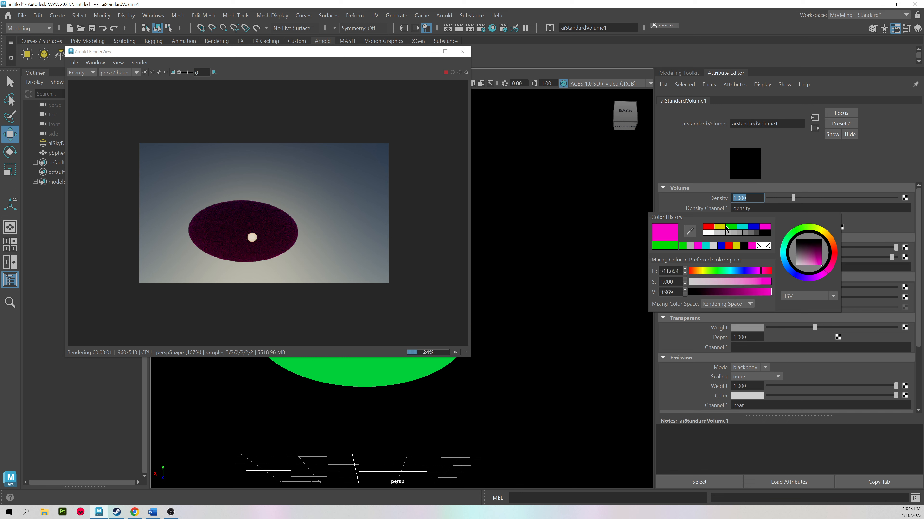
{"action": "left_click", "coordinate": [739, 234]}
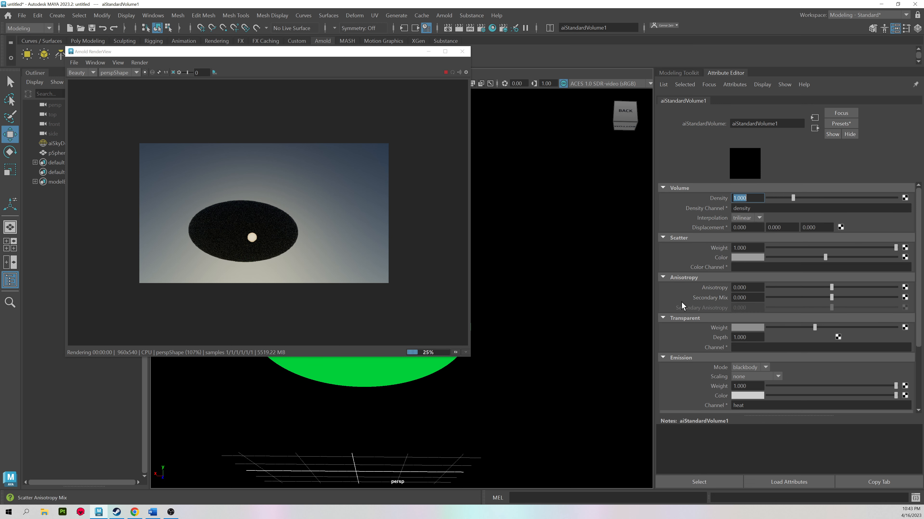
{"action": "left_click_drag", "start_coordinate": [815, 327], "coordinate": [885, 329]}
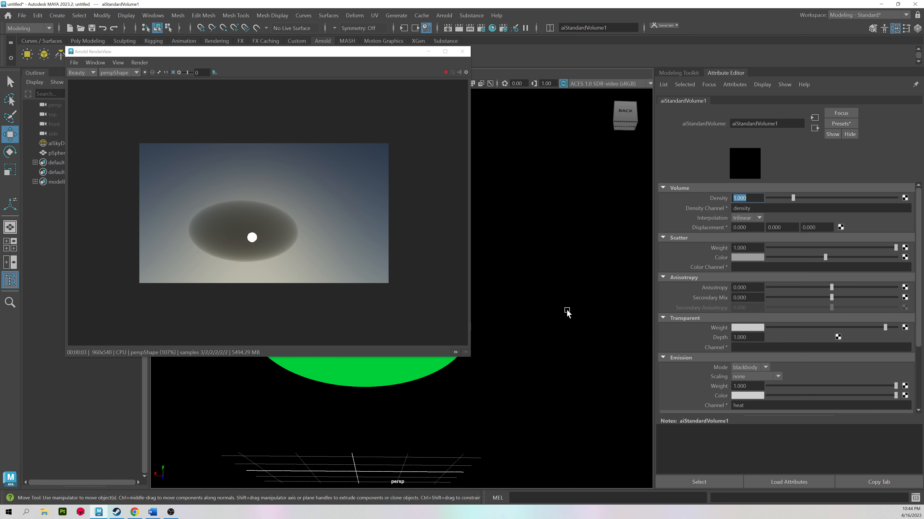
Undo the last Transparent Weight change on aiStandardVolume1.
{"action": "key", "text": "ctrl+z"}
{"action": "scroll", "coordinate": [730, 322], "scroll_direction": "down", "scroll_amount": 2}
{"action": "scroll", "coordinate": [728, 330], "scroll_direction": "up", "scroll_amount": 4}
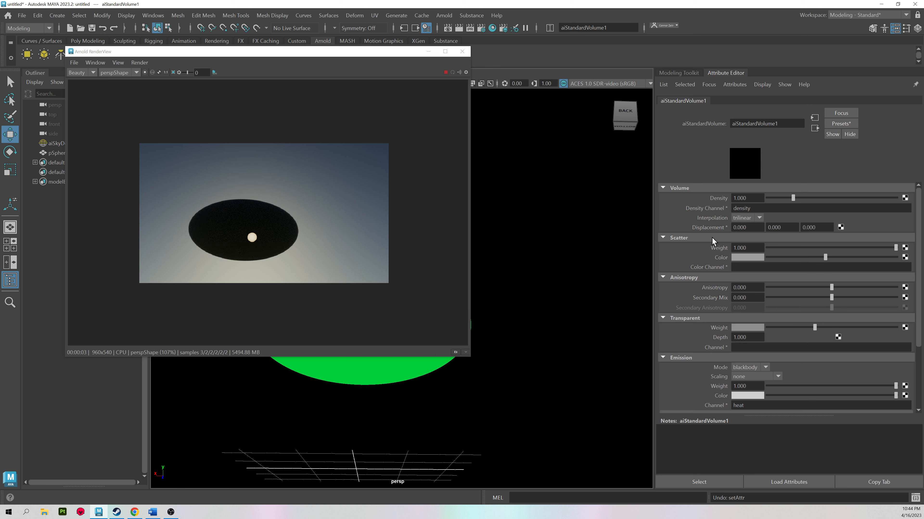
{"action": "left_click_drag", "start_coordinate": [504, 247], "coordinate": [530, 250], "text": "alt"}
{"action": "scroll", "coordinate": [708, 305], "scroll_direction": "down", "scroll_amount": 2}
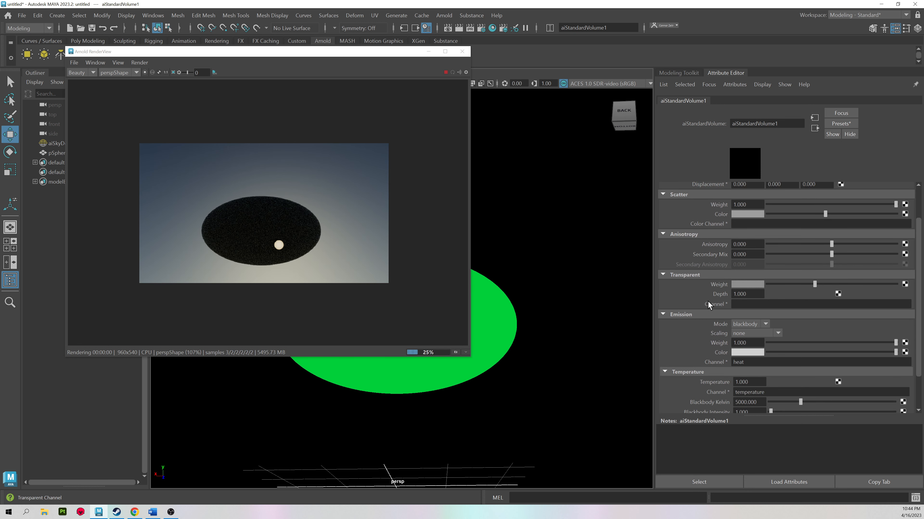
Connect a Cloud texture to the Transparent Weight of aiStandardVolume1.
{"action": "scroll", "coordinate": [681, 280], "scroll_direction": "down", "scroll_amount": 1}
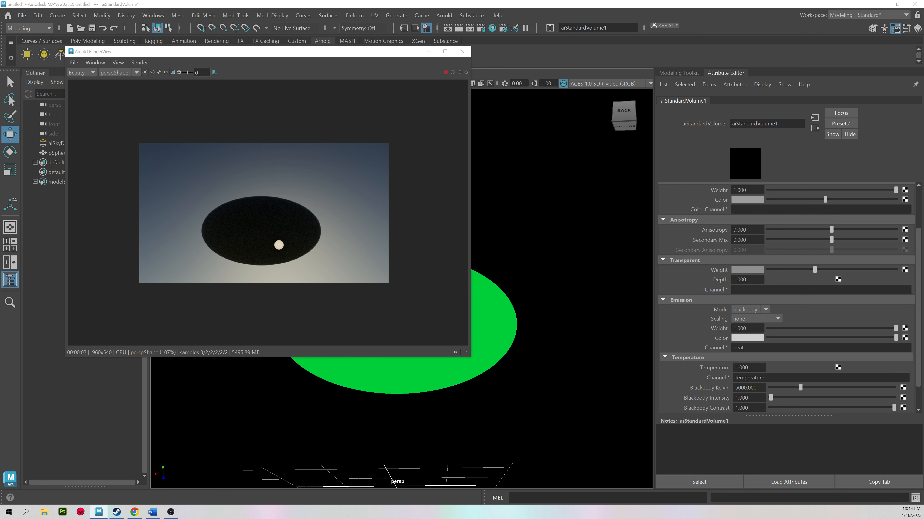
{"action": "left_click_drag", "start_coordinate": [414, 50], "coordinate": [486, 50]}
{"action": "double_click", "coordinate": [385, 71]}
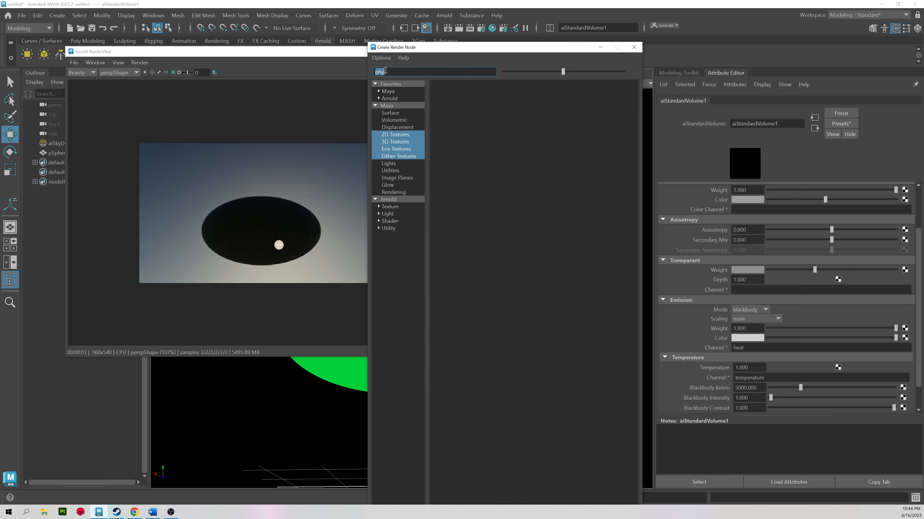
{"action": "type", "text": "cloud"}
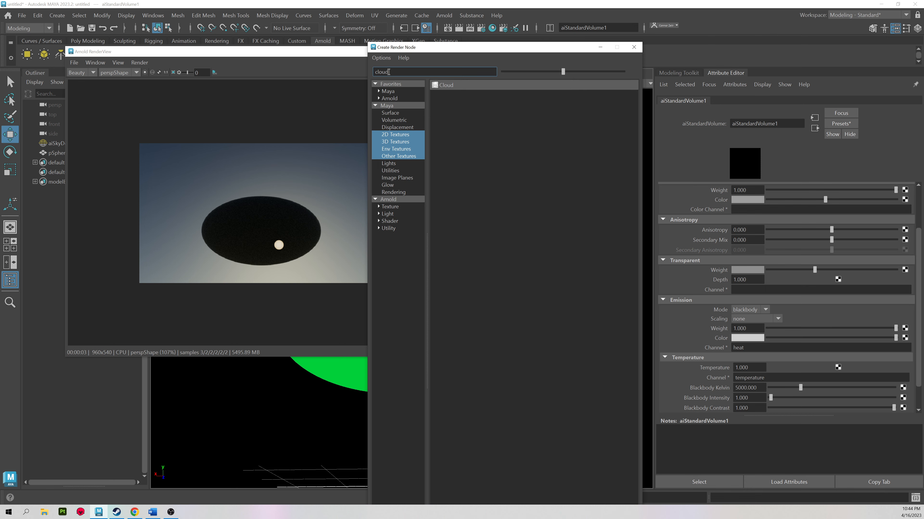
{"action": "left_click", "coordinate": [444, 86]}
{"action": "left_click_drag", "start_coordinate": [524, 235], "coordinate": [530, 214], "text": "alt"}
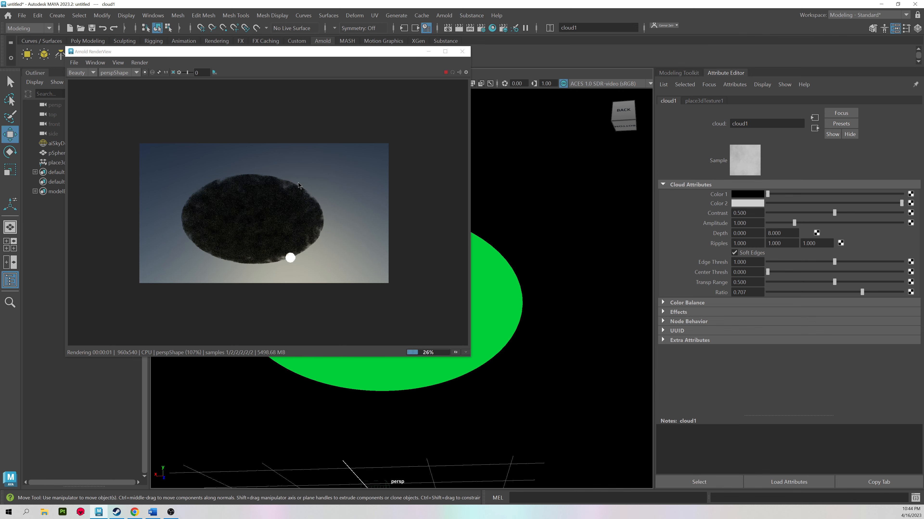
Select the sky dome light and raise its Volume visibility contribution to 4, and finally to 5.
{"action": "scroll", "coordinate": [275, 199], "scroll_direction": "up", "scroll_amount": 4}
{"action": "scroll", "coordinate": [274, 200], "scroll_direction": "down", "scroll_amount": 2}
{"action": "mouse_move", "coordinate": [527, 237]}
{"action": "right_mouse_down", "text": "alt"}
{"action": "mouse_move", "coordinate": [641, 267]}
{"action": "mouse_move", "coordinate": [538, 247]}
{"action": "right_mouse_up", "text": "alt"}
{"action": "right_click_drag", "start_coordinate": [596, 221], "coordinate": [571, 225], "text": "alt"}
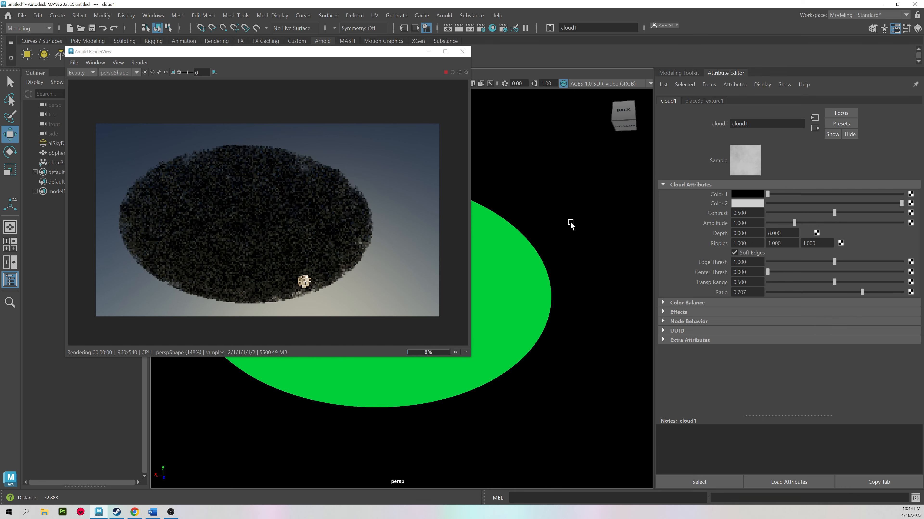
{"action": "left_click", "coordinate": [562, 204]}
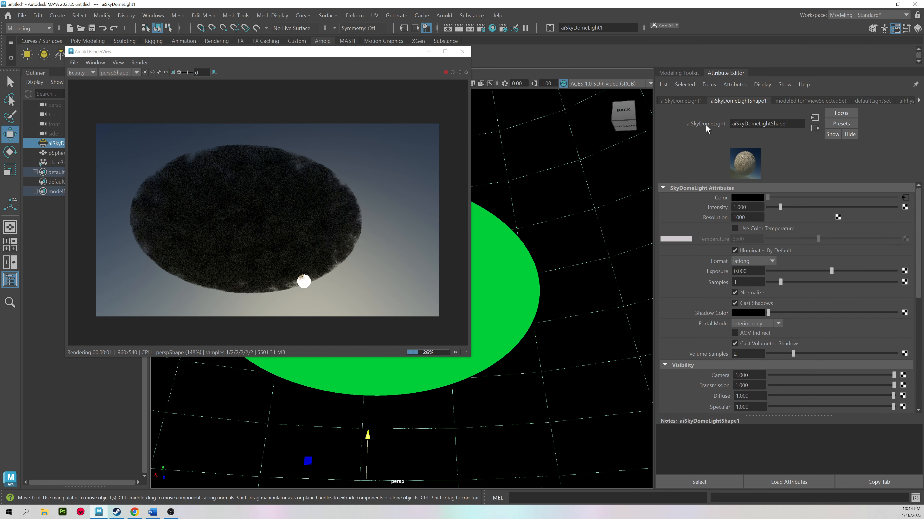
{"action": "scroll", "coordinate": [734, 316], "scroll_direction": "down", "scroll_amount": 3}
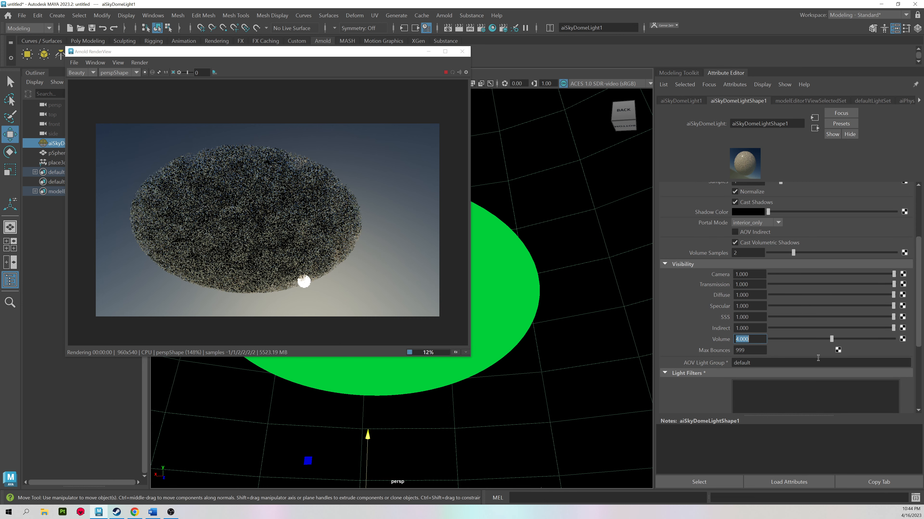
{"action": "type", "text": "05"}
{"action": "key", "text": "Return"}
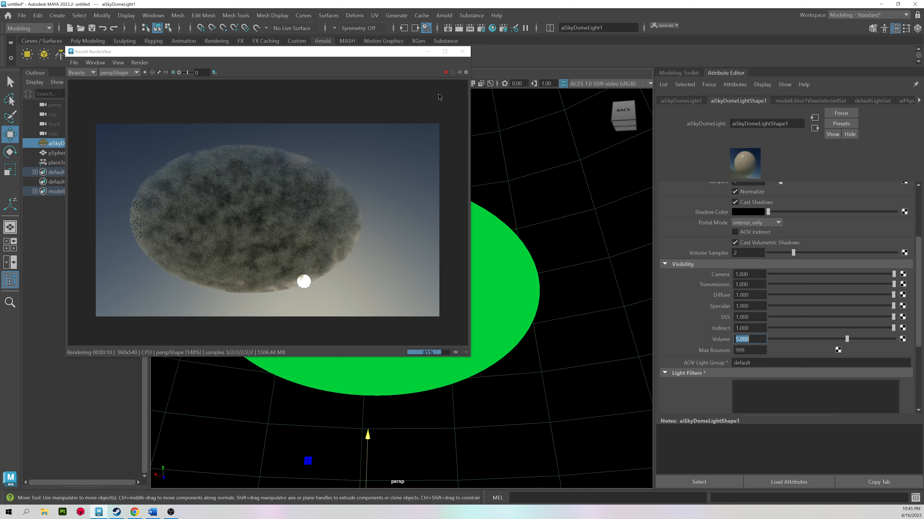
Open the cloud1 texture through the sphere's volume shader and set Contrast to about 0.761, Amplitude to about 2.343 and Edge Thresh to 0.
{"action": "left_click", "coordinate": [504, 265]}
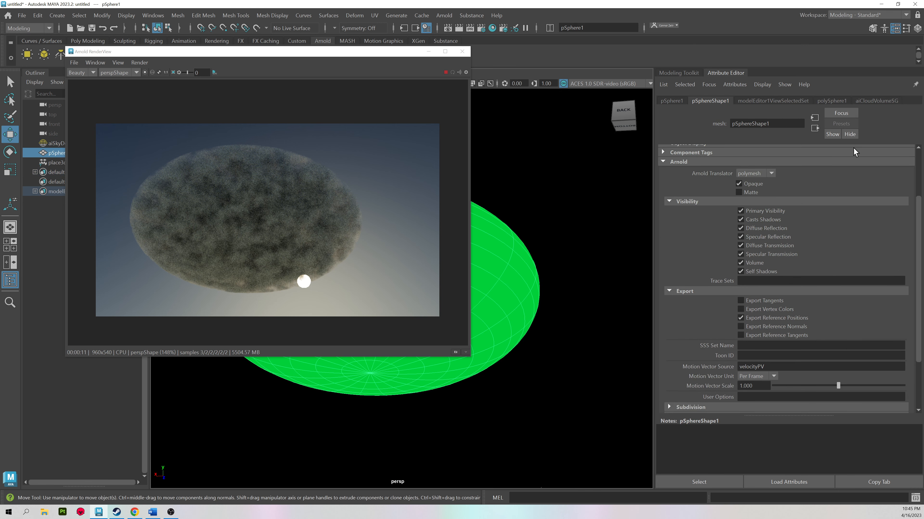
{"action": "left_click", "coordinate": [872, 103]}
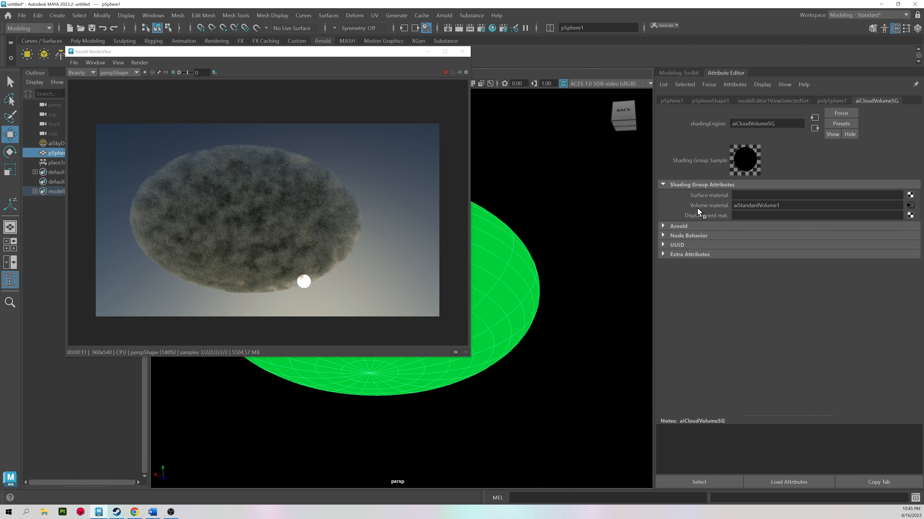
{"action": "left_click", "coordinate": [909, 206]}
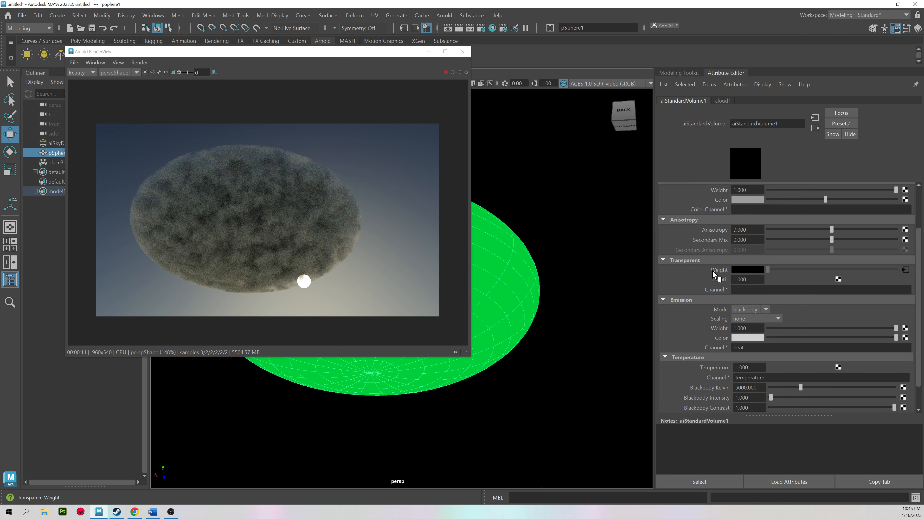
{"action": "left_click", "coordinate": [906, 270]}
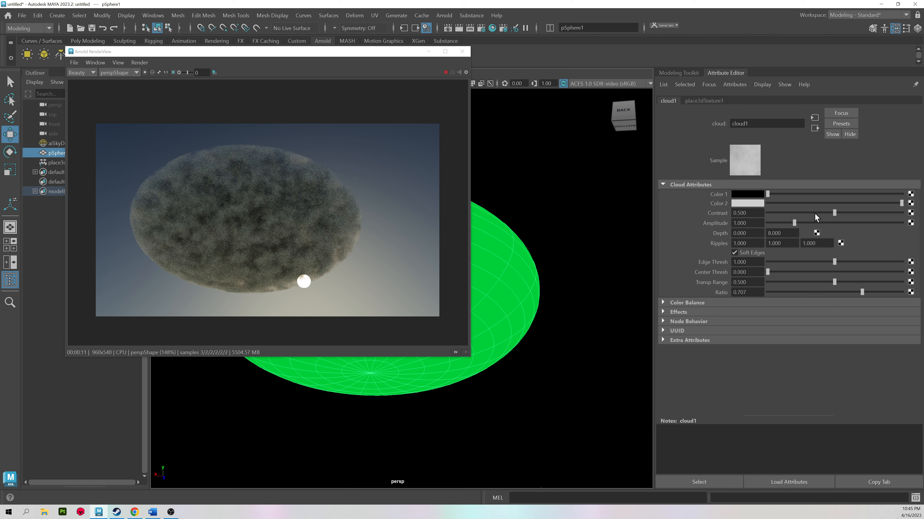
{"action": "left_click_drag", "start_coordinate": [814, 214], "coordinate": [868, 214]}
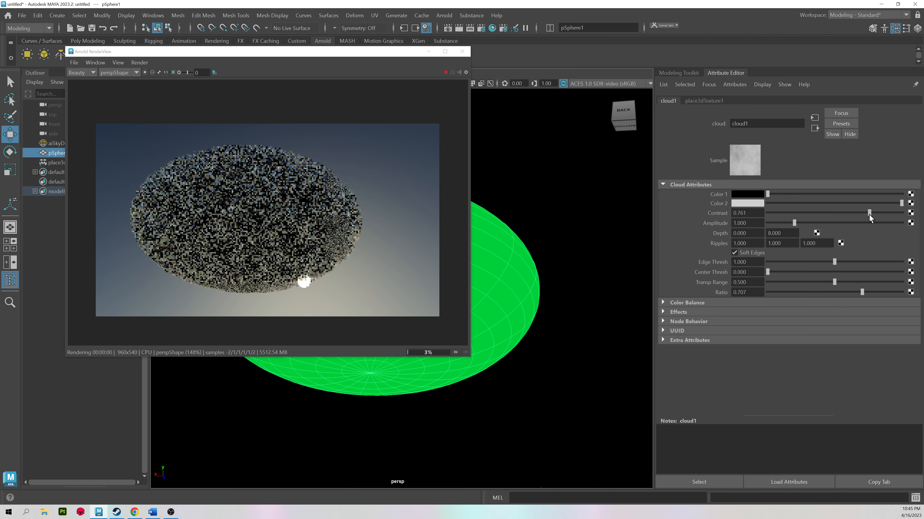
{"action": "left_click_drag", "start_coordinate": [793, 222], "coordinate": [830, 224]}
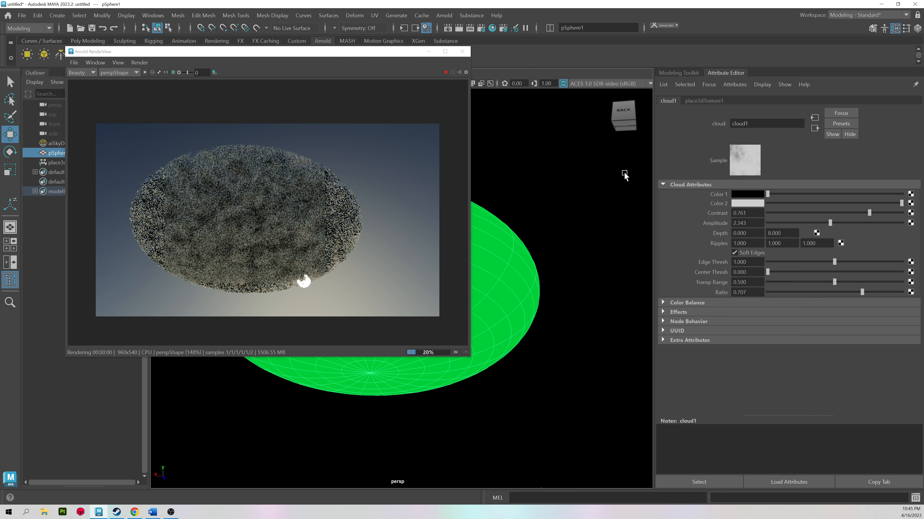
{"action": "left_click_drag", "start_coordinate": [341, 52], "coordinate": [542, 103]}
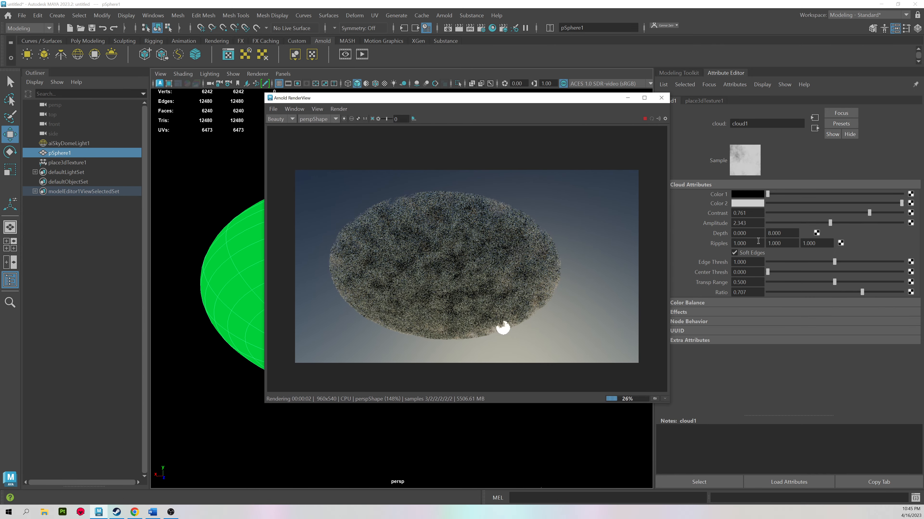
{"action": "left_click_drag", "start_coordinate": [834, 262], "coordinate": [757, 265]}
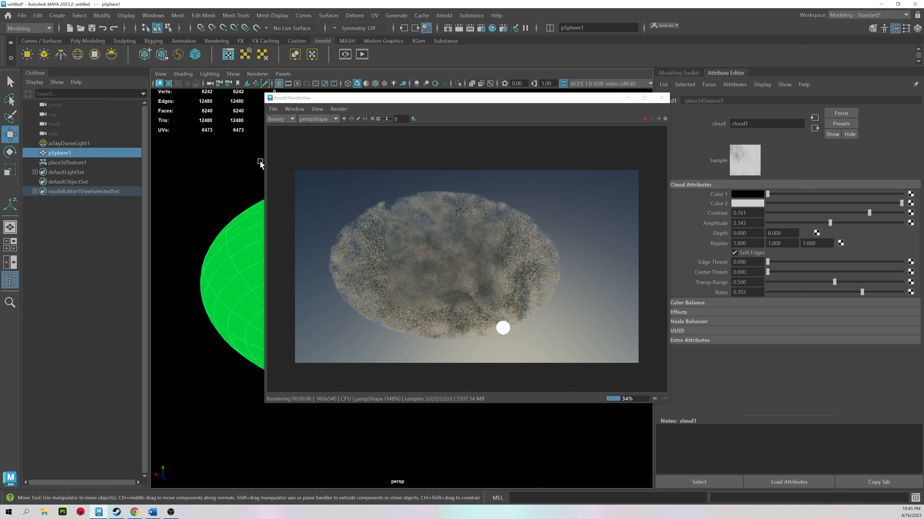
Select place3dTexture1 and move it up from the grid into the sphere.
{"action": "left_click", "coordinate": [63, 164]}
{"action": "left_click_drag", "start_coordinate": [377, 98], "coordinate": [579, 172]}
{"action": "right_click_drag", "start_coordinate": [365, 326], "coordinate": [282, 305], "text": "alt"}
{"action": "left_click_drag", "start_coordinate": [282, 306], "coordinate": [298, 322], "text": "alt"}
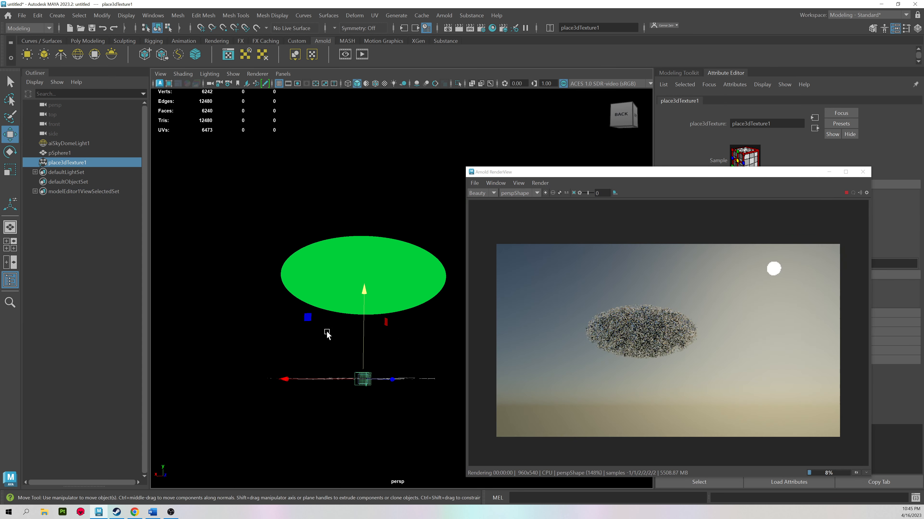
{"action": "right_click_drag", "start_coordinate": [342, 343], "coordinate": [371, 373], "text": "alt"}
{"action": "left_click_drag", "start_coordinate": [353, 387], "coordinate": [365, 275]}
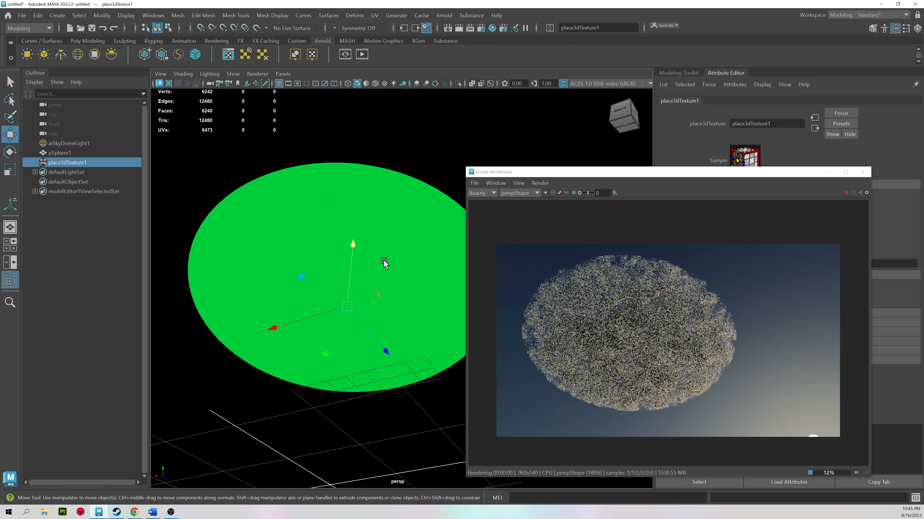
Try smaller and larger uniform scales on place3dTexture1 and settle on about 4.588.
{"action": "key", "text": "r"}
{"action": "left_click_drag", "start_coordinate": [348, 306], "coordinate": [363, 301]}
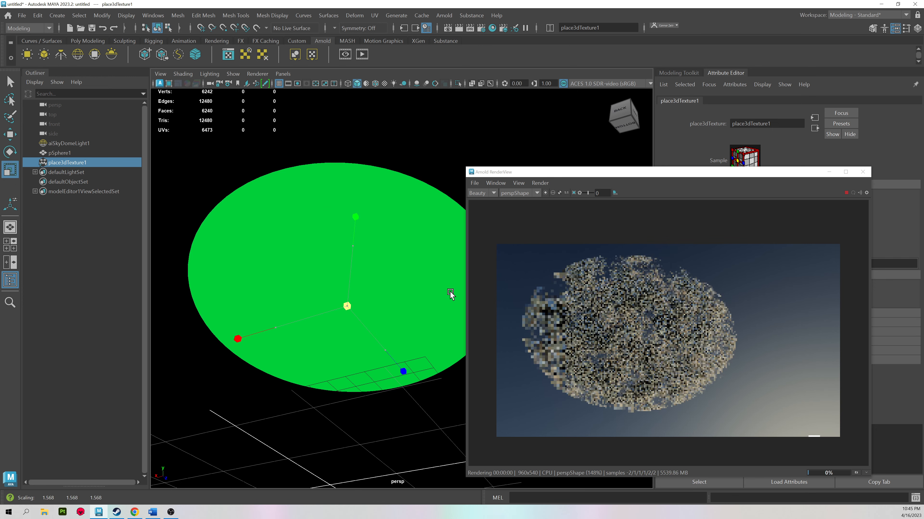
{"action": "left_click_drag", "start_coordinate": [469, 293], "coordinate": [540, 288]}
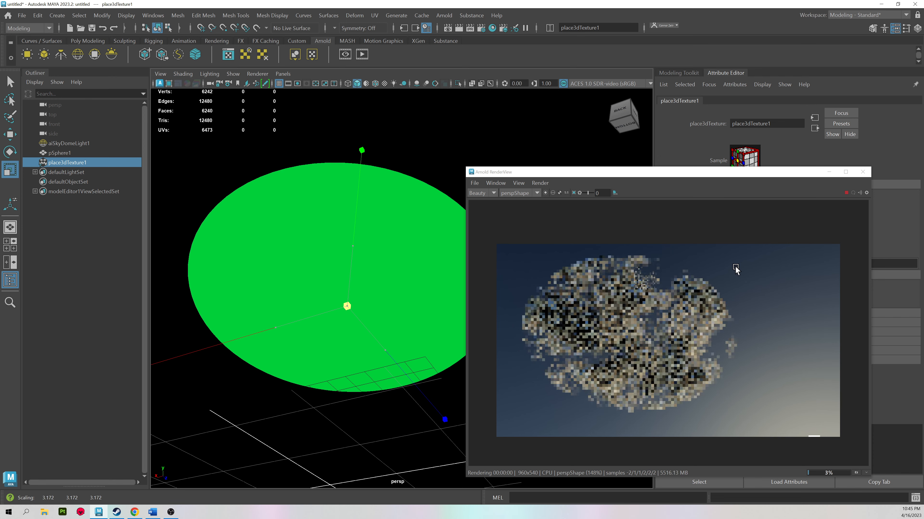
{"action": "left_click_drag", "start_coordinate": [799, 258], "coordinate": [656, 277]}
{"action": "left_click_drag", "start_coordinate": [521, 276], "coordinate": [439, 278]}
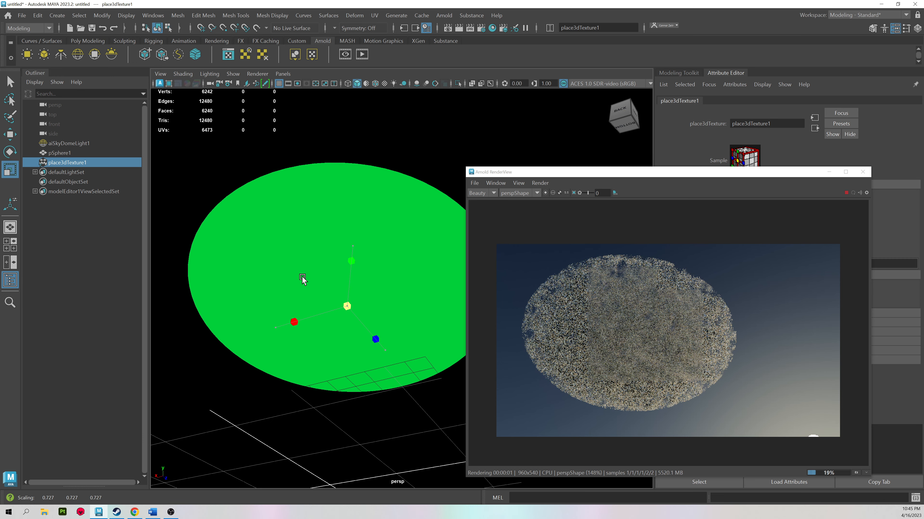
{"action": "left_click_drag", "start_coordinate": [302, 278], "coordinate": [338, 296]}
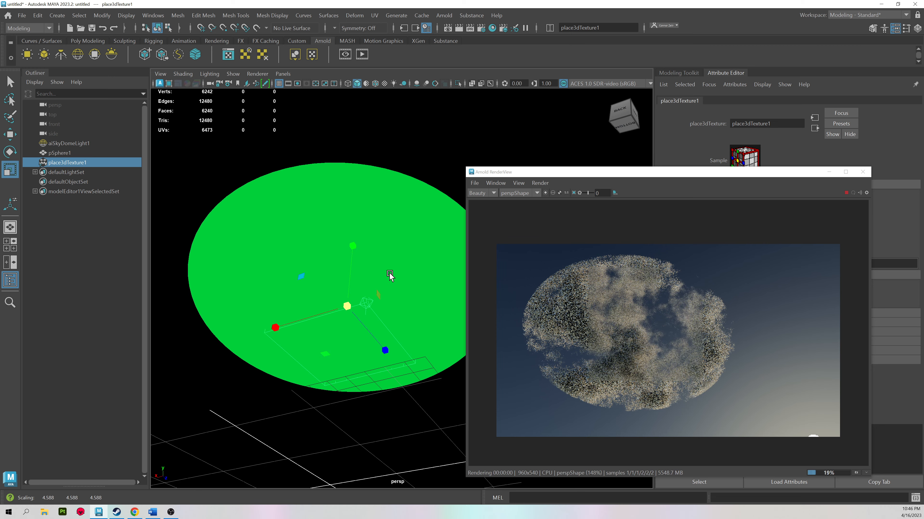
Select pSphere1 and scale it vertically to make the flattened sphere taller.
{"action": "scroll", "coordinate": [396, 276], "scroll_direction": "up", "scroll_amount": 2}
{"action": "left_click_drag", "start_coordinate": [403, 280], "coordinate": [289, 233], "text": "alt"}
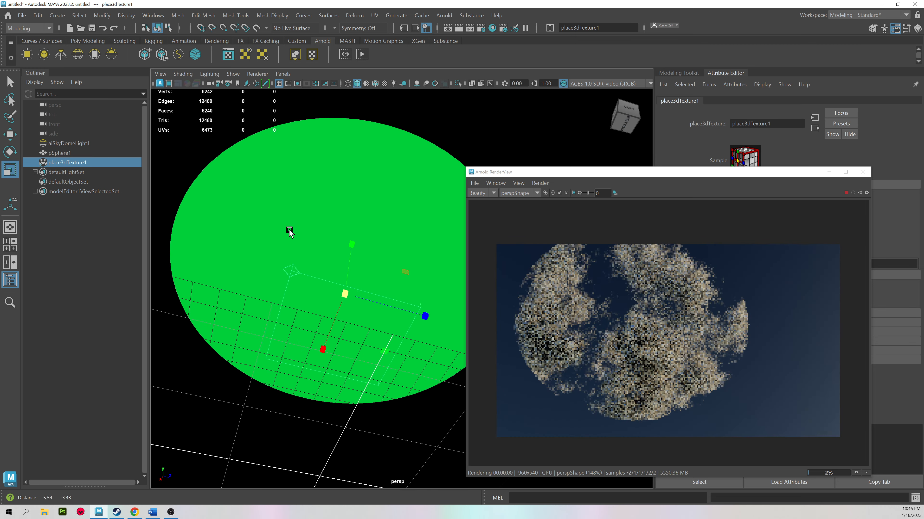
{"action": "scroll", "coordinate": [332, 249], "scroll_direction": "down", "scroll_amount": 2}
{"action": "mouse_move", "coordinate": [328, 255]}
{"action": "left_mouse_down", "text": "alt"}
{"action": "mouse_move", "coordinate": [270, 237]}
{"action": "mouse_move", "coordinate": [317, 257]}
{"action": "left_mouse_up", "text": "alt"}
{"action": "left_click", "coordinate": [316, 258]}
{"action": "left_click_drag", "start_coordinate": [361, 229], "coordinate": [380, 166]}
{"action": "left_click_drag", "start_coordinate": [360, 278], "coordinate": [446, 278]}
{"action": "left_click_drag", "start_coordinate": [371, 225], "coordinate": [286, 262], "text": "alt"}
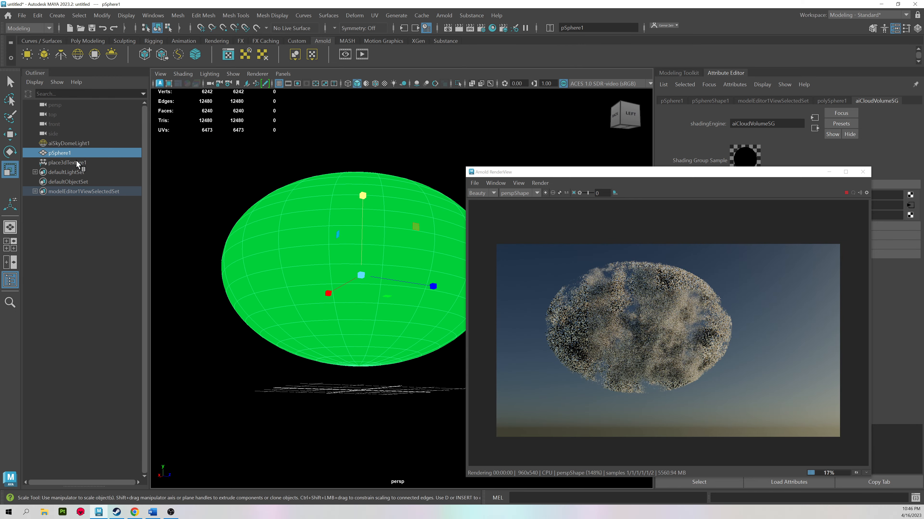
Select place3dTexture1 again and enlarge it uniformly to a scale of about 4.98.
{"action": "left_click", "coordinate": [71, 163]}
{"action": "left_click_drag", "start_coordinate": [362, 284], "coordinate": [377, 282]}
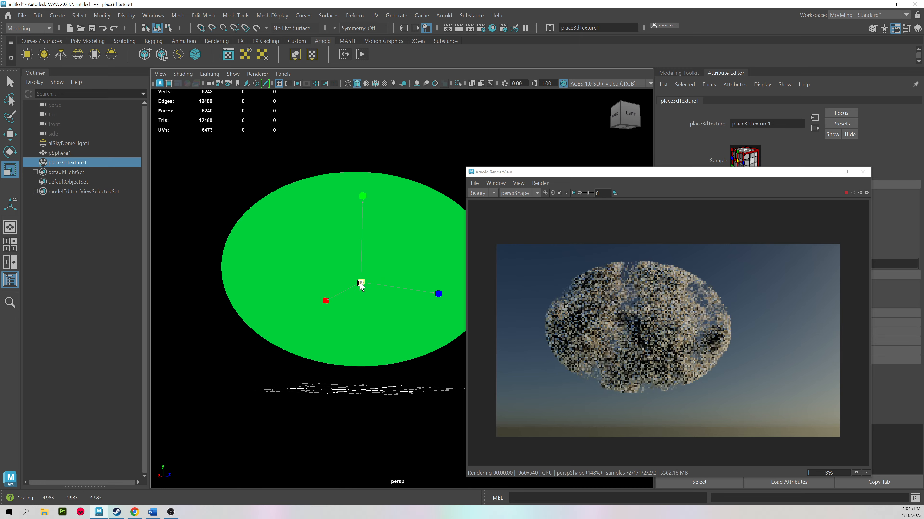
{"action": "left_click_drag", "start_coordinate": [305, 266], "coordinate": [336, 262], "text": "alt"}
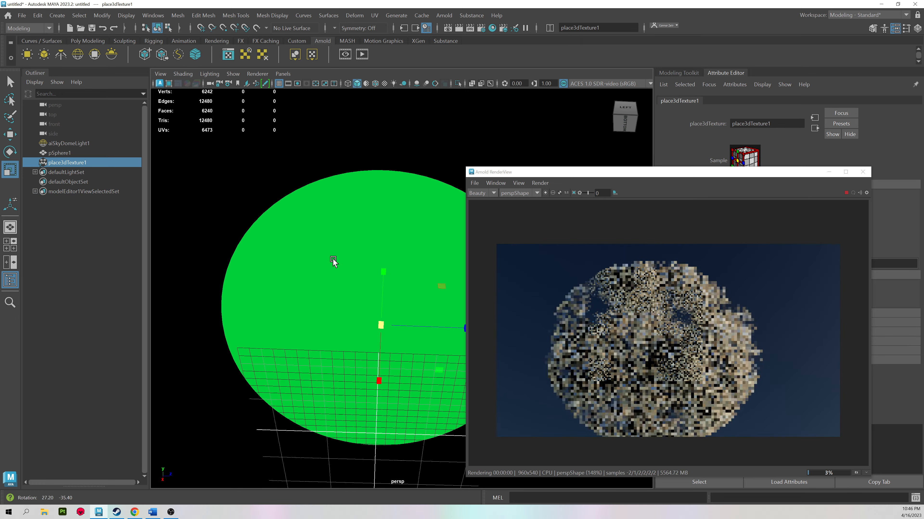
Duplicate pSphere1 three times and spread the copies around it as an overlapping cluster of spheres.
{"action": "key", "text": "w"}
{"action": "left_click_drag", "start_coordinate": [382, 305], "coordinate": [273, 231], "text": "shift"}
{"action": "left_click", "coordinate": [315, 200]}
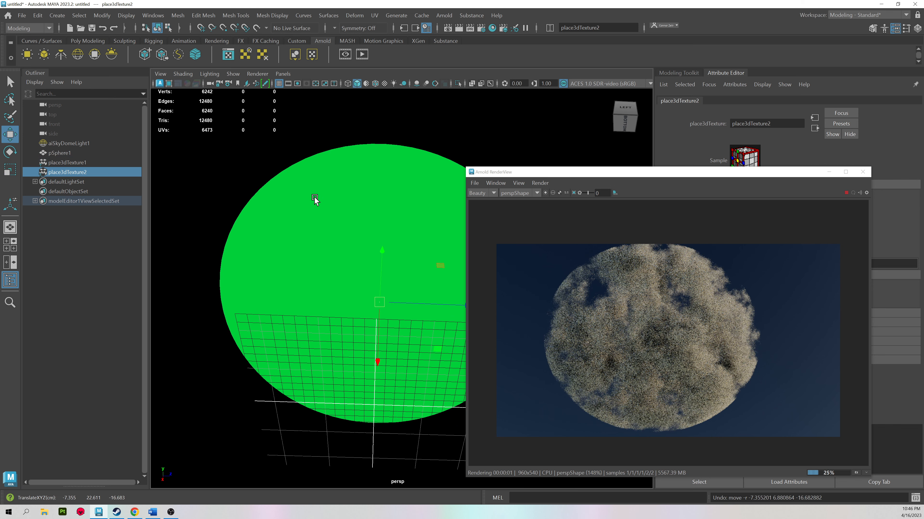
{"action": "mouse_move", "coordinate": [383, 297]}
{"action": "left_mouse_down", "text": "shift"}
{"action": "mouse_move", "coordinate": [223, 203]}
{"action": "mouse_move", "coordinate": [268, 213]}
{"action": "mouse_move", "coordinate": [283, 244]}
{"action": "mouse_move", "coordinate": [401, 171]}
{"action": "mouse_move", "coordinate": [320, 355]}
{"action": "mouse_move", "coordinate": [280, 374]}
{"action": "mouse_move", "coordinate": [336, 352]}
{"action": "mouse_move", "coordinate": [311, 315]}
{"action": "left_mouse_up", "text": "shift"}
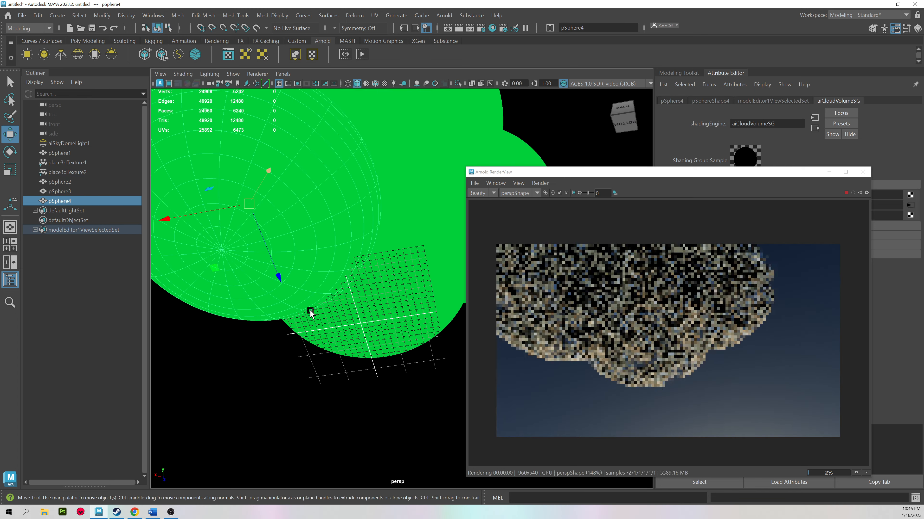
{"action": "right_click_drag", "start_coordinate": [311, 316], "coordinate": [237, 303], "text": "alt"}
{"action": "right_click_drag", "start_coordinate": [303, 291], "coordinate": [451, 314], "text": "alt"}
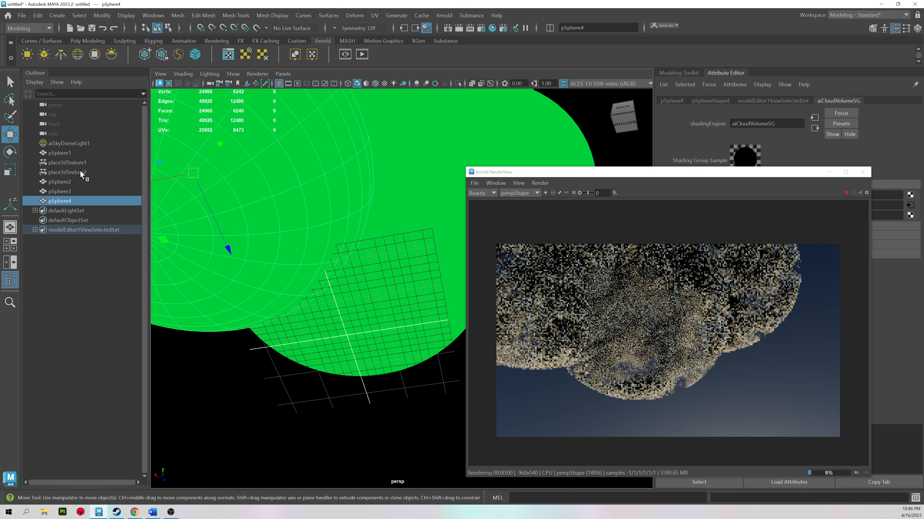
Delete the extra place3dTexture2 node, enlarge place3dTexture1 uniformly, and inspect the cloud render from another angle.
{"action": "left_click", "coordinate": [104, 172]}
{"action": "key", "text": "Delete"}
{"action": "left_click", "coordinate": [93, 163]}
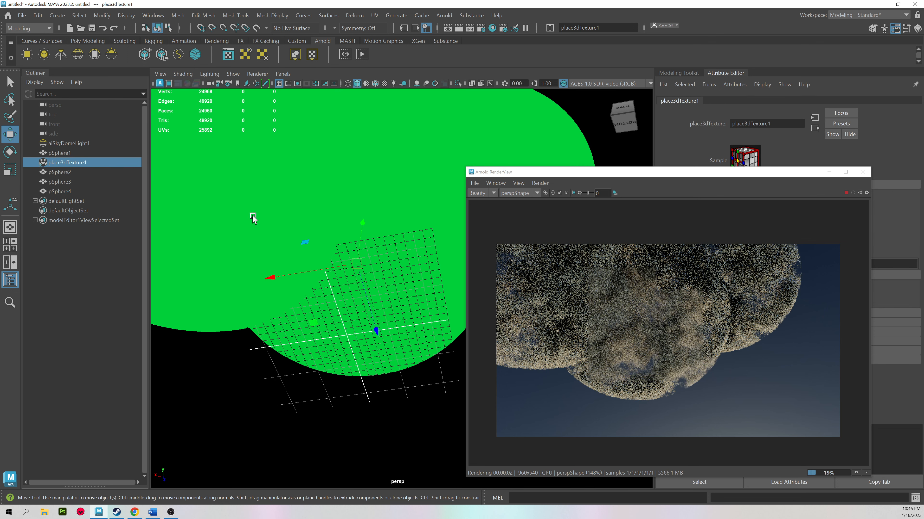
{"action": "key", "text": "r"}
{"action": "left_click_drag", "start_coordinate": [361, 278], "coordinate": [427, 277]}
{"action": "left_click_drag", "start_coordinate": [336, 252], "coordinate": [313, 255], "text": "alt"}
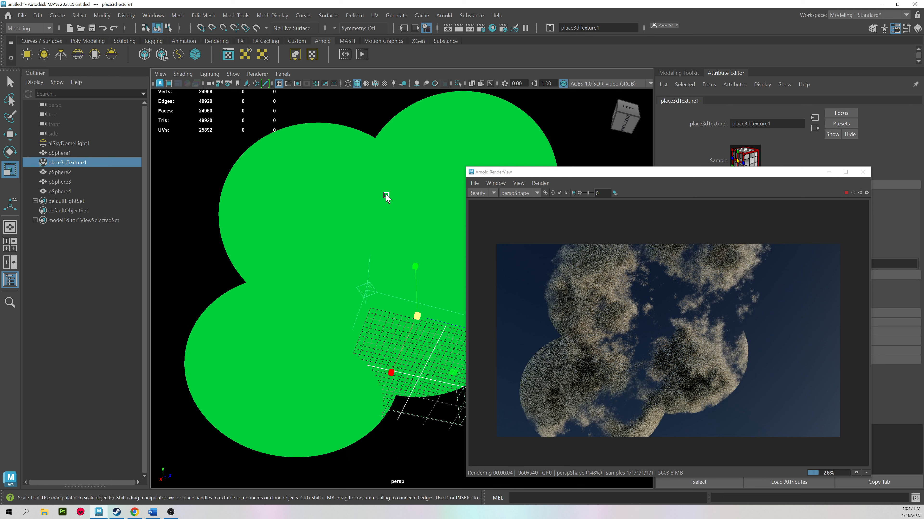
{"action": "left_click_drag", "start_coordinate": [593, 173], "coordinate": [559, 114]}
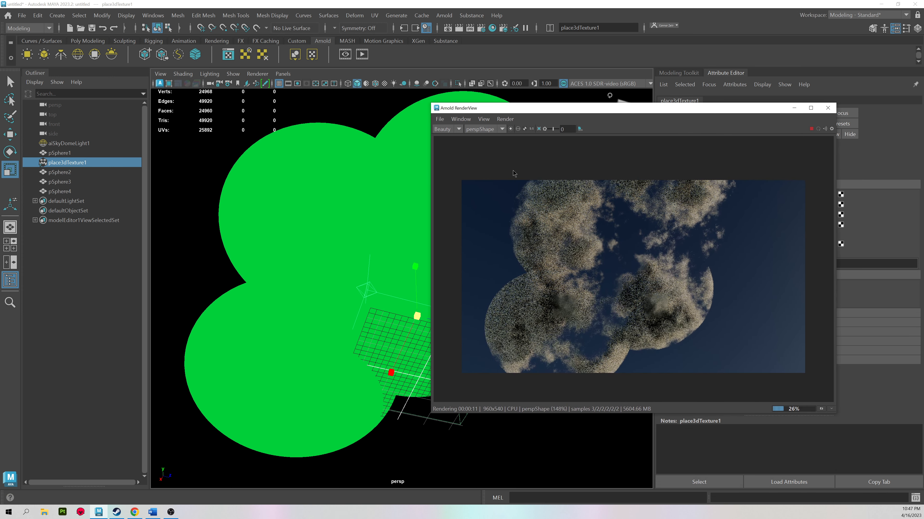
{"action": "left_click_drag", "start_coordinate": [410, 243], "coordinate": [387, 253], "text": "alt"}
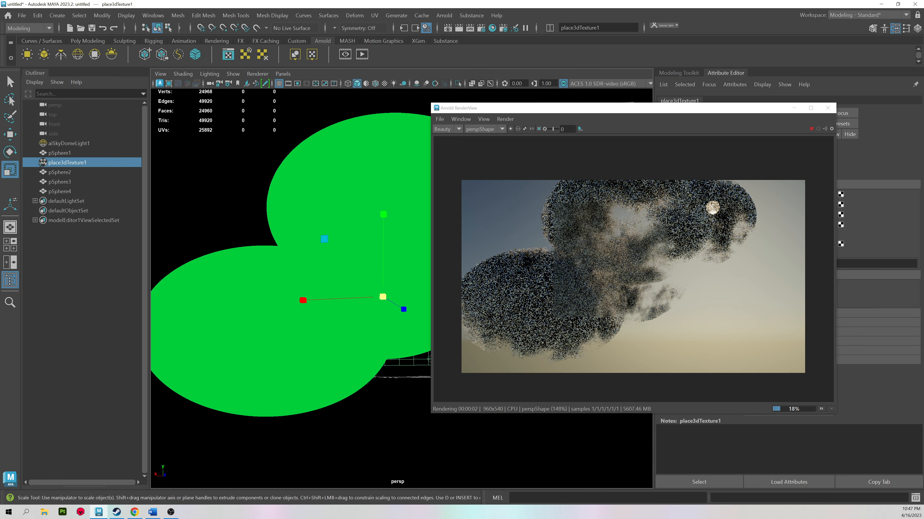
Rotate pSphere4 to tilt it within the cluster, check the updated cloud render, and close the Arnold RenderView.
{"action": "left_click", "coordinate": [266, 281]}
{"action": "key", "text": "e"}
{"action": "left_click_drag", "start_coordinate": [265, 288], "coordinate": [278, 375]}
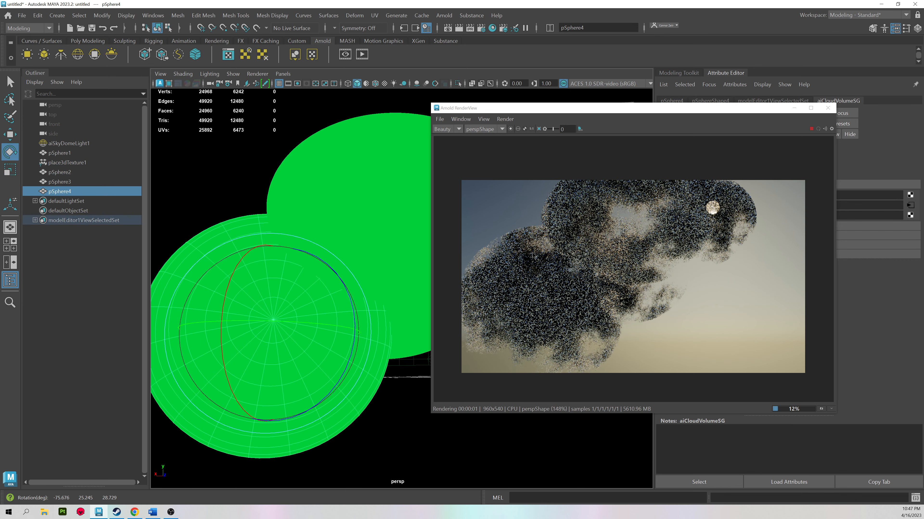
{"action": "left_click_drag", "start_coordinate": [579, 108], "coordinate": [420, 164]}
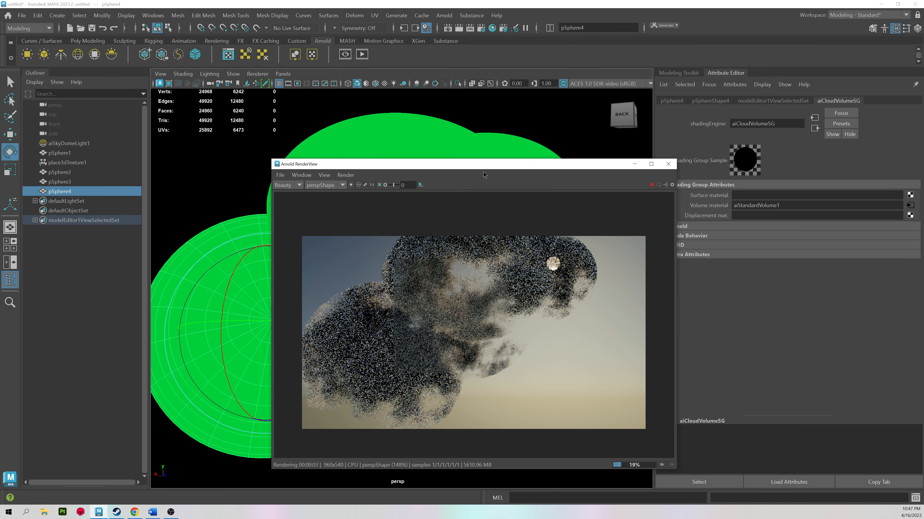
{"action": "left_click", "coordinate": [651, 188]}
{"action": "left_click_drag", "start_coordinate": [611, 166], "coordinate": [663, 150]}
{"action": "left_click", "coordinate": [687, 149]}
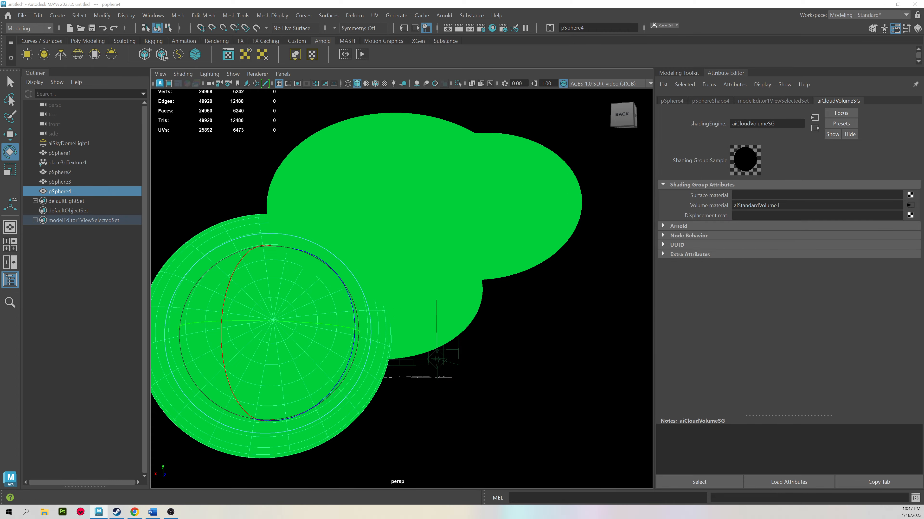
Start a new empty scene without saving the current one.
{"action": "left_click", "coordinate": [320, 233]}
{"action": "key", "text": "ctrl+n"}
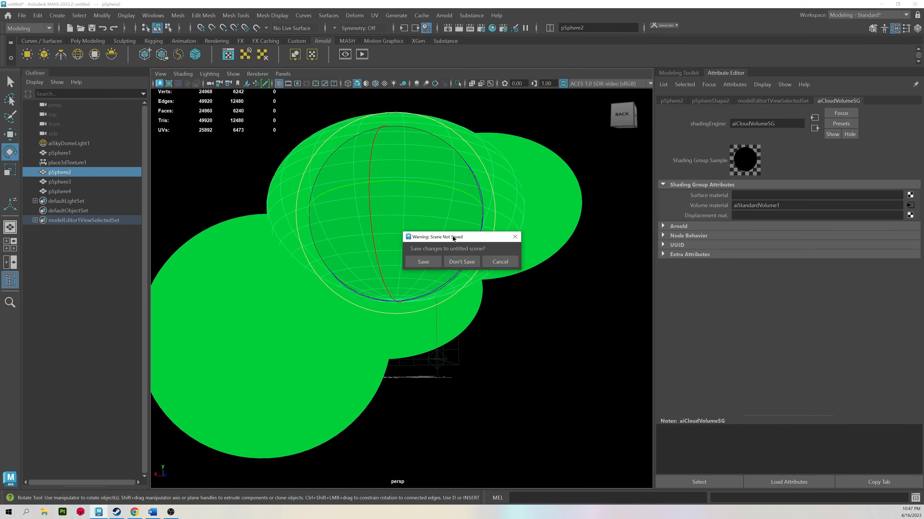
{"action": "left_click", "coordinate": [456, 262]}
Add an Arnold Physical Sky light and inspect the physical sky settings connected to its dome color.
{"action": "scroll", "coordinate": [386, 238], "scroll_direction": "up", "scroll_amount": 5}
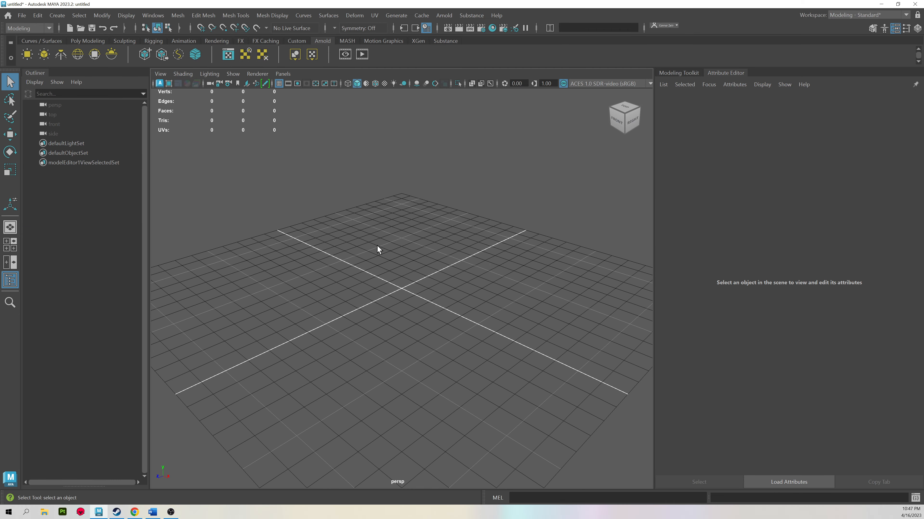
{"action": "scroll", "coordinate": [401, 250], "scroll_direction": "up", "scroll_amount": 1}
{"action": "left_click", "coordinate": [444, 16]}
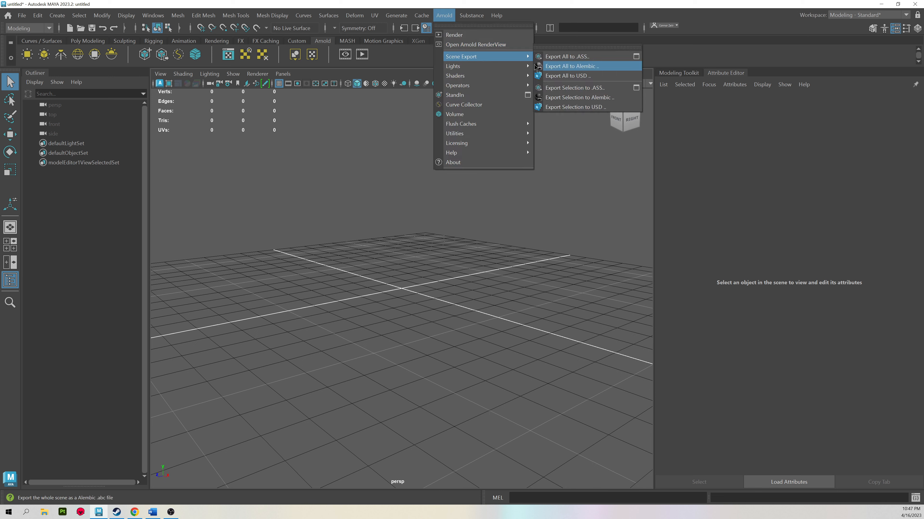
{"action": "mouse_move", "coordinate": [427, 14]}
{"action": "mouse_move", "coordinate": [472, 66]}
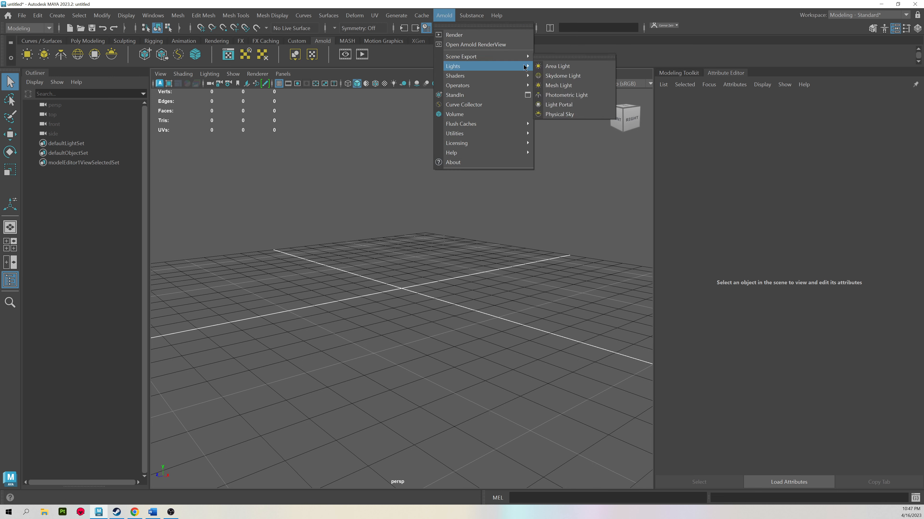
{"action": "left_click", "coordinate": [567, 114]}
{"action": "scroll", "coordinate": [214, 215], "scroll_direction": "down", "scroll_amount": 5}
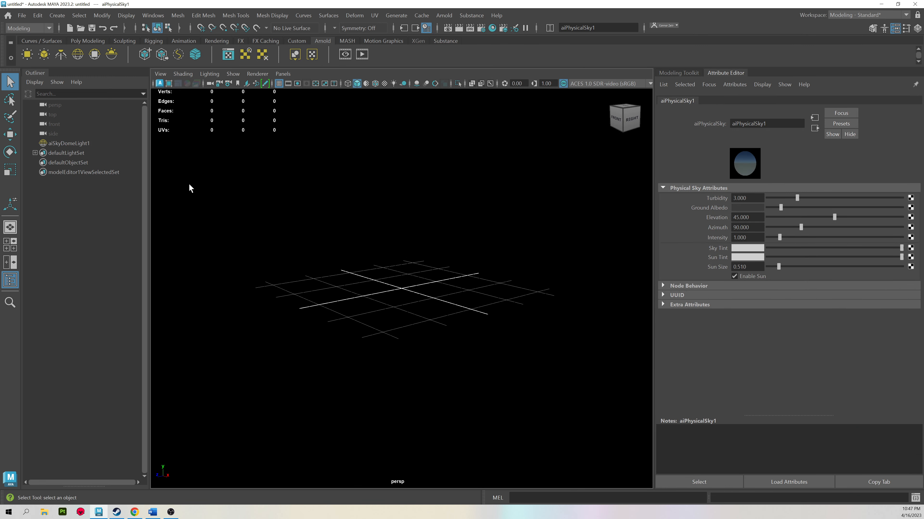
{"action": "left_click", "coordinate": [814, 128]}
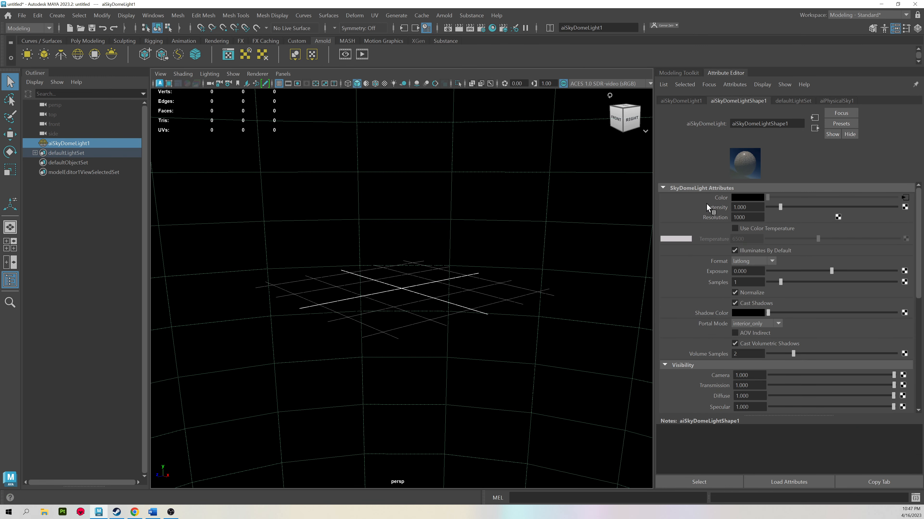
{"action": "left_click", "coordinate": [906, 198]}
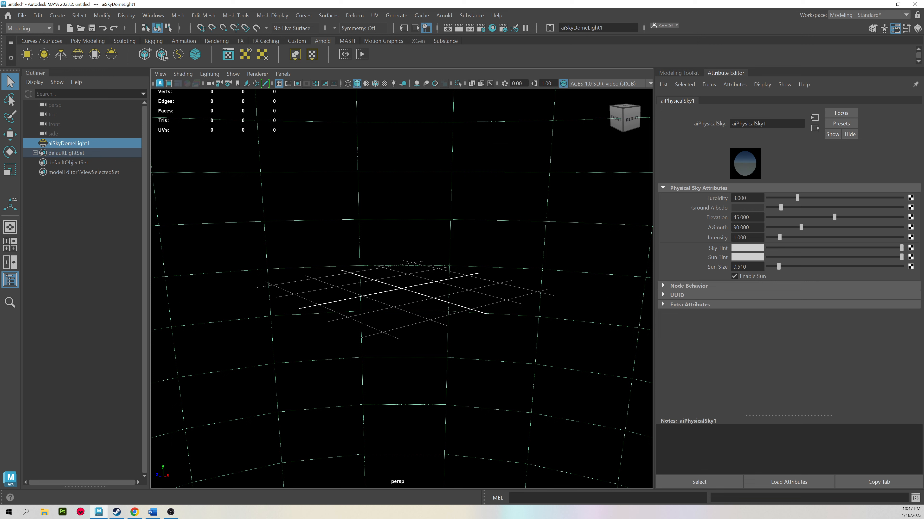
{"action": "left_click", "coordinate": [71, 248]}
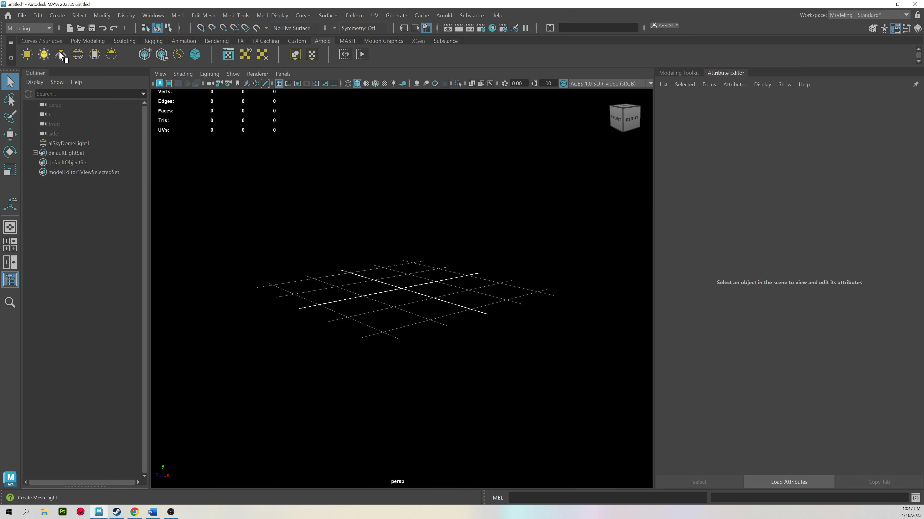
Create a Super Ellipse polygon shape, frame it in the view, and open its polySuperShape1 settings.
{"action": "left_click", "coordinate": [50, 16]}
{"action": "mouse_move", "coordinate": [110, 52]}
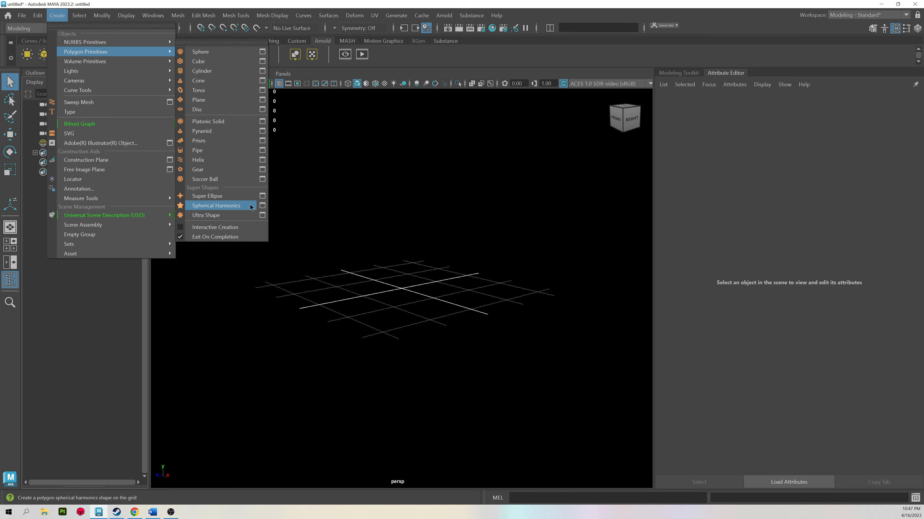
{"action": "left_click", "coordinate": [228, 196]}
{"action": "key", "text": "f"}
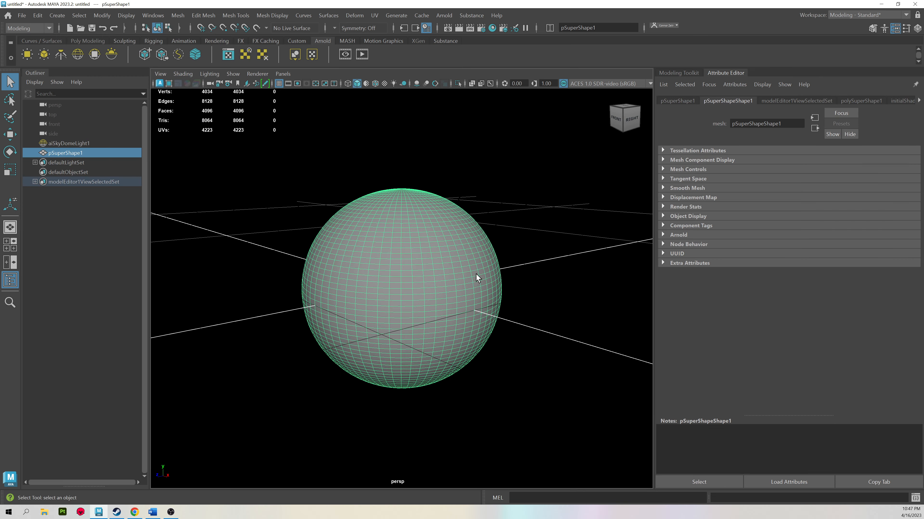
{"action": "left_click_drag", "start_coordinate": [454, 271], "coordinate": [415, 264], "text": "alt"}
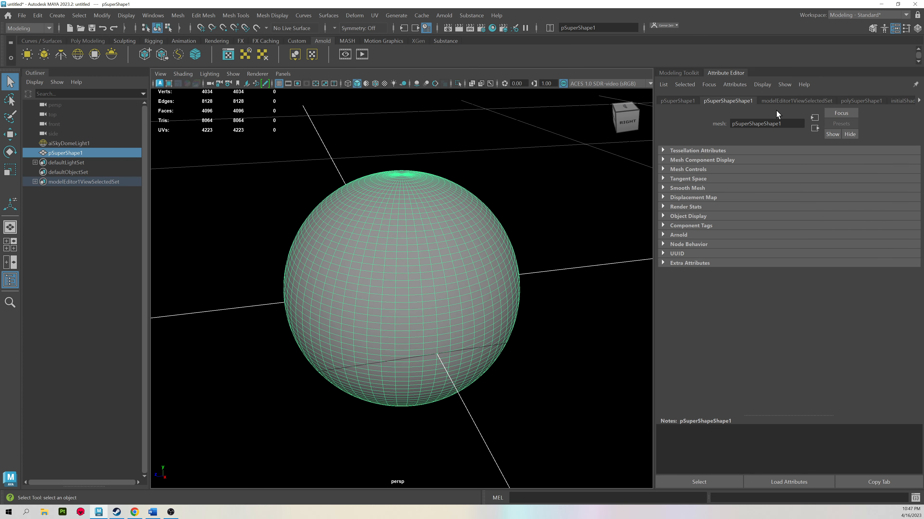
{"action": "left_click", "coordinate": [782, 101]}
{"action": "left_click", "coordinate": [844, 103]}
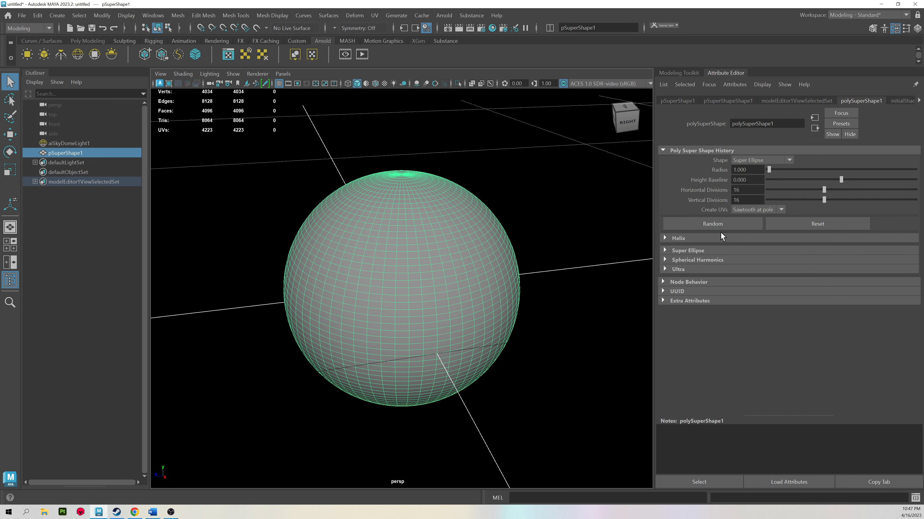
Try a series of random variations of the Super Ellipse and delete the shape.
{"action": "left_click", "coordinate": [718, 225]}
{"action": "left_click", "coordinate": [719, 225]}
{"action": "left_click", "coordinate": [719, 226]}
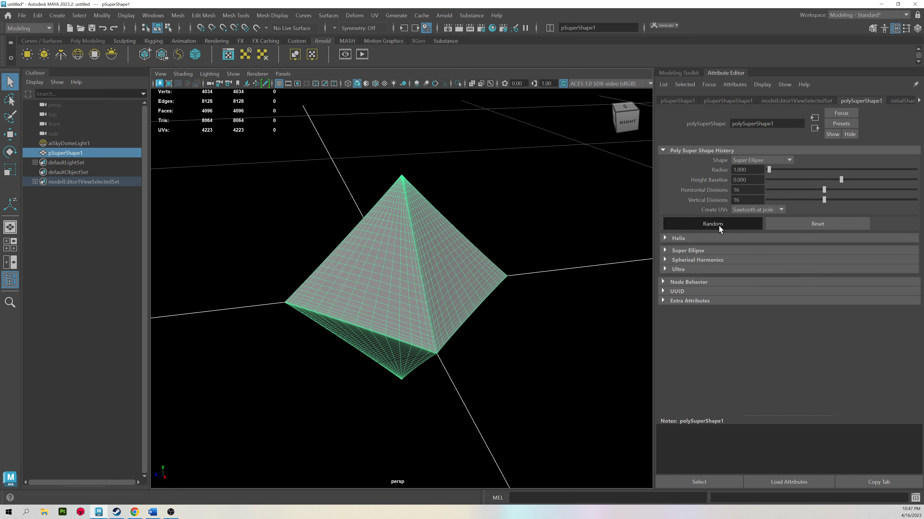
{"action": "left_click", "coordinate": [718, 225]}
{"action": "left_click", "coordinate": [718, 226]}
{"action": "left_click", "coordinate": [719, 226]}
{"action": "left_click", "coordinate": [719, 226]}
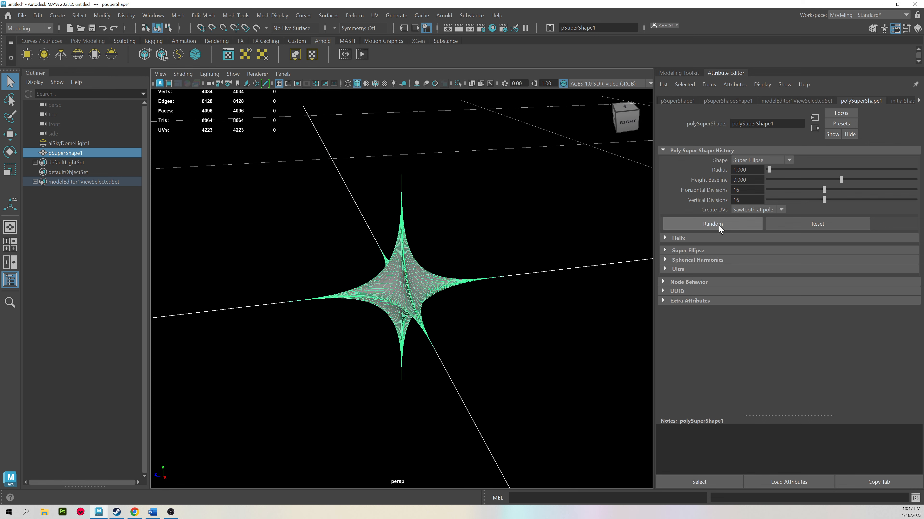
{"action": "left_click", "coordinate": [718, 226]}
{"action": "left_click", "coordinate": [718, 226]}
{"action": "left_click", "coordinate": [718, 226]}
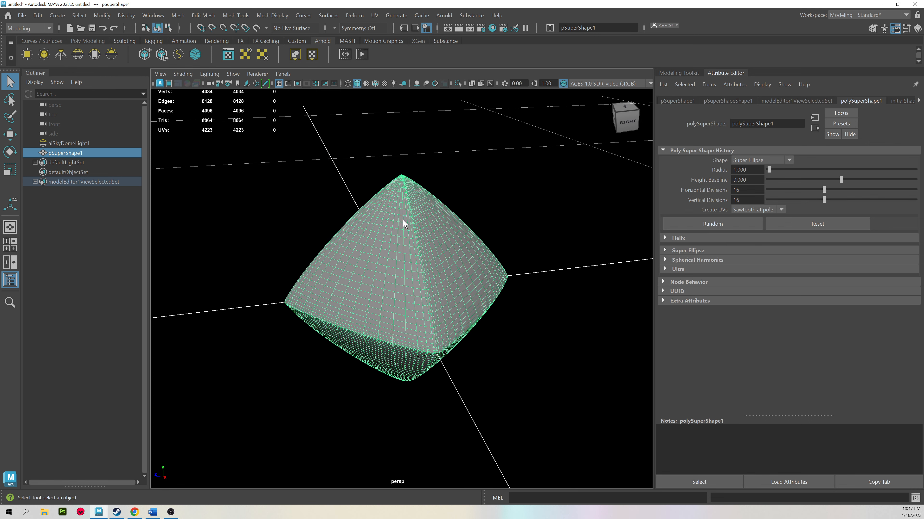
{"action": "key", "text": "Delete"}
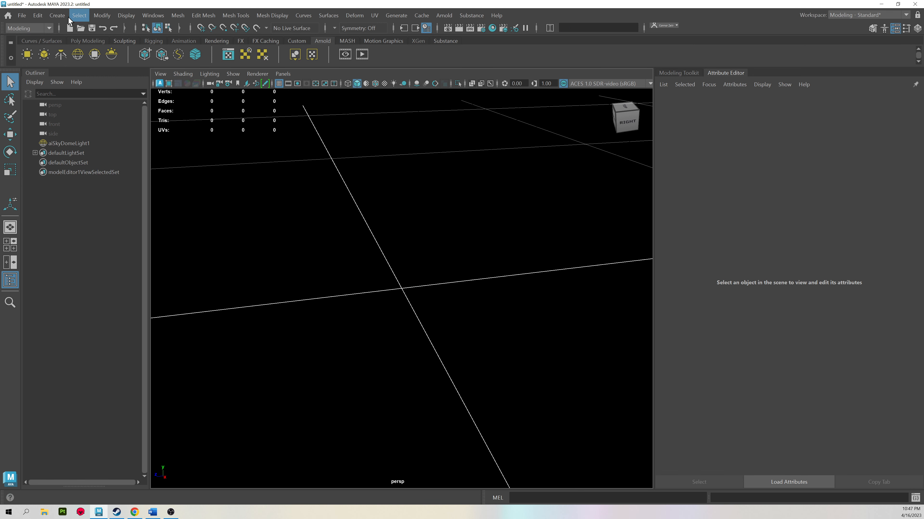
Create an Ultra Shape polygon at the origin and randomize it repeatedly until it has a rounded form with stacked ridges.
{"action": "left_click", "coordinate": [59, 16]}
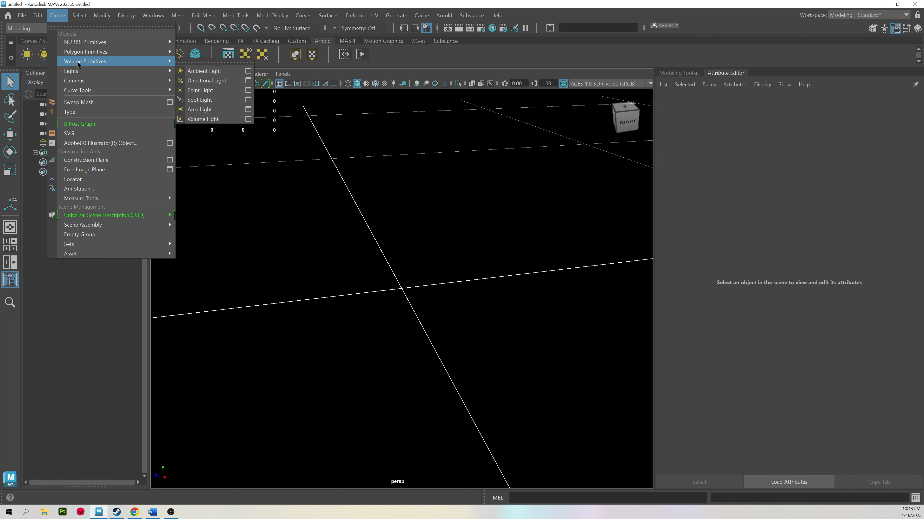
{"action": "mouse_move", "coordinate": [88, 52]}
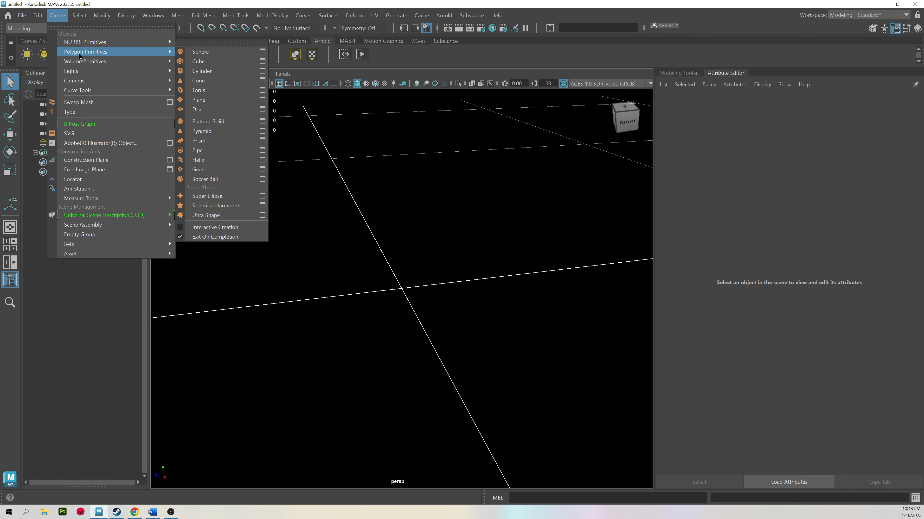
{"action": "left_click", "coordinate": [239, 214]}
{"action": "left_click", "coordinate": [726, 227]}
{"action": "left_click", "coordinate": [726, 227]}
{"action": "left_click", "coordinate": [726, 226]}
{"action": "left_click", "coordinate": [726, 226]}
{"action": "left_click", "coordinate": [711, 224]}
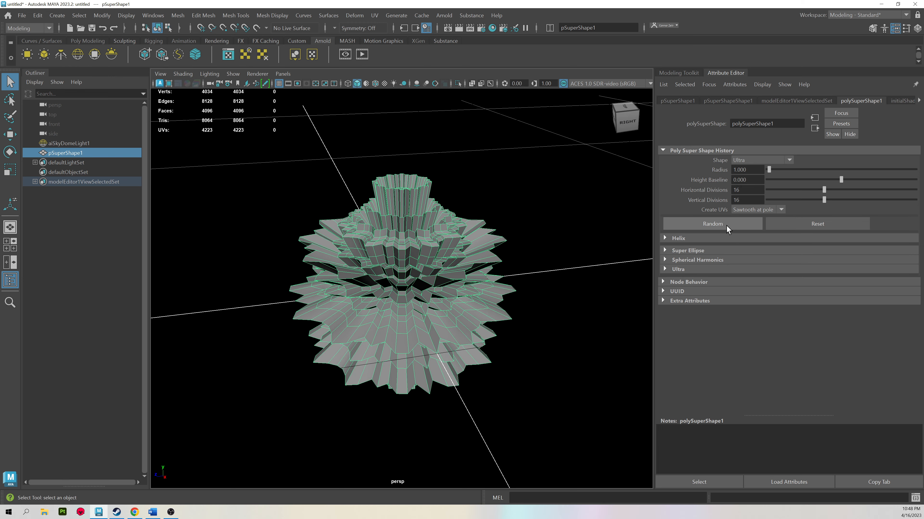
{"action": "left_click", "coordinate": [712, 225]}
{"action": "left_click", "coordinate": [712, 224]}
{"action": "left_click", "coordinate": [712, 224]}
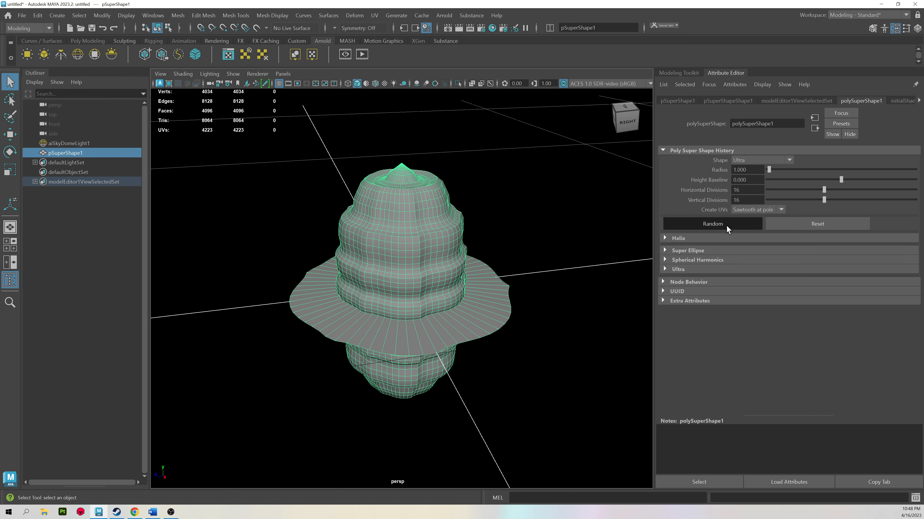
{"action": "left_click", "coordinate": [709, 224]}
Turn on smooth mesh preview for pSuperShape1 and assign it a new Lambert material.
{"action": "left_click_drag", "start_coordinate": [618, 236], "coordinate": [413, 238], "text": "alt"}
{"action": "key", "text": "3"}
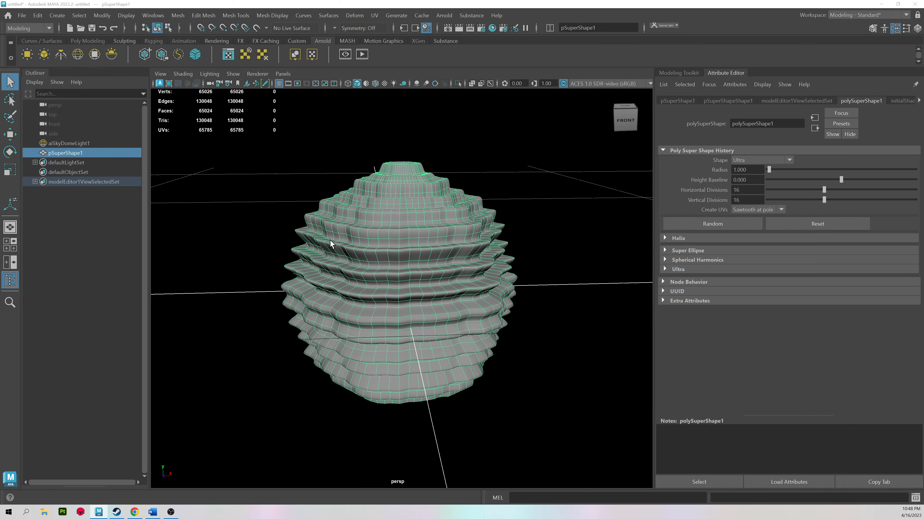
{"action": "left_click_drag", "start_coordinate": [330, 241], "coordinate": [327, 233], "text": "alt"}
{"action": "left_click_drag", "start_coordinate": [304, 200], "coordinate": [377, 103], "text": "alt"}
{"action": "right_click_drag", "start_coordinate": [385, 97], "coordinate": [488, 371]}
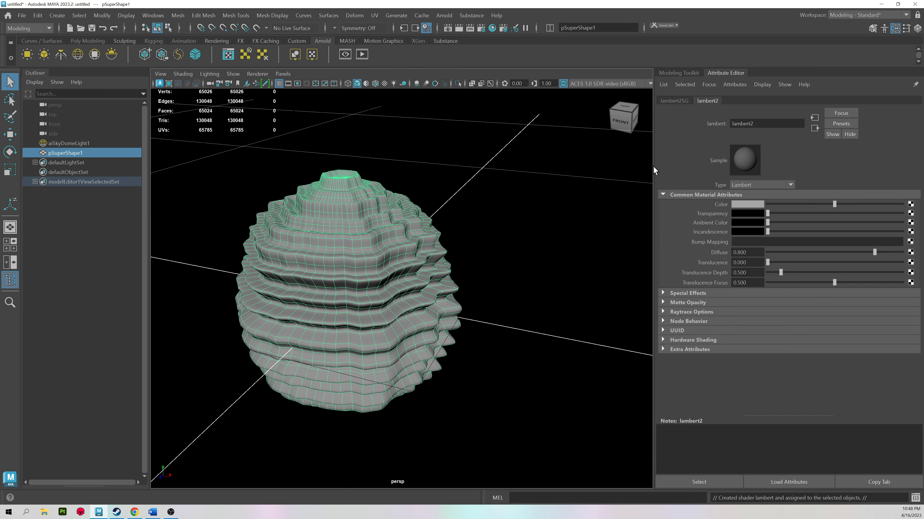
Graph the lambert2 material in the Hypershade and delete its lambert2 node, keeping the lambert2SG shading group.
{"action": "left_click_drag", "start_coordinate": [0, 105], "coordinate": [694, 85]}
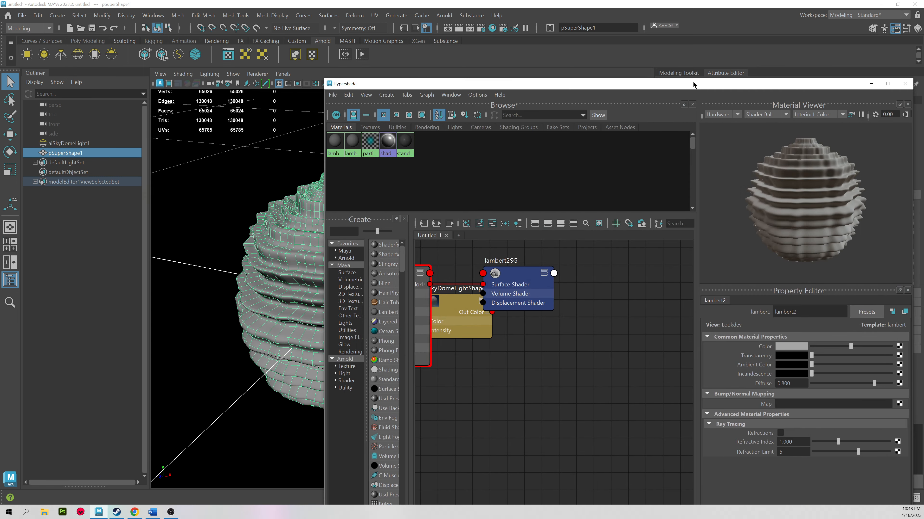
{"action": "left_click", "coordinate": [351, 144]}
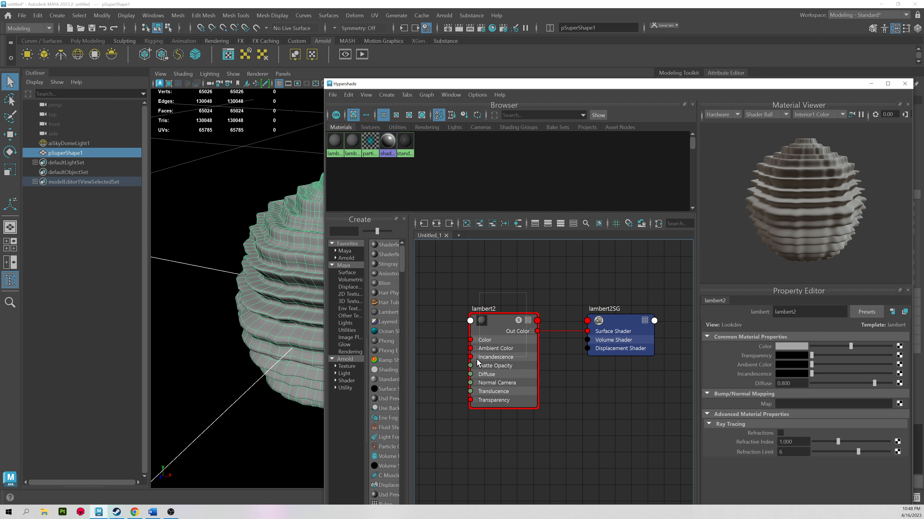
{"action": "left_click", "coordinate": [477, 363]}
{"action": "key", "text": "Delete"}
{"action": "left_click_drag", "start_coordinate": [617, 331], "coordinate": [614, 290]}
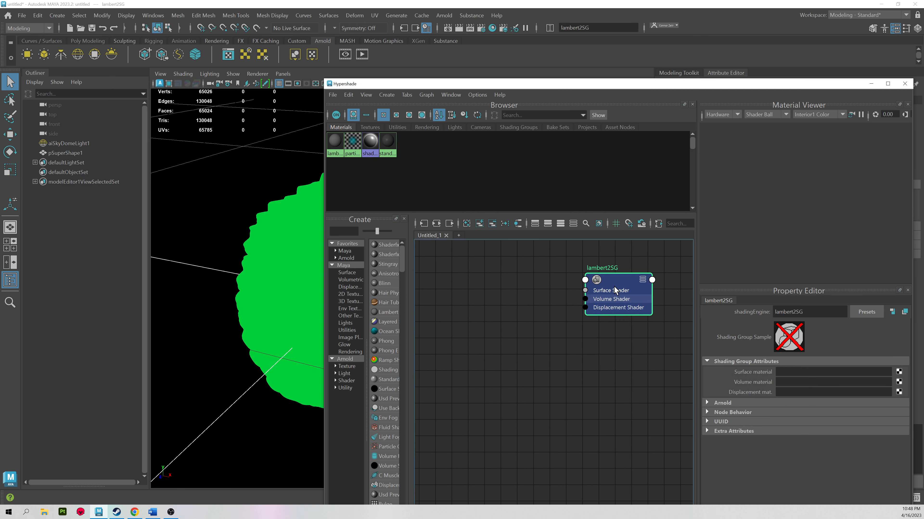
Add an aiStandardVolume node and connect its Out Color to the Volume Shader input of lambert2SG.
{"action": "left_click", "coordinate": [478, 287]}
{"action": "key", "text": "Tab"}
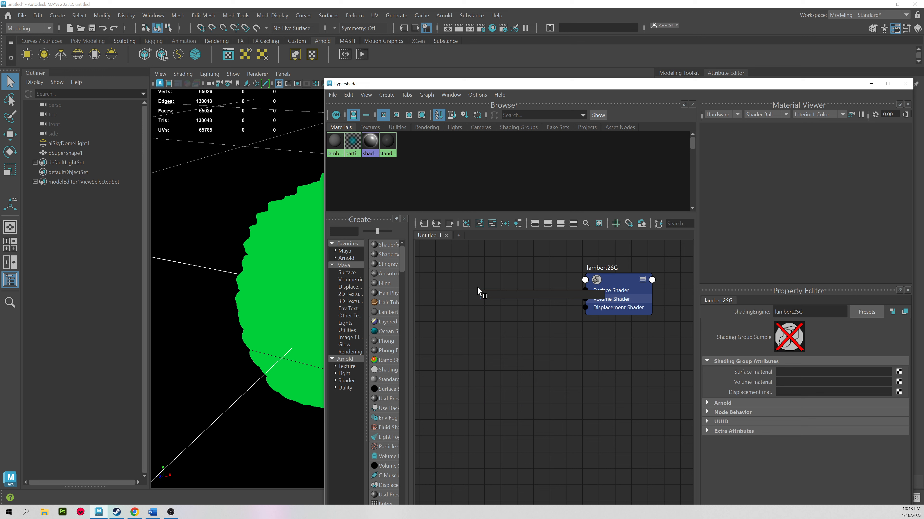
{"action": "type", "text": "volume"}
{"action": "key", "text": "Down"}
{"action": "key", "text": "Down"}
{"action": "key", "text": "Down"}
{"action": "key", "text": "Down"}
{"action": "key", "text": "Down"}
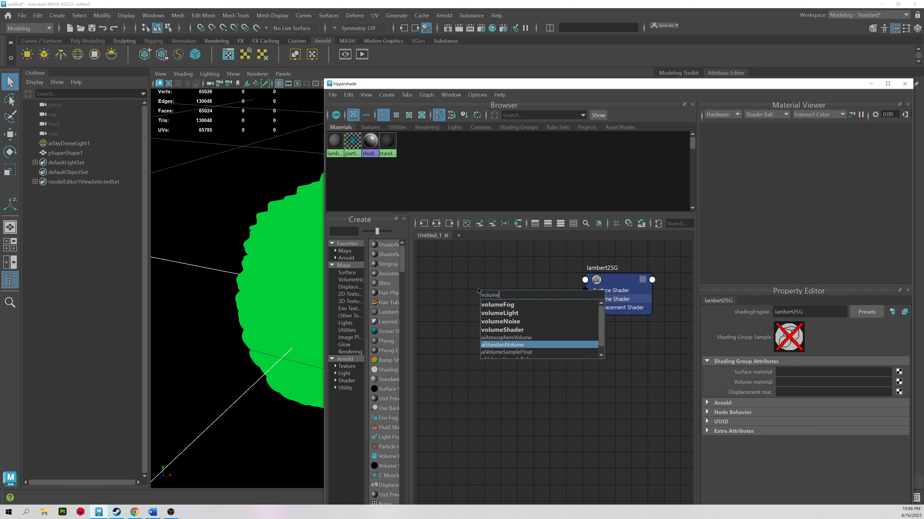
{"action": "key", "text": "Return"}
{"action": "left_click_drag", "start_coordinate": [508, 308], "coordinate": [460, 283]}
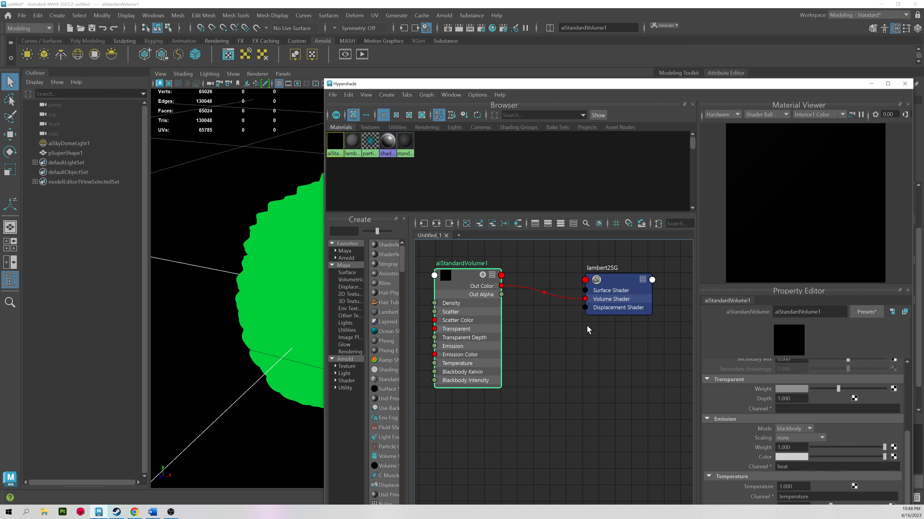
Set pSuperShape1's Arnold volume attributes to a step size of 0.1 and a volume padding of 1.
{"action": "left_click", "coordinate": [278, 259]}
{"action": "left_click_drag", "start_coordinate": [568, 84], "coordinate": [0, 244]}
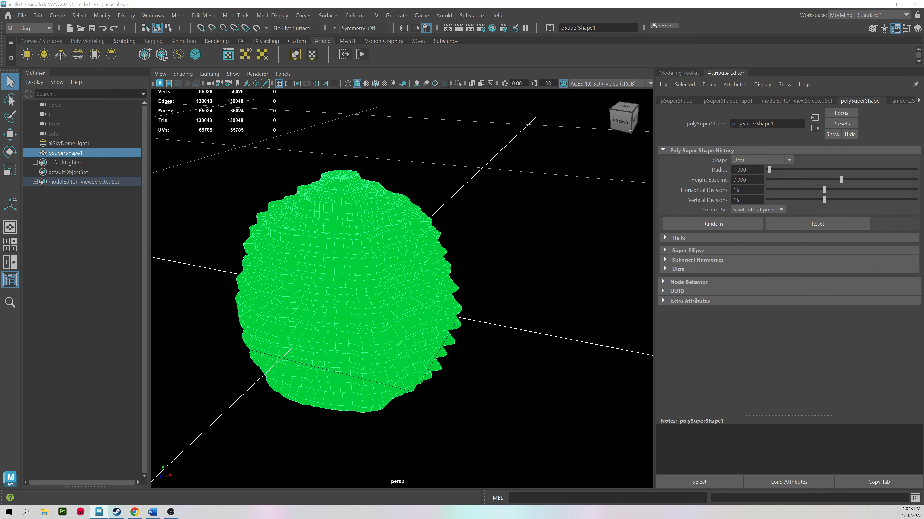
{"action": "left_click", "coordinate": [723, 102]}
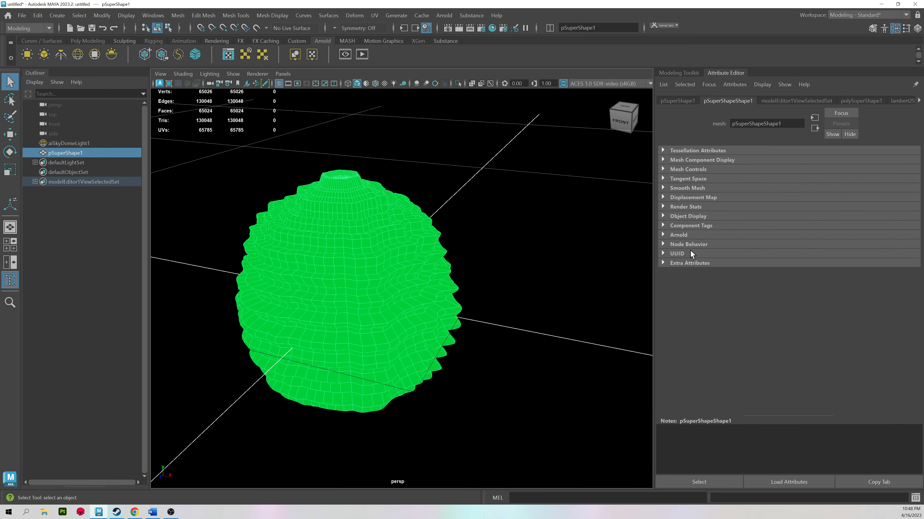
{"action": "left_click", "coordinate": [684, 235]}
{"action": "scroll", "coordinate": [705, 290], "scroll_direction": "down", "scroll_amount": 2}
{"action": "left_click", "coordinate": [701, 375]}
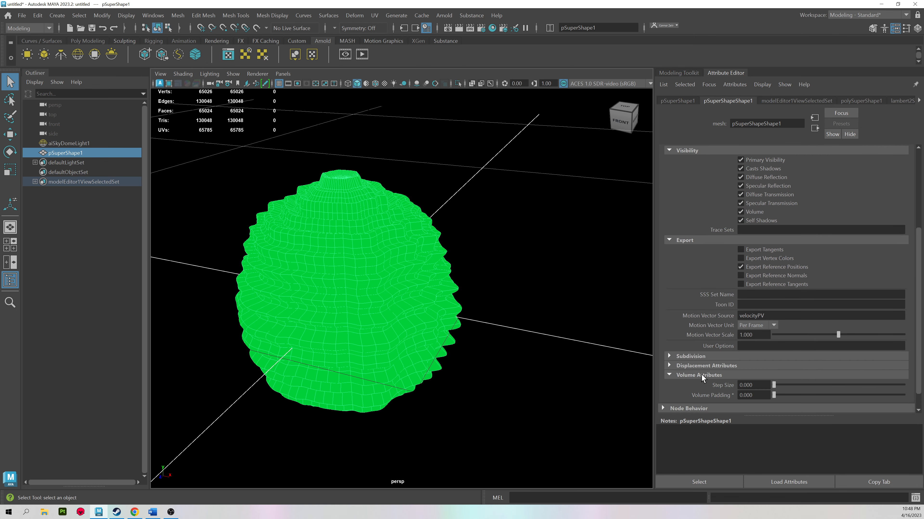
{"action": "scroll", "coordinate": [713, 363], "scroll_direction": "down", "scroll_amount": 1}
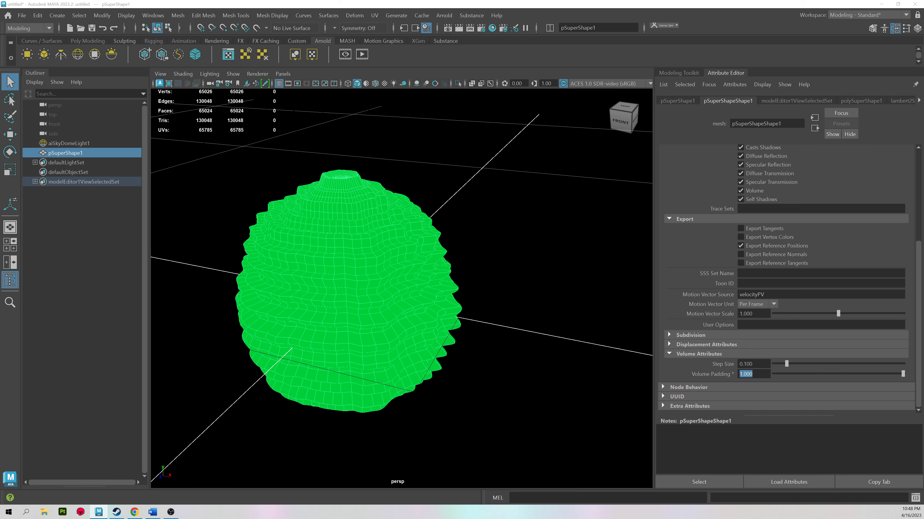
Run an interactive Arnold render to examine the volume shape from another angle, stopping it once checked.
{"action": "left_click_drag", "start_coordinate": [922, 79], "coordinate": [309, 34]}
{"action": "left_click", "coordinate": [461, 55]}
{"action": "left_click_drag", "start_coordinate": [523, 251], "coordinate": [552, 229], "text": "alt"}
{"action": "right_click_drag", "start_coordinate": [545, 236], "coordinate": [432, 257], "text": "alt"}
{"action": "left_click_drag", "start_coordinate": [525, 273], "coordinate": [561, 262], "text": "alt"}
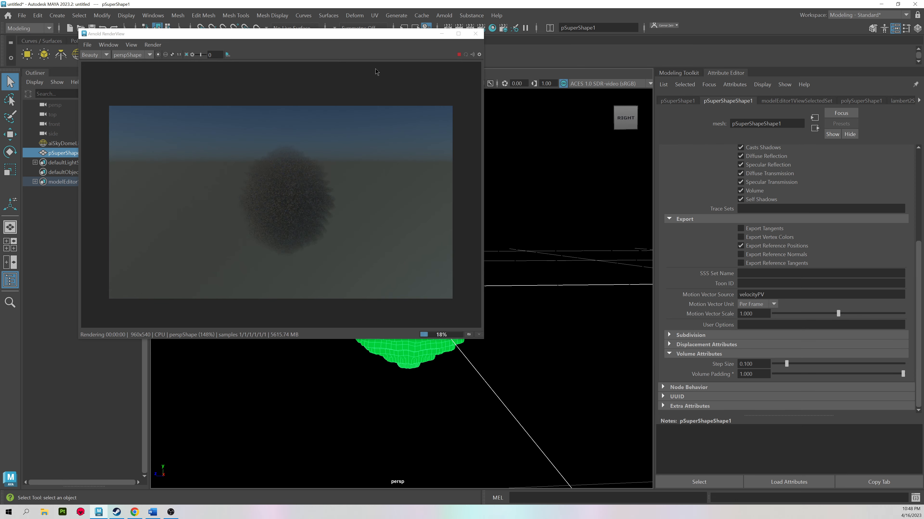
{"action": "left_click", "coordinate": [459, 54]}
{"action": "left_click_drag", "start_coordinate": [413, 36], "coordinate": [325, 57]}
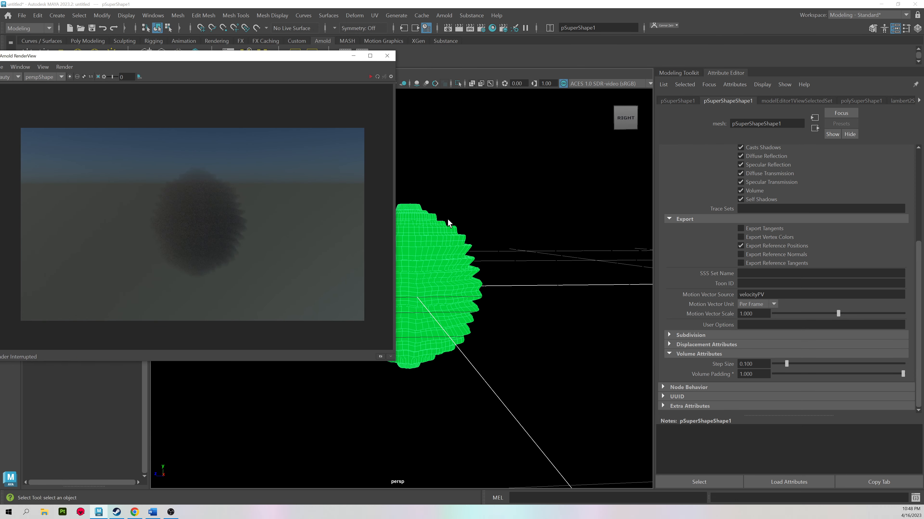
Set aiStandardVolume1's density to about 1.923 with the Arnold render running, and check the cloud from other angles.
{"action": "left_click", "coordinate": [919, 100]}
{"action": "left_click", "coordinate": [899, 102]}
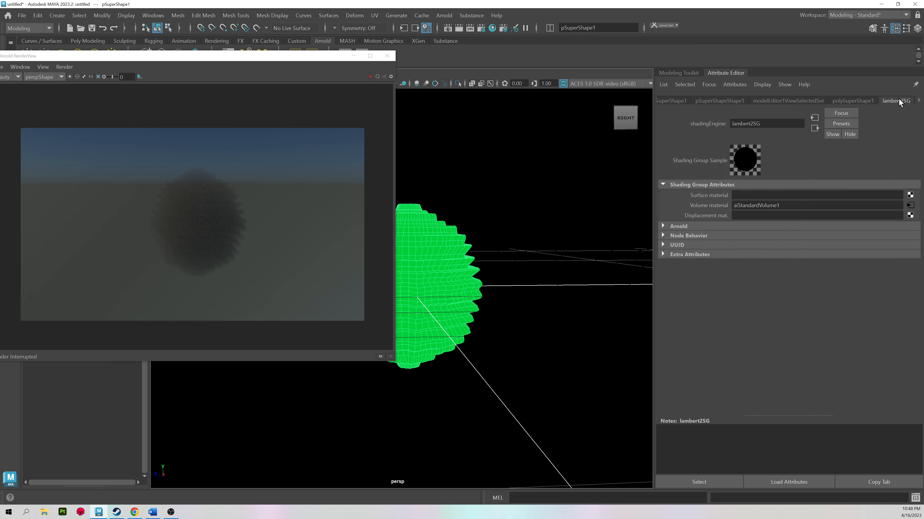
{"action": "left_click", "coordinate": [910, 205]}
{"action": "scroll", "coordinate": [742, 276], "scroll_direction": "up", "scroll_amount": 3}
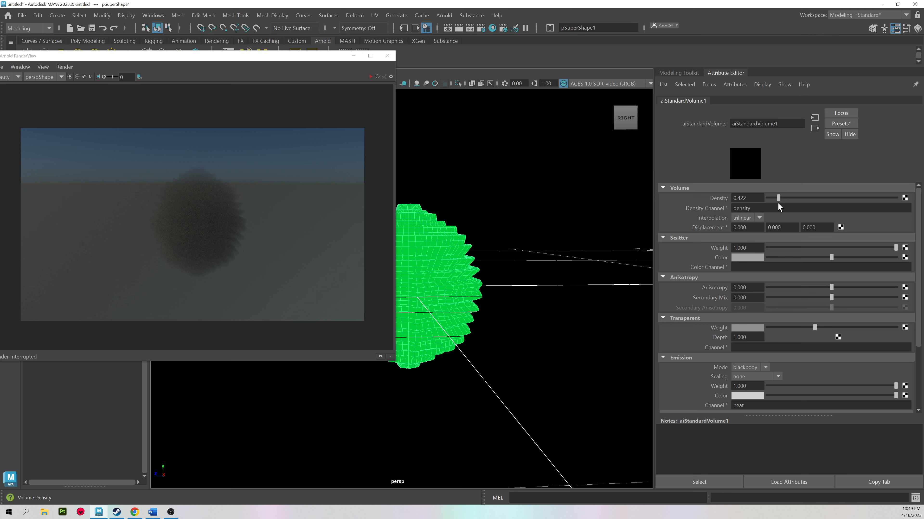
{"action": "left_click", "coordinate": [371, 76]}
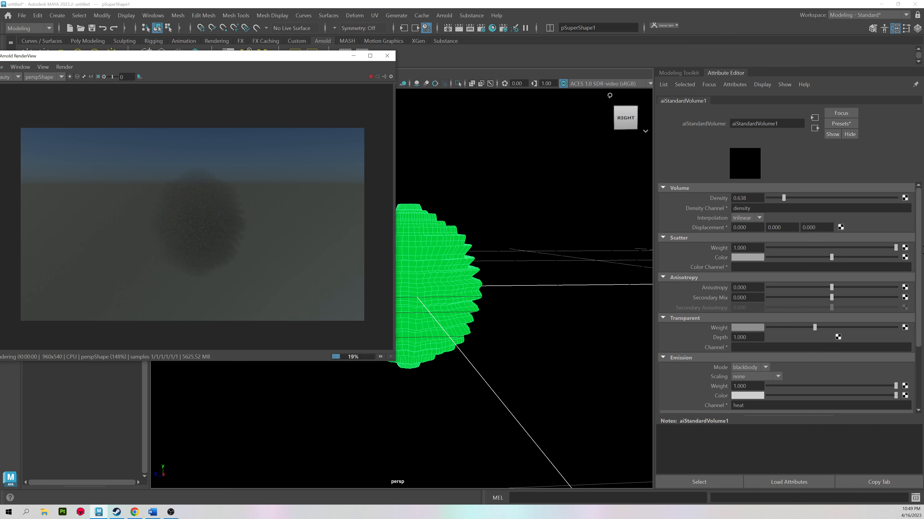
{"action": "left_click_drag", "start_coordinate": [783, 198], "coordinate": [791, 199]}
{"action": "left_click_drag", "start_coordinate": [832, 197], "coordinate": [816, 198]}
{"action": "right_click_drag", "start_coordinate": [472, 253], "coordinate": [584, 284], "text": "alt"}
{"action": "left_click_drag", "start_coordinate": [584, 283], "coordinate": [520, 275], "text": "alt"}
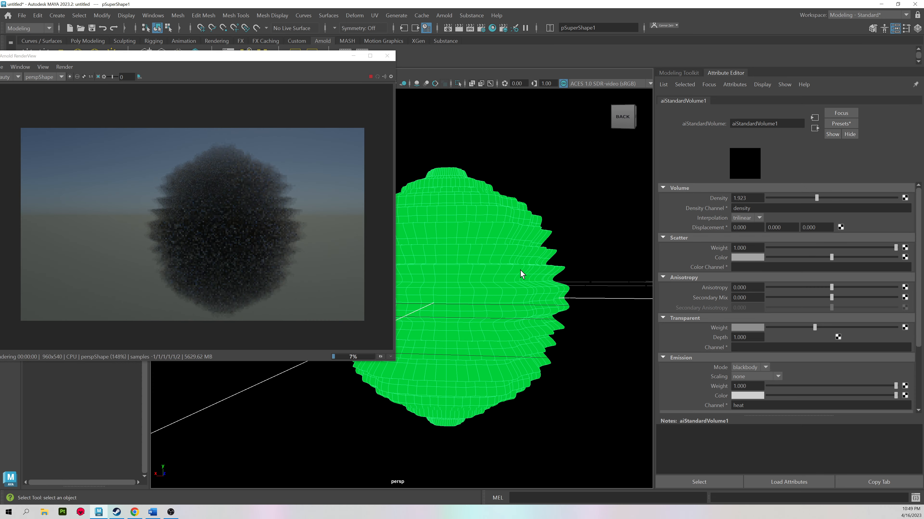
{"action": "right_click_drag", "start_coordinate": [519, 275], "coordinate": [447, 272], "text": "alt"}
{"action": "middle_click_drag", "start_coordinate": [447, 272], "coordinate": [433, 284], "text": "alt"}
{"action": "right_click_drag", "start_coordinate": [433, 284], "coordinate": [481, 289], "text": "alt"}
{"action": "left_click_drag", "start_coordinate": [481, 290], "coordinate": [521, 295], "text": "alt"}
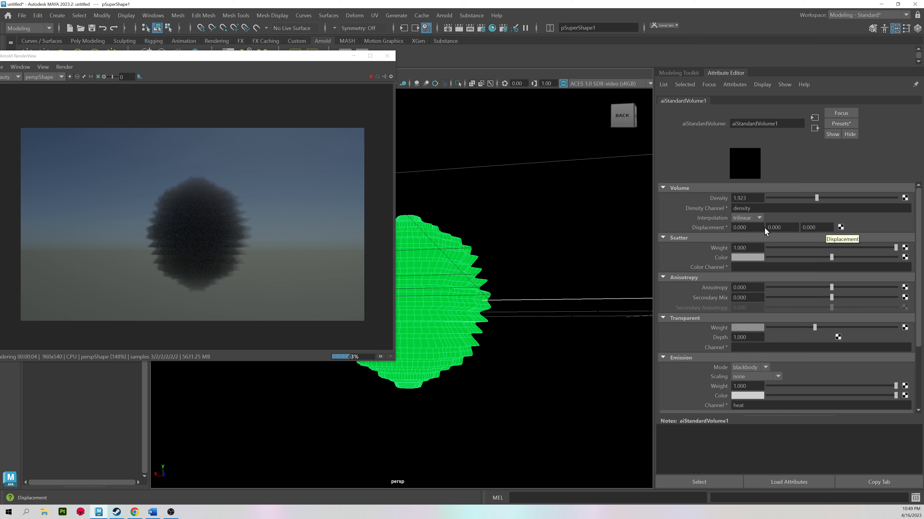
Connect a new Arnold aiNoise texture to the Displacement attribute of aiStandardVolume1.
{"action": "left_click", "coordinate": [751, 228]}
{"action": "left_click", "coordinate": [785, 227]}
{"action": "left_click", "coordinate": [812, 228]}
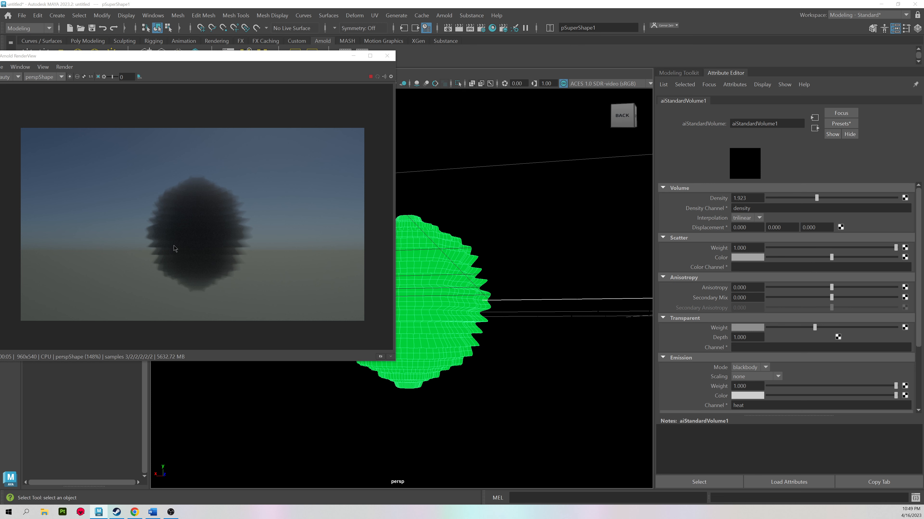
{"action": "left_click", "coordinate": [566, 86]}
{"action": "type", "text": "cloud"}
{"action": "type", "text": "noise"}
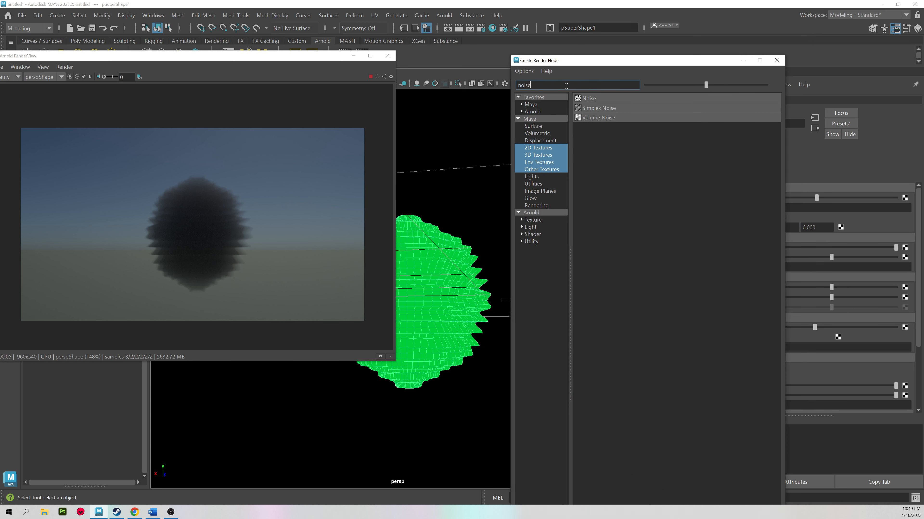
{"action": "left_click", "coordinate": [537, 212]}
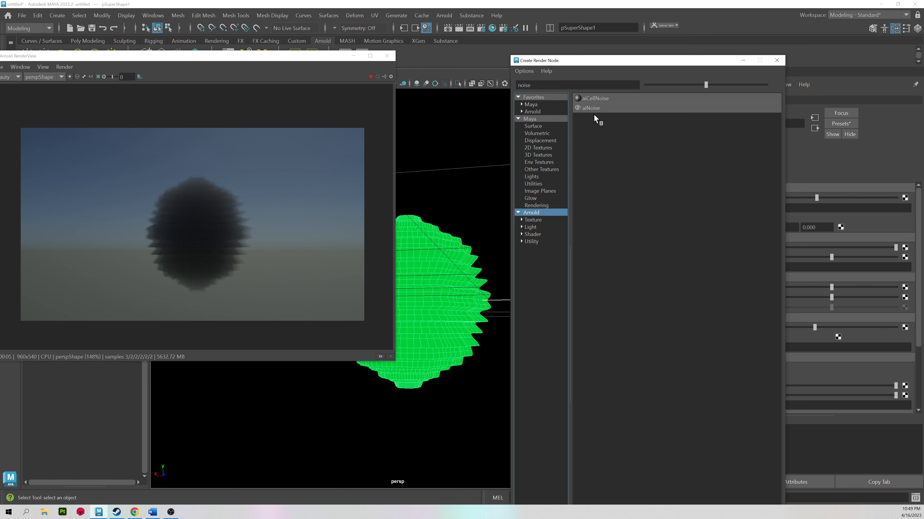
{"action": "left_click", "coordinate": [589, 108]}
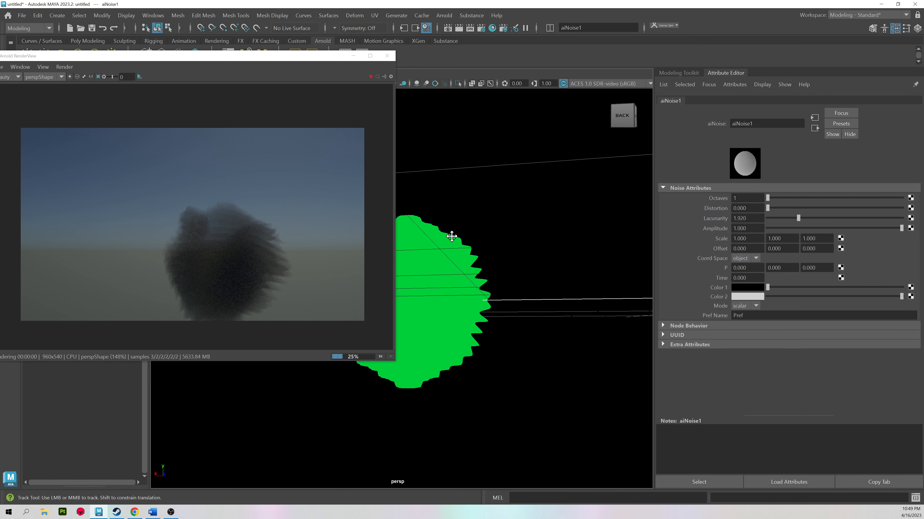
{"action": "left_click_drag", "start_coordinate": [488, 219], "coordinate": [522, 218], "text": "alt"}
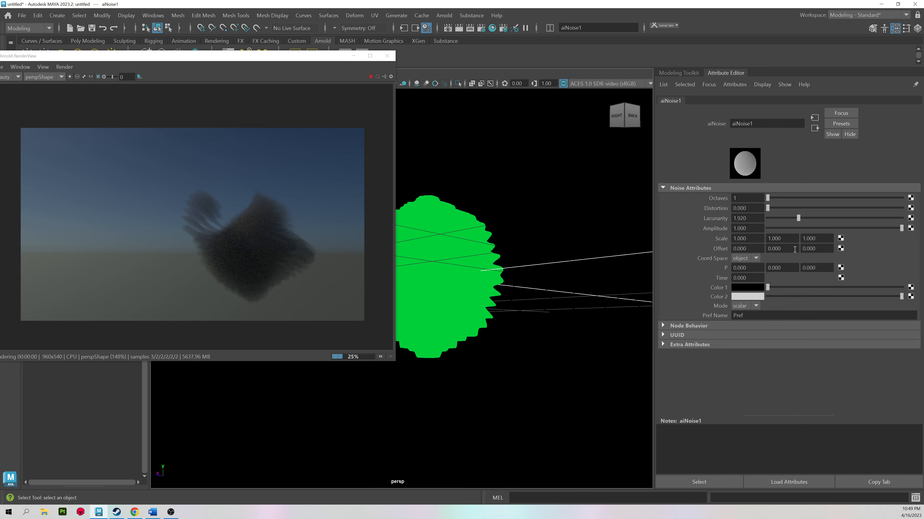
Set aiNoise1 to 3 octaves, distortion about 2.496, lacunarity about 1.926 and amplitude about 0.517.
{"action": "left_click_drag", "start_coordinate": [766, 199], "coordinate": [801, 212]}
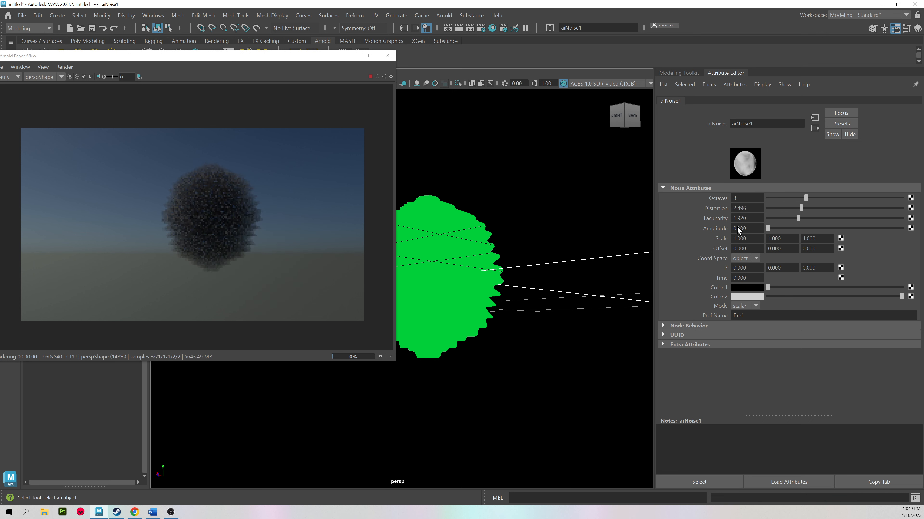
{"action": "mouse_move", "coordinate": [782, 232]}
{"action": "left_mouse_down"}
{"action": "mouse_move", "coordinate": [812, 231]}
{"action": "mouse_move", "coordinate": [772, 232]}
{"action": "left_mouse_up"}
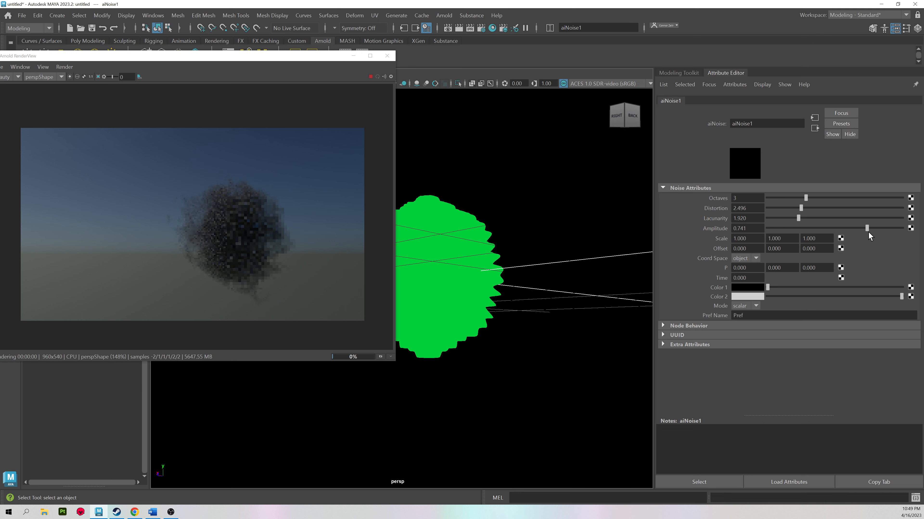
{"action": "left_click_drag", "start_coordinate": [867, 228], "coordinate": [836, 228]}
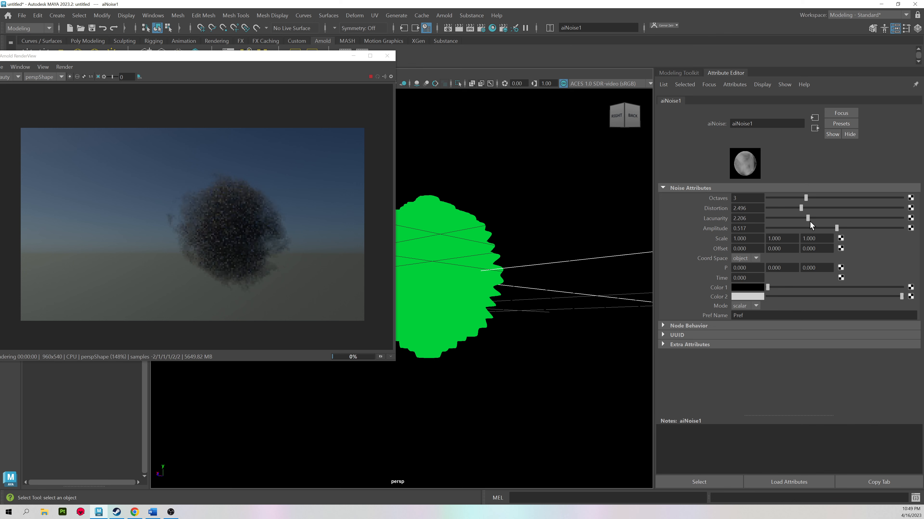
{"action": "left_click", "coordinate": [799, 217]}
{"action": "left_click_drag", "start_coordinate": [495, 251], "coordinate": [391, 246], "text": "alt"}
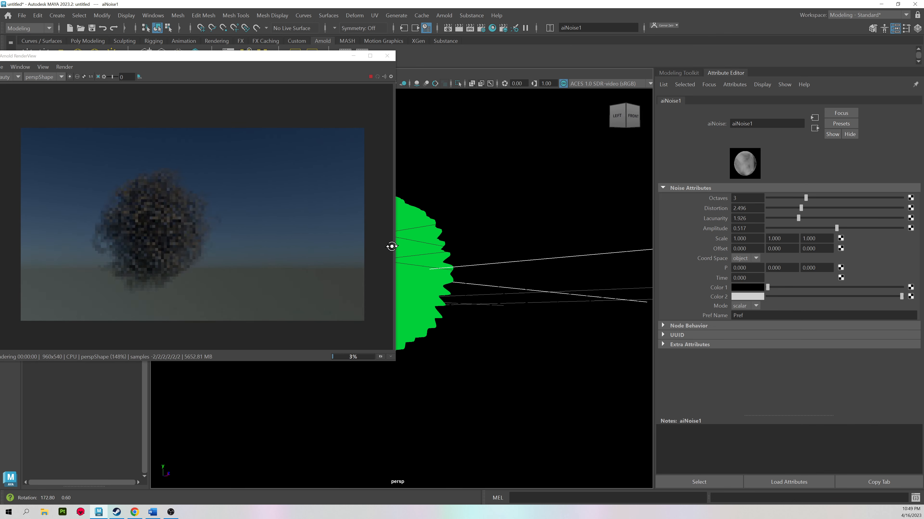
{"action": "scroll", "coordinate": [583, 262], "scroll_direction": "up", "scroll_amount": 4}
{"action": "left_click_drag", "start_coordinate": [561, 260], "coordinate": [508, 249], "text": "alt"}
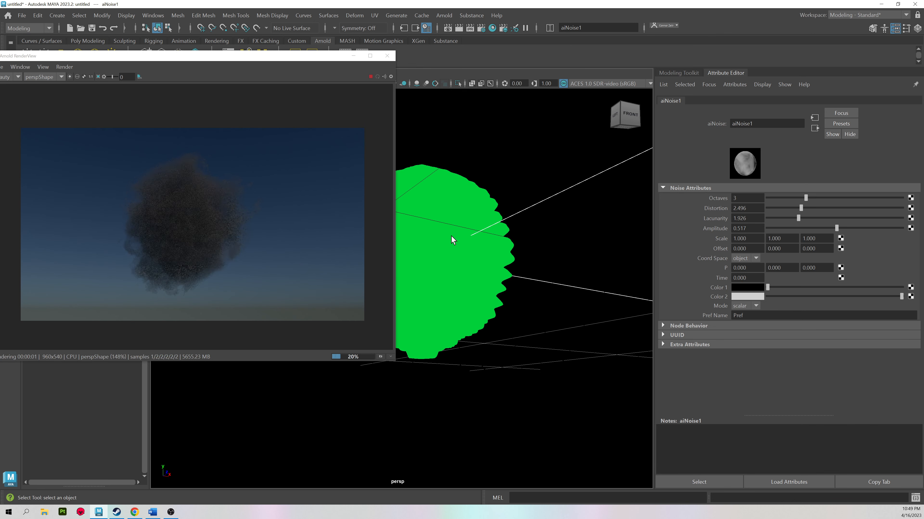
{"action": "left_click_drag", "start_coordinate": [522, 232], "coordinate": [540, 237], "text": "alt"}
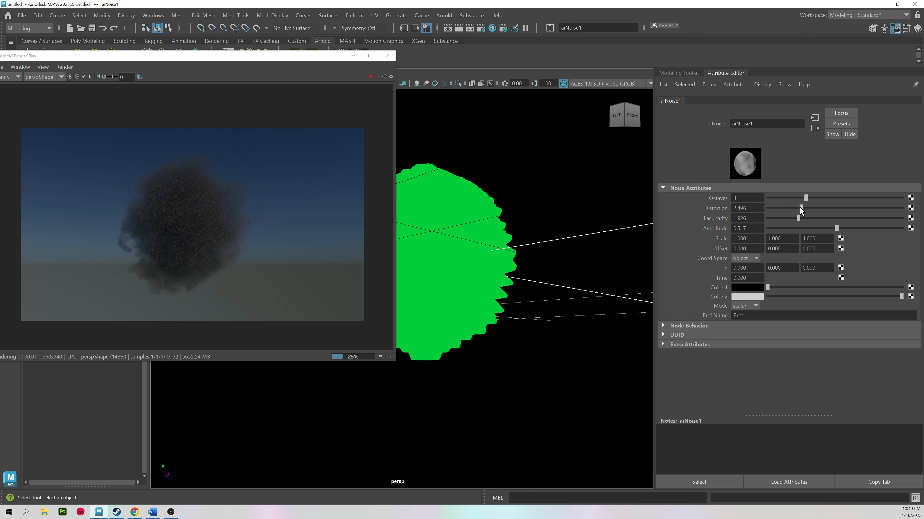
Set aiNoise1's distortion to about 2.370, check the rendered cloud, and move the render window out of the way.
{"action": "left_click_drag", "start_coordinate": [800, 207], "coordinate": [789, 208]}
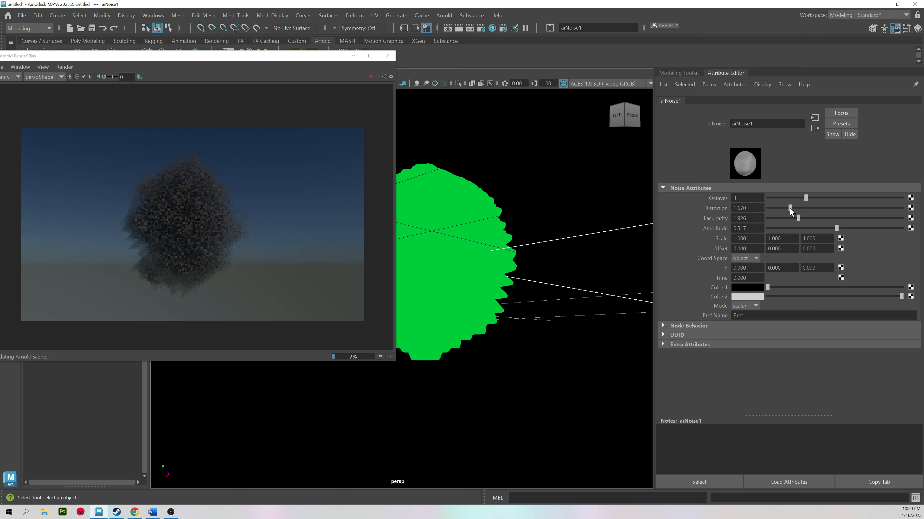
{"action": "right_click", "coordinate": [715, 210]}
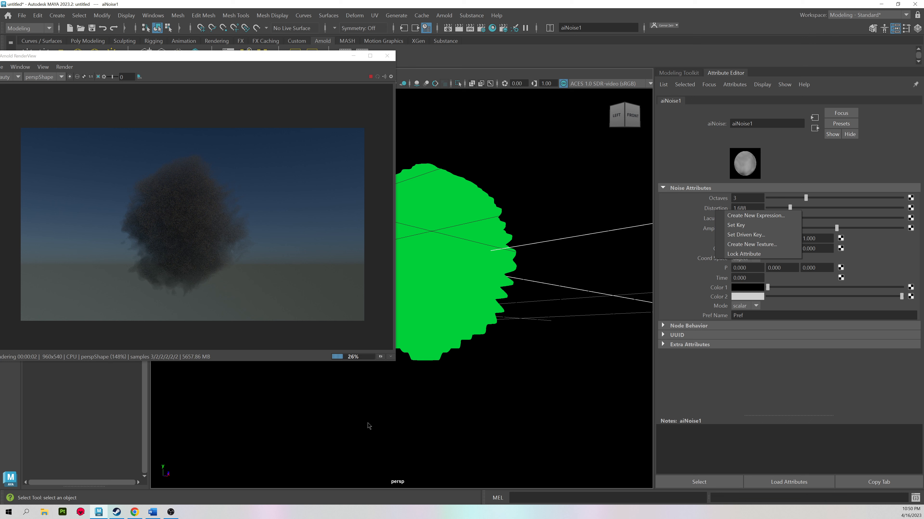
{"action": "left_click", "coordinate": [741, 382]}
{"action": "mouse_move", "coordinate": [791, 209]}
{"action": "left_mouse_down"}
{"action": "mouse_move", "coordinate": [895, 218]}
{"action": "mouse_move", "coordinate": [799, 209]}
{"action": "left_mouse_up"}
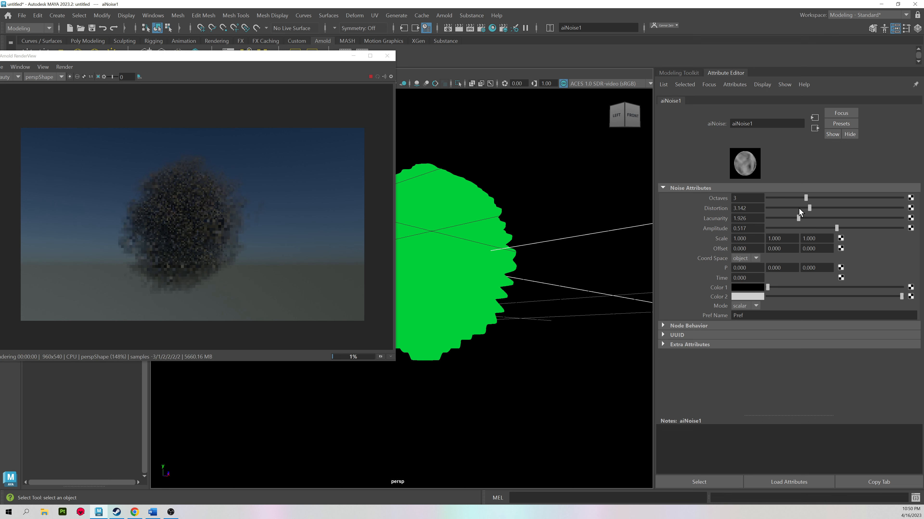
{"action": "mouse_move", "coordinate": [523, 255]}
{"action": "left_mouse_down", "text": "alt"}
{"action": "mouse_move", "coordinate": [587, 257]}
{"action": "mouse_move", "coordinate": [540, 262]}
{"action": "left_mouse_up", "text": "alt"}
{"action": "left_click_drag", "start_coordinate": [490, 230], "coordinate": [527, 220], "text": "alt"}
{"action": "left_click_drag", "start_coordinate": [334, 58], "coordinate": [0, 397]}
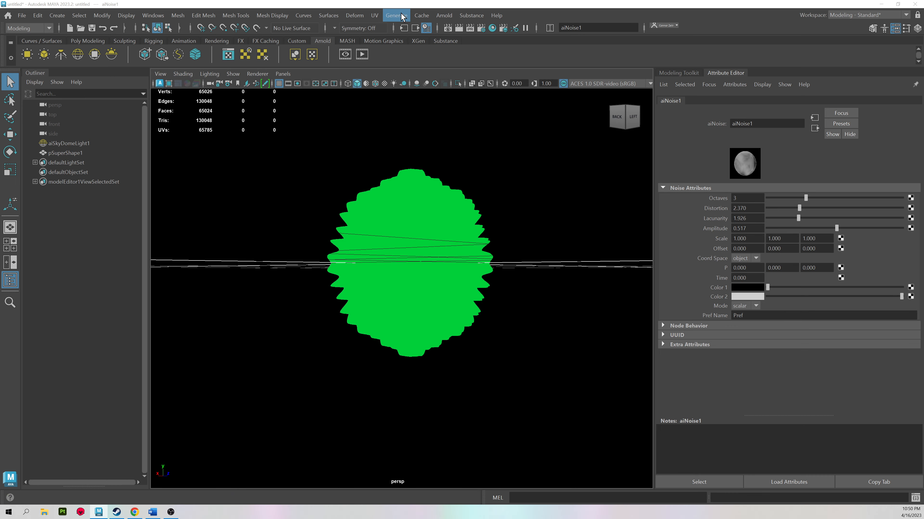
Try adding a spot light, expand its Arnold attributes and check the cloud in the Arnold render.
{"action": "left_click", "coordinate": [57, 15]}
{"action": "mouse_move", "coordinate": [89, 85]}
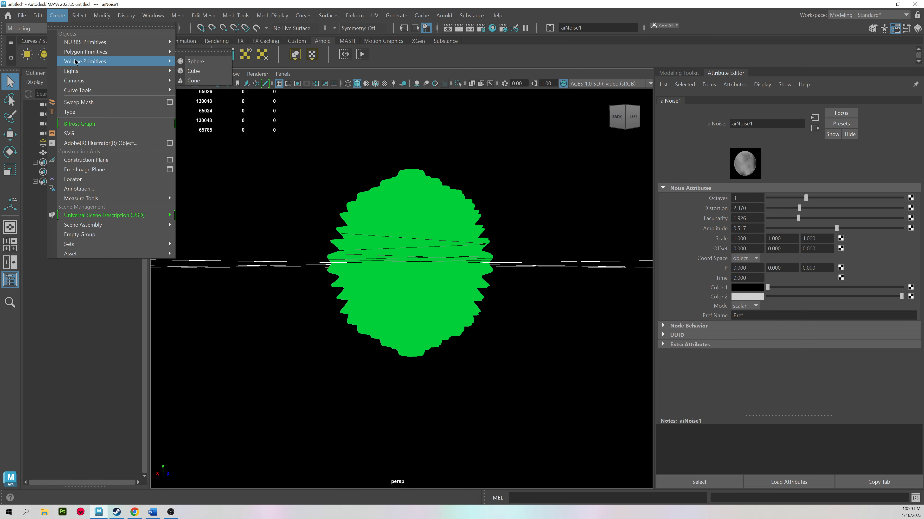
{"action": "mouse_move", "coordinate": [153, 71]}
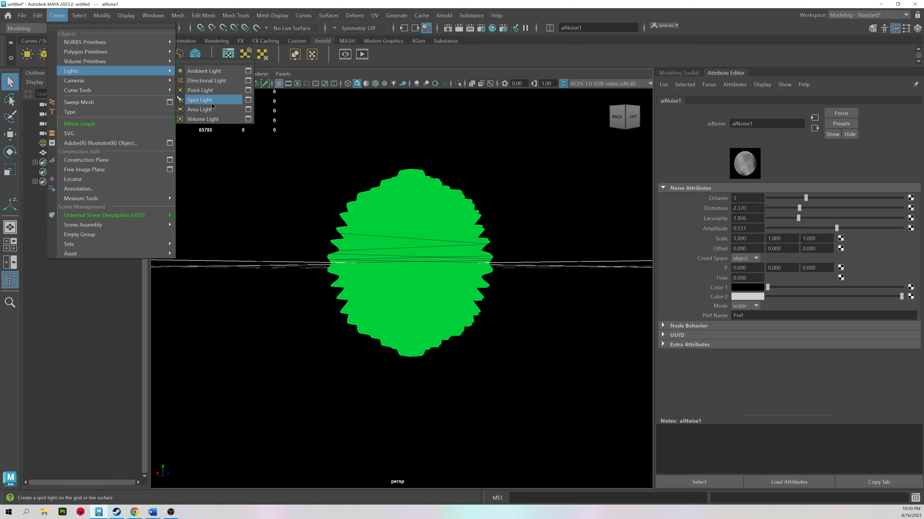
{"action": "left_click", "coordinate": [199, 100]}
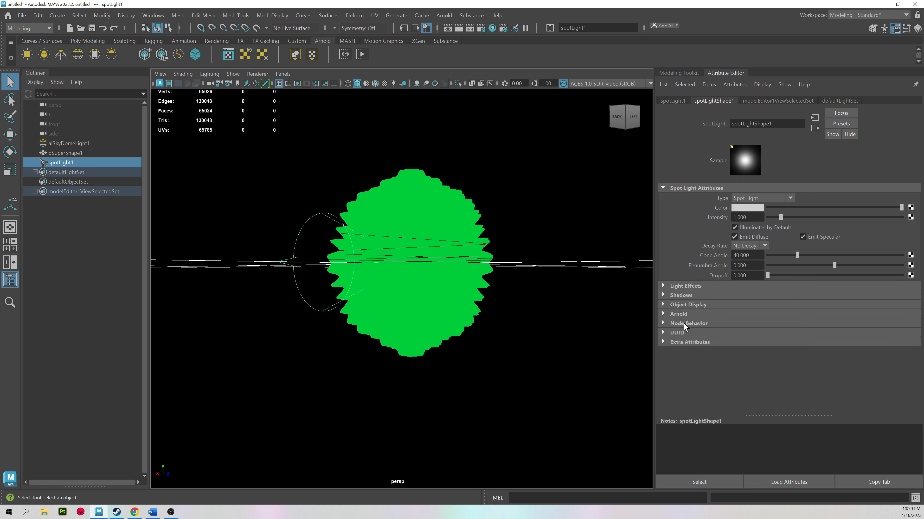
{"action": "left_click", "coordinate": [680, 313]}
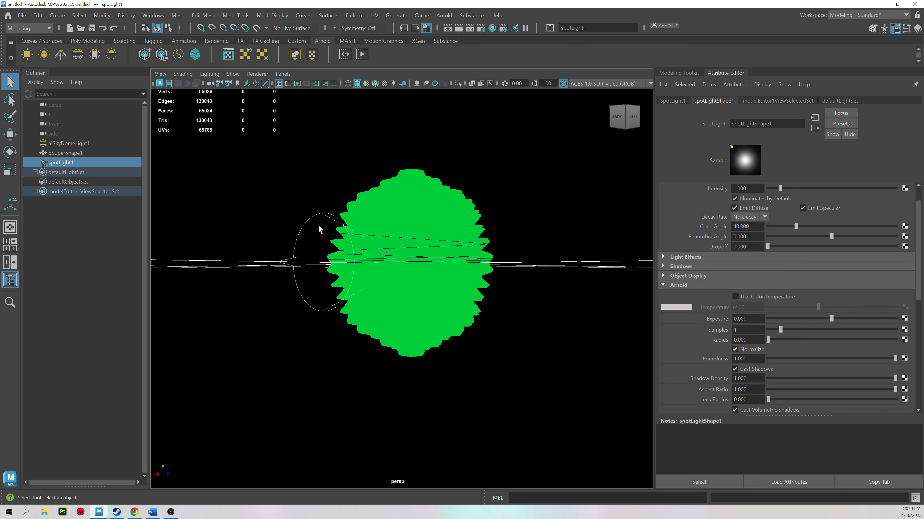
{"action": "left_click_drag", "start_coordinate": [319, 229], "coordinate": [323, 228], "text": "alt"}
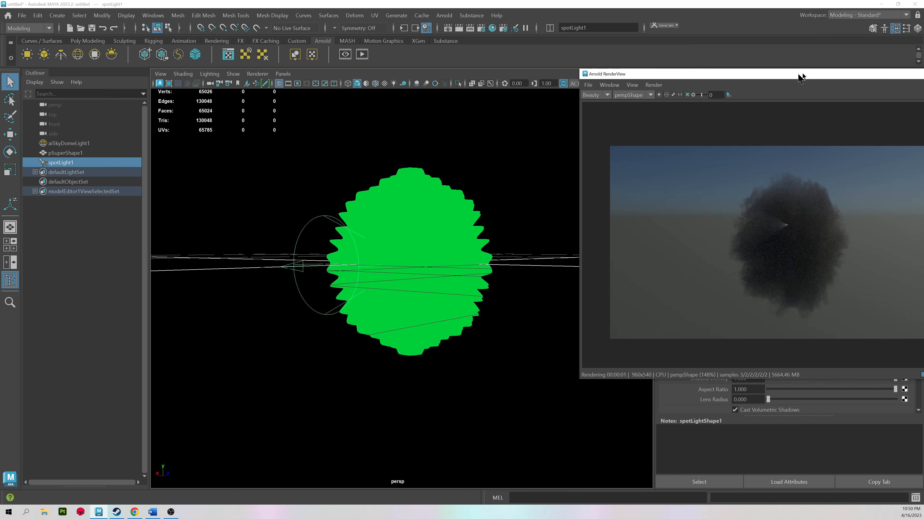
{"action": "left_click_drag", "start_coordinate": [791, 77], "coordinate": [766, 77]}
{"action": "right_click_drag", "start_coordinate": [498, 211], "coordinate": [508, 207], "text": "alt"}
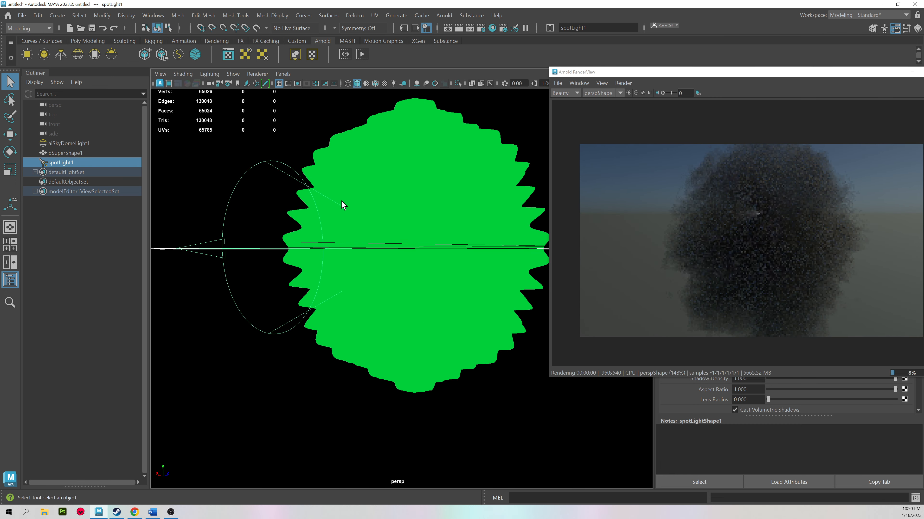
Try rotating the spot light around the cloud, and delete the light.
{"action": "key", "text": "e"}
{"action": "left_click_drag", "start_coordinate": [267, 238], "coordinate": [441, 240]}
{"action": "key", "text": "Delete"}
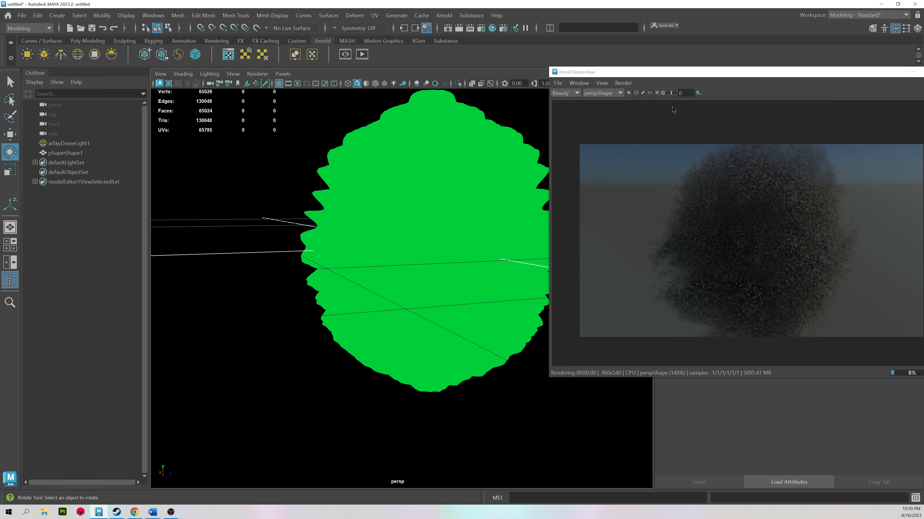
{"action": "left_click_drag", "start_coordinate": [726, 74], "coordinate": [923, 74]}
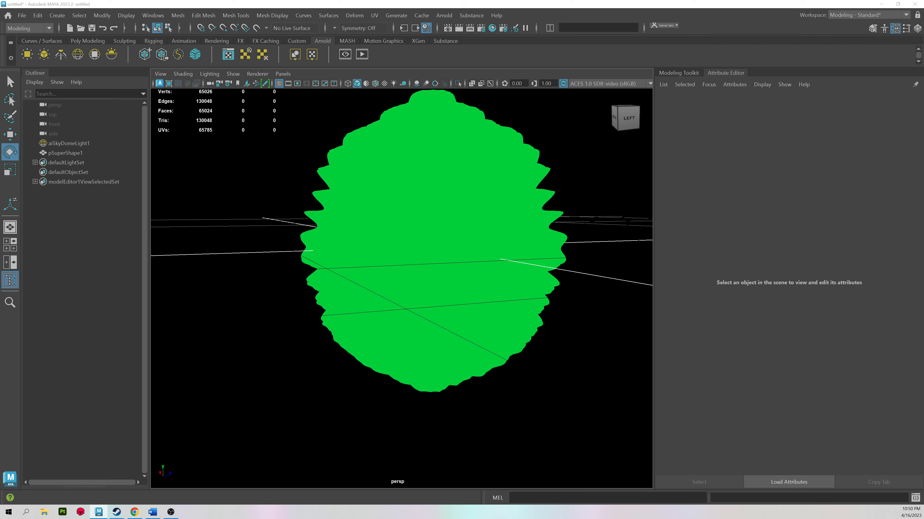
{"action": "left_click_drag", "start_coordinate": [403, 186], "coordinate": [351, 198], "text": "alt"}
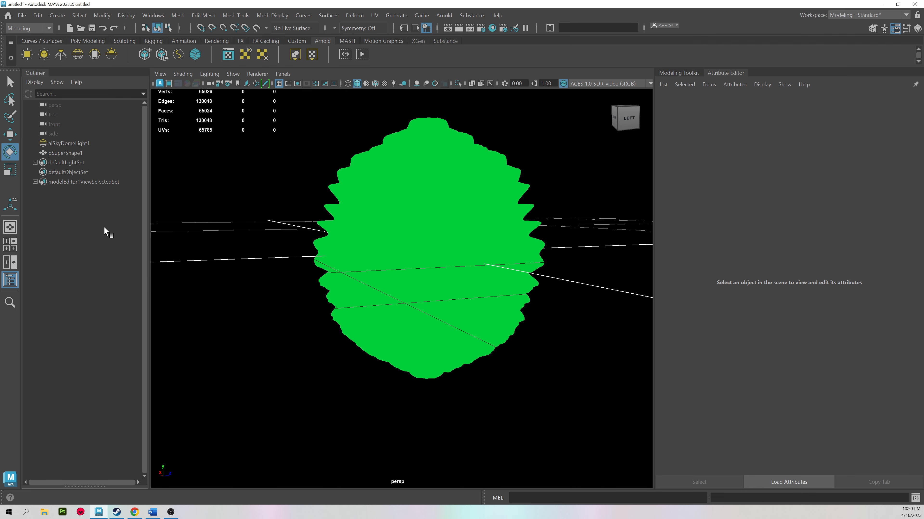
Try adding an ambient light to the scene, and delete it.
{"action": "left_click", "coordinate": [57, 15]}
{"action": "mouse_move", "coordinate": [141, 71]}
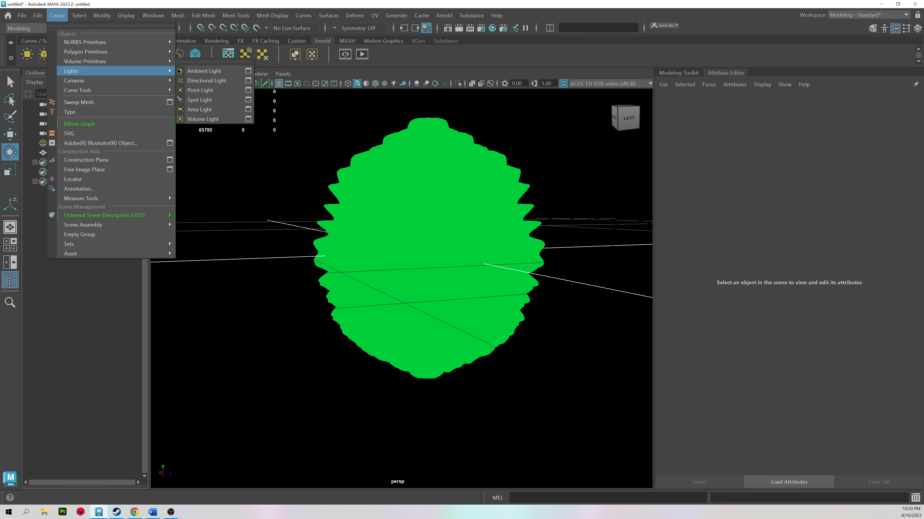
{"action": "left_click", "coordinate": [204, 71]}
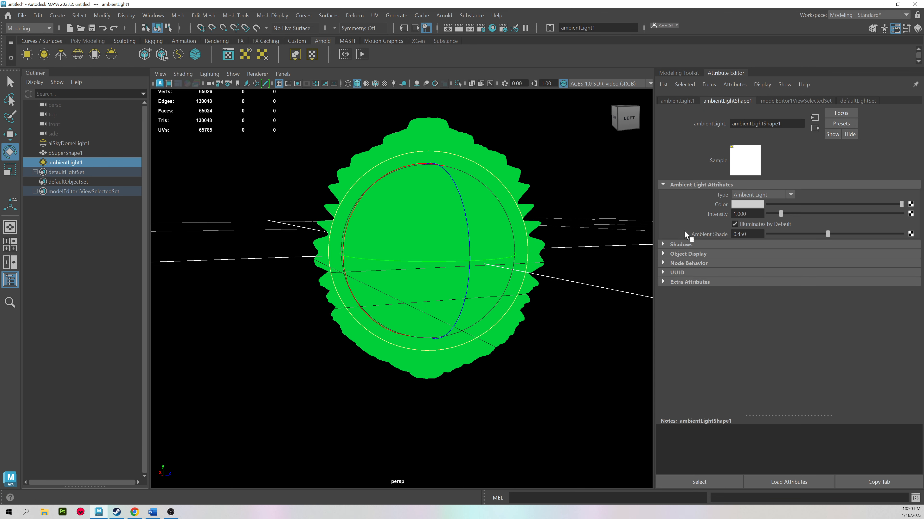
{"action": "key", "text": "Delete"}
Create a polygon sphere inside the cloud shape, scale it, and raise it about 0.054 units along Y.
{"action": "left_click_drag", "start_coordinate": [356, 239], "coordinate": [394, 235], "text": "alt"}
{"action": "right_click_drag", "start_coordinate": [225, 172], "coordinate": [295, 155], "text": "shift"}
{"action": "key", "text": "r"}
{"action": "middle_click_drag", "start_coordinate": [442, 251], "coordinate": [378, 260]}
{"action": "key", "text": "4"}
{"action": "key", "text": "w"}
{"action": "left_click_drag", "start_coordinate": [429, 224], "coordinate": [432, 221]}
{"action": "key", "text": "6"}
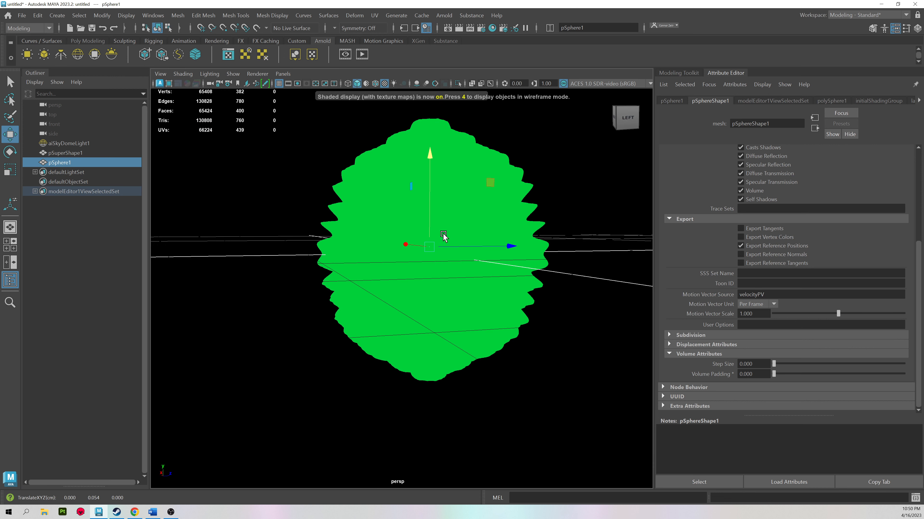
Convert the sphere inside the cloud into an Arnold mesh light and reposition it within the cloud in the live render.
{"action": "left_click", "coordinate": [444, 16]}
{"action": "mouse_move", "coordinate": [472, 66]}
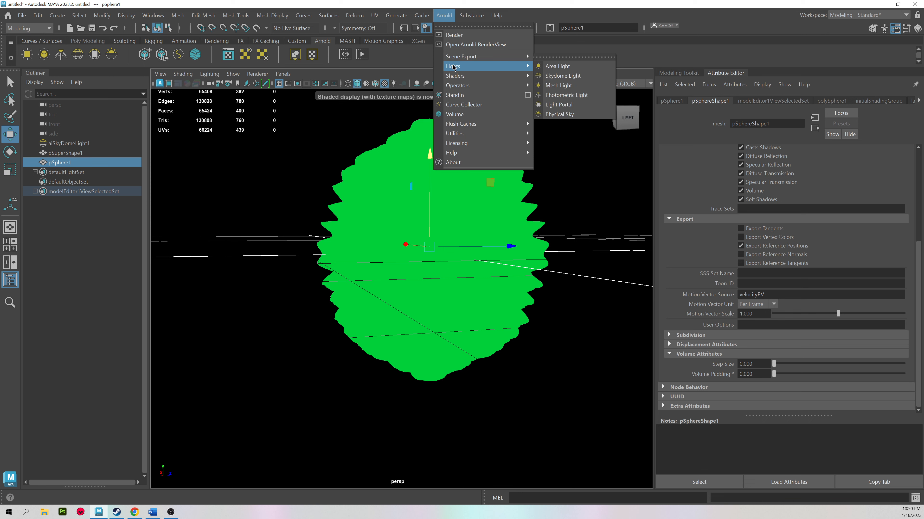
{"action": "left_click", "coordinate": [563, 85]}
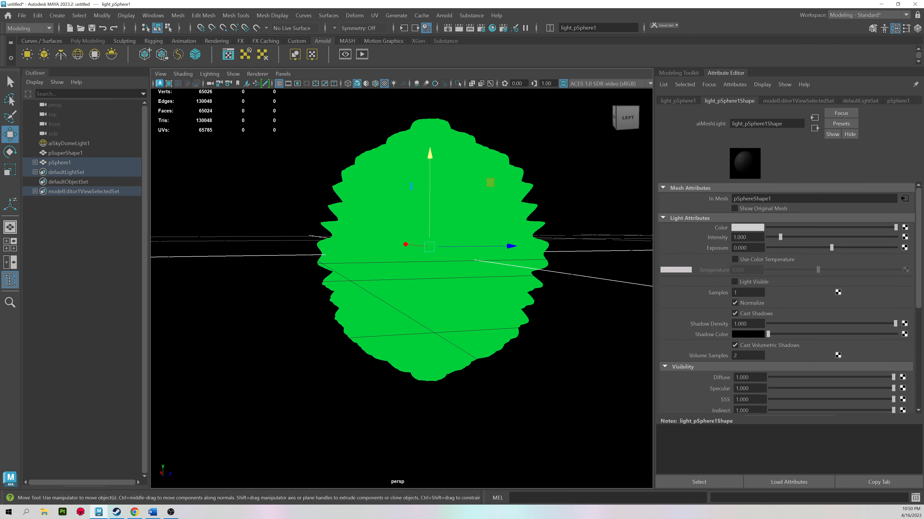
{"action": "left_click_drag", "start_coordinate": [295, 87], "coordinate": [267, 42]}
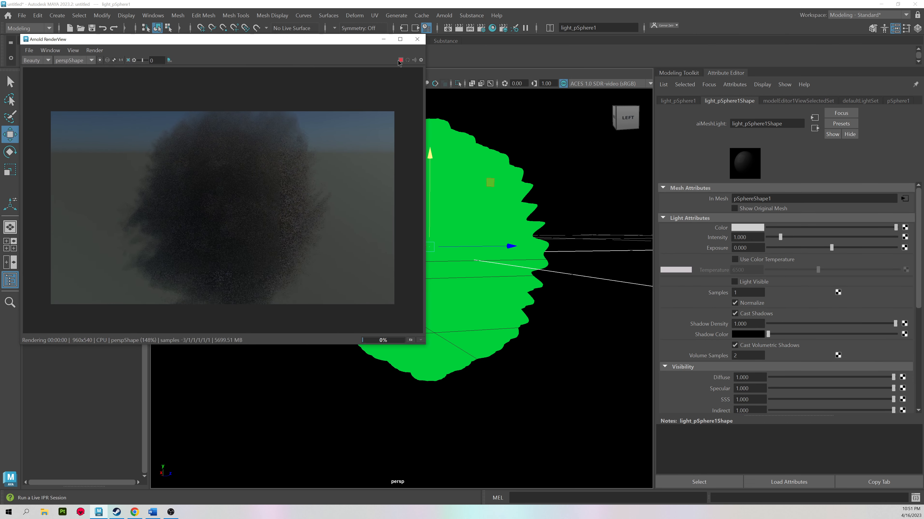
{"action": "left_click_drag", "start_coordinate": [438, 154], "coordinate": [502, 217], "text": "alt"}
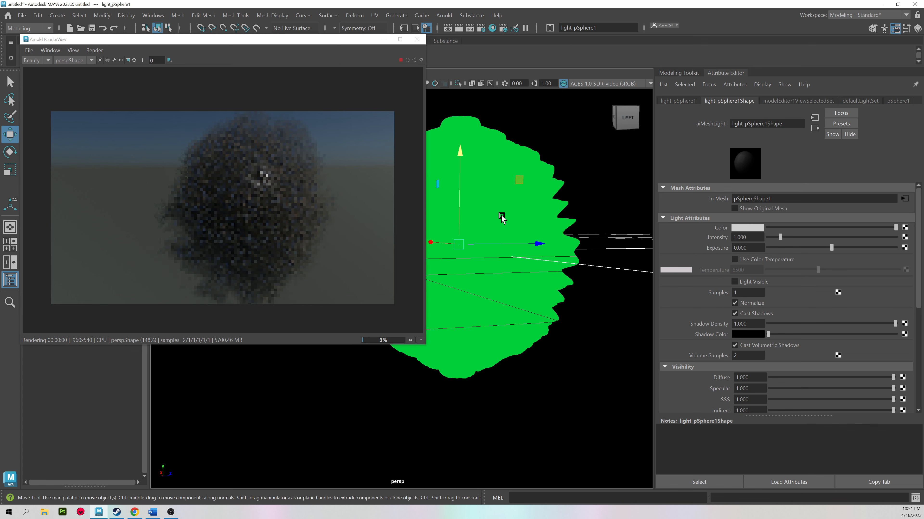
{"action": "left_click_drag", "start_coordinate": [460, 245], "coordinate": [569, 255]}
{"action": "left_click_drag", "start_coordinate": [472, 262], "coordinate": [498, 251]}
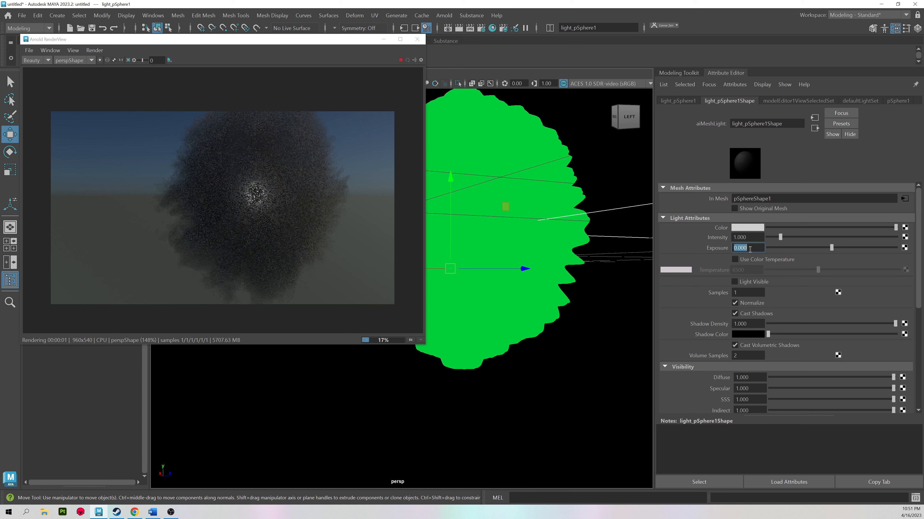
Set the mesh light's exposure to 2 and its color to magenta.
{"action": "type", "text": "3"}
{"action": "key", "text": "Return"}
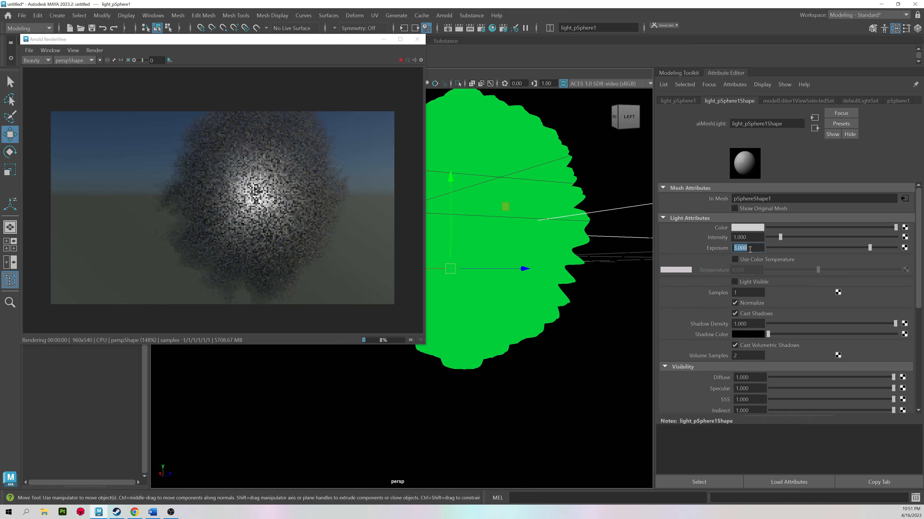
{"action": "type", "text": "2"}
{"action": "key", "text": "Return"}
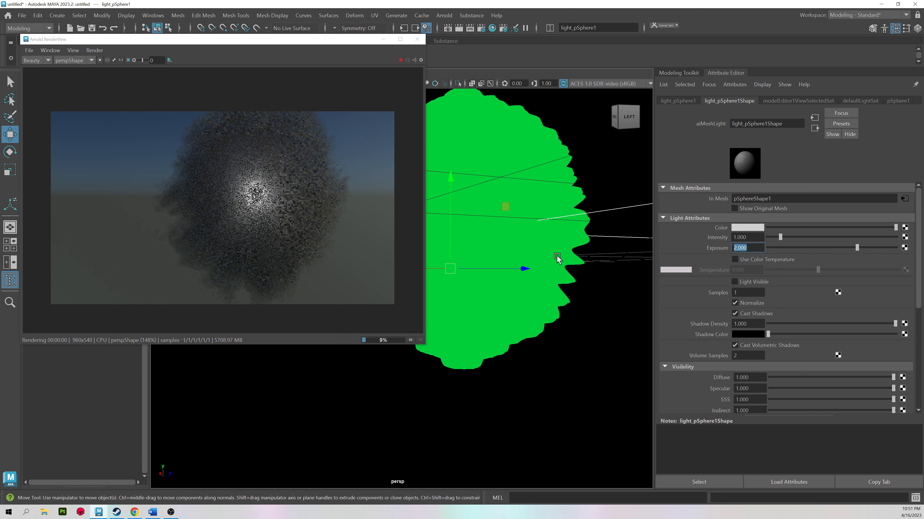
{"action": "left_click", "coordinate": [750, 233]}
{"action": "left_click", "coordinate": [766, 205]}
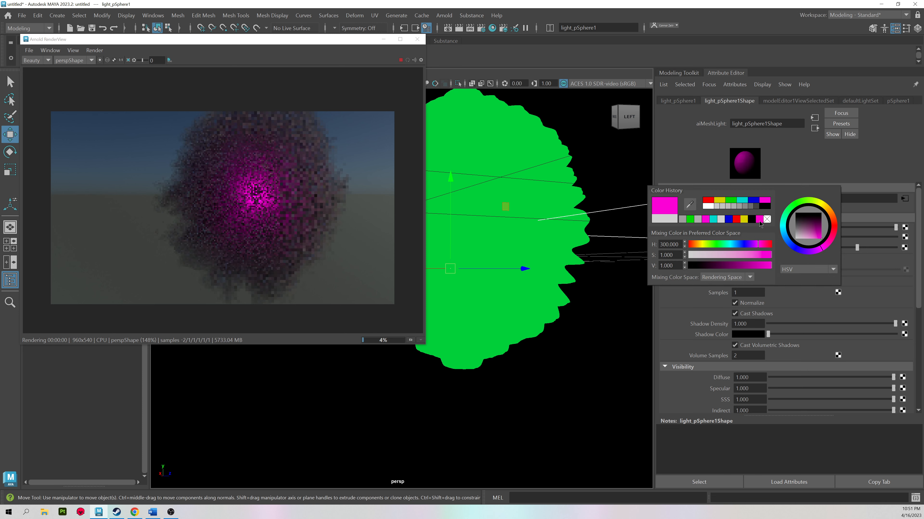
Expand pSphere1 to show its child mesh light, keep the render in sight, and select the parent sphere.
{"action": "left_click_drag", "start_coordinate": [530, 244], "coordinate": [567, 277], "text": "alt"}
{"action": "left_click_drag", "start_coordinate": [237, 43], "coordinate": [328, 213]}
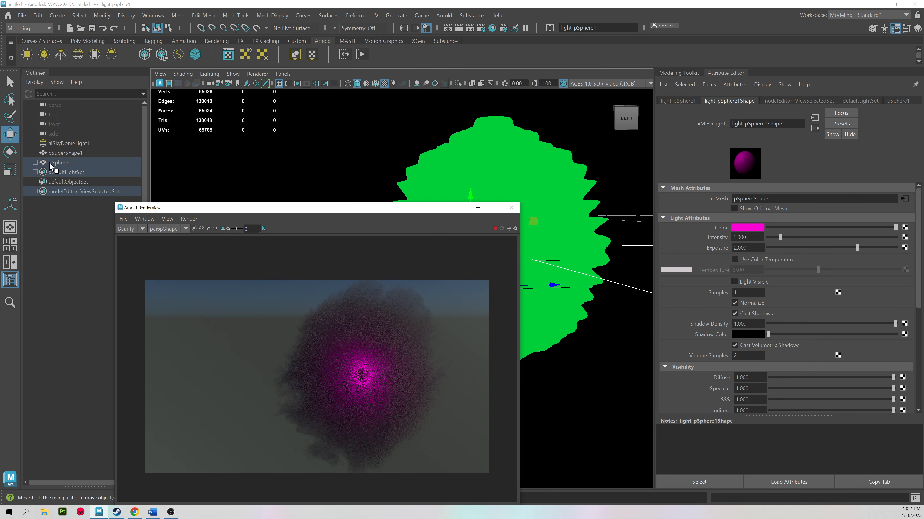
{"action": "left_click", "coordinate": [59, 164]}
{"action": "left_click_drag", "start_coordinate": [265, 210], "coordinate": [128, 251]}
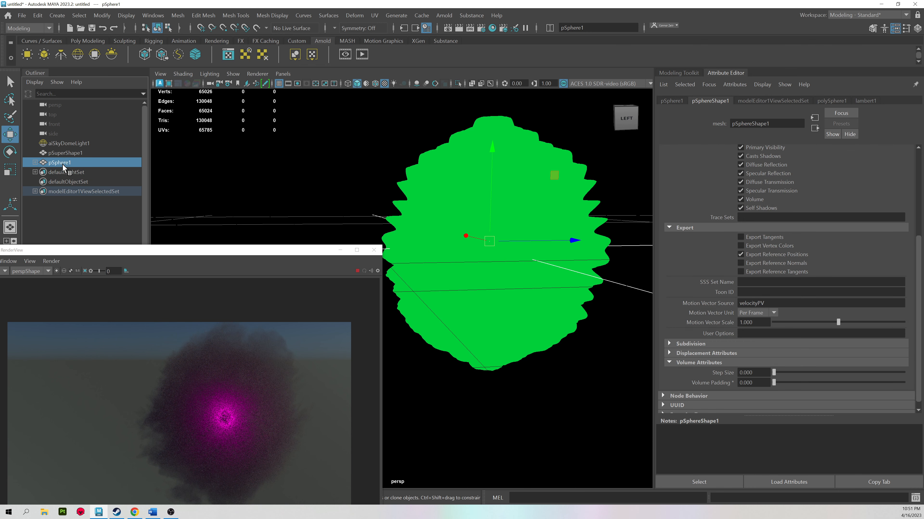
{"action": "left_click", "coordinate": [35, 162]}
{"action": "left_click", "coordinate": [76, 171]}
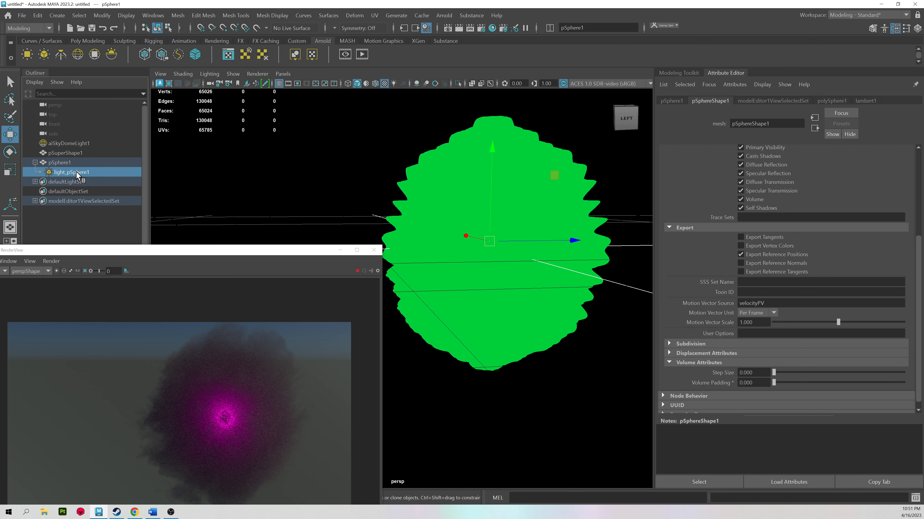
{"action": "left_click", "coordinate": [62, 163]}
Try scaling up the parent sphere of the mesh light.
{"action": "key", "text": "r"}
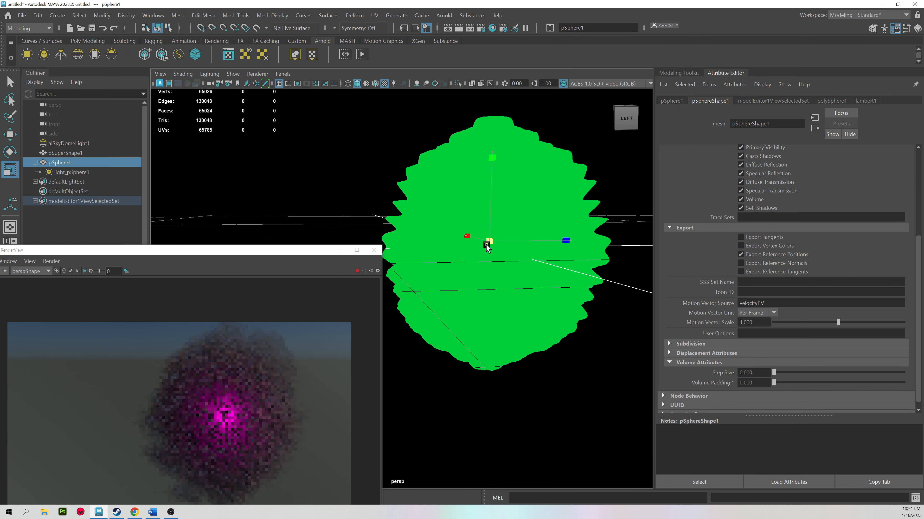
{"action": "left_click_drag", "start_coordinate": [478, 250], "coordinate": [613, 256]}
{"action": "key", "text": "ctrl+z"}
Switch to wireframe display, move the light sphere near the cloud's center, and enlarge it to about three times its size.
{"action": "left_click_drag", "start_coordinate": [515, 262], "coordinate": [496, 253], "text": "alt"}
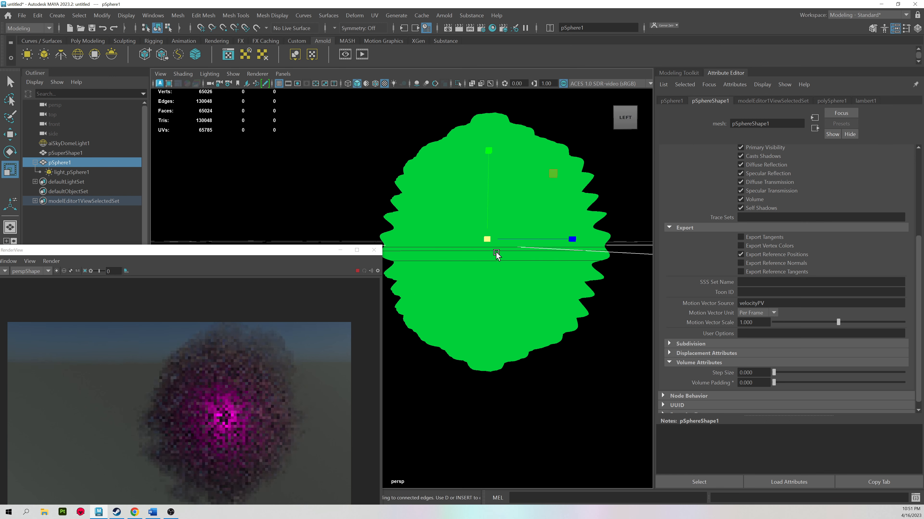
{"action": "key", "text": "4"}
{"action": "key", "text": "w"}
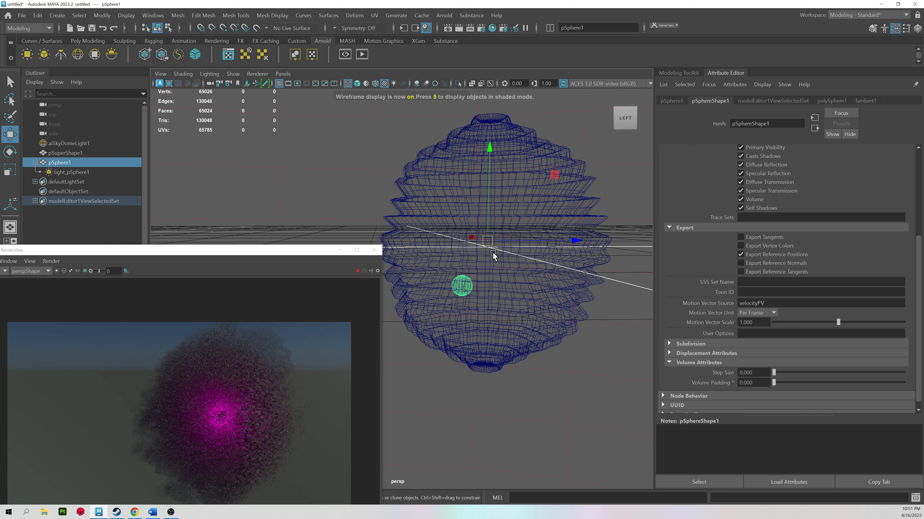
{"action": "left_click_drag", "start_coordinate": [462, 287], "coordinate": [563, 265]}
{"action": "key", "text": "r"}
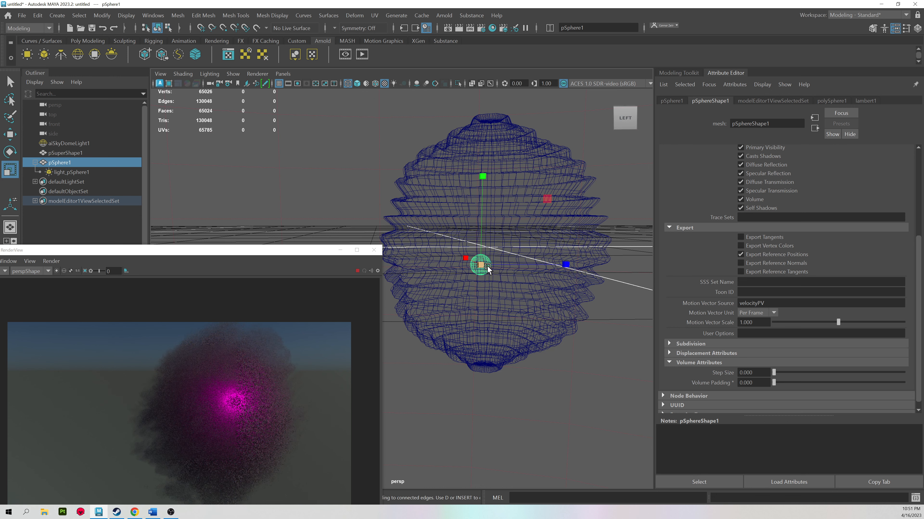
{"action": "mouse_move", "coordinate": [481, 264]}
{"action": "left_mouse_down"}
{"action": "mouse_move", "coordinate": [504, 263]}
{"action": "mouse_move", "coordinate": [481, 265]}
{"action": "left_mouse_up"}
{"action": "key", "text": "w"}
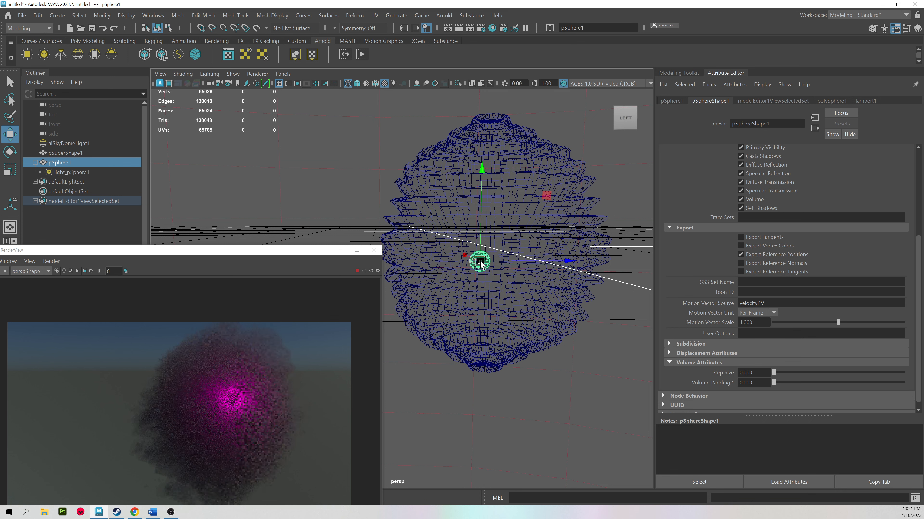
{"action": "key", "text": "r"}
{"action": "left_click_drag", "start_coordinate": [481, 267], "coordinate": [517, 262]}
Select light_pSphere1 and turn on Light Visible for the mesh light.
{"action": "left_click", "coordinate": [71, 172]}
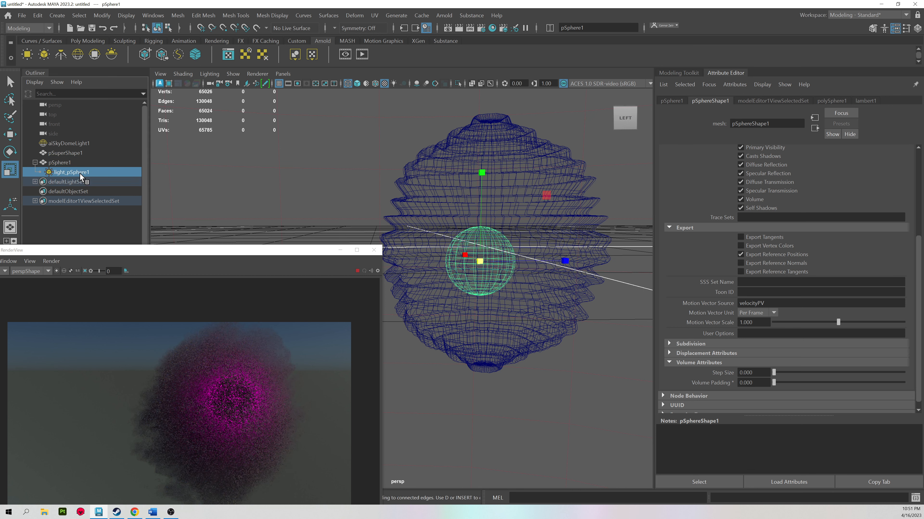
{"action": "left_click_drag", "start_coordinate": [171, 254], "coordinate": [214, 112]}
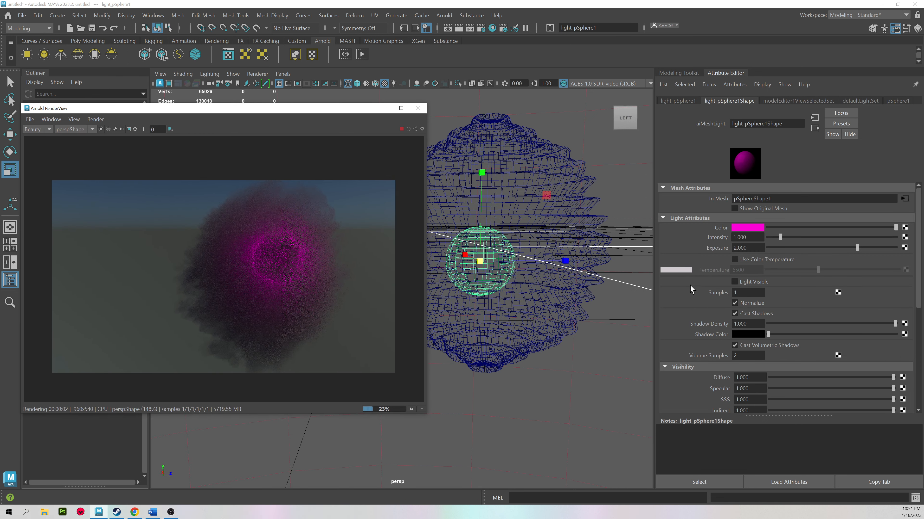
{"action": "left_click", "coordinate": [743, 283]}
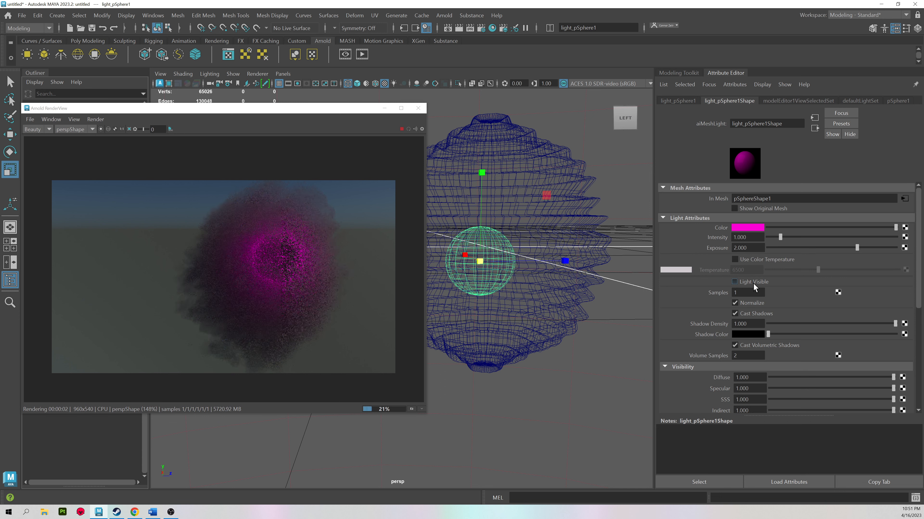
{"action": "left_click", "coordinate": [753, 284]}
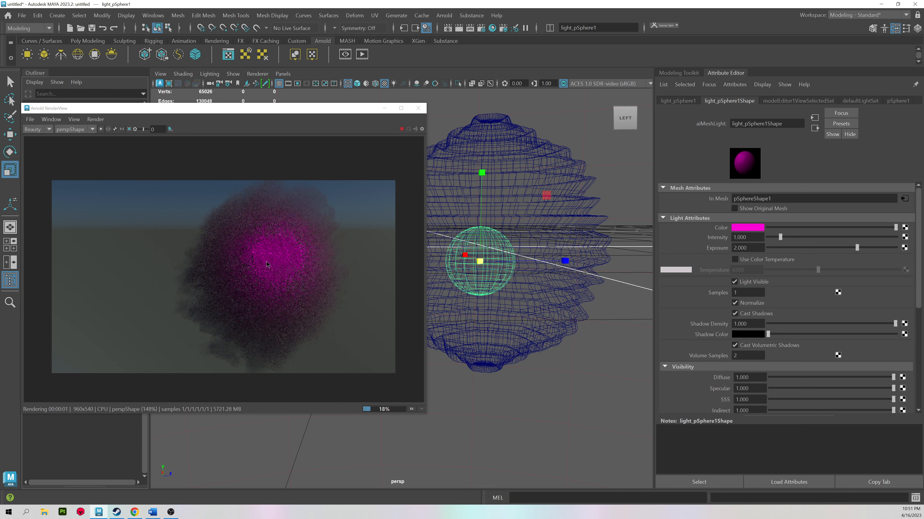
Try the mesh light's Volume visibility at 0, restore it to 1, and try a lower Diffuse visibility.
{"action": "scroll", "coordinate": [754, 325], "scroll_direction": "down", "scroll_amount": 4}
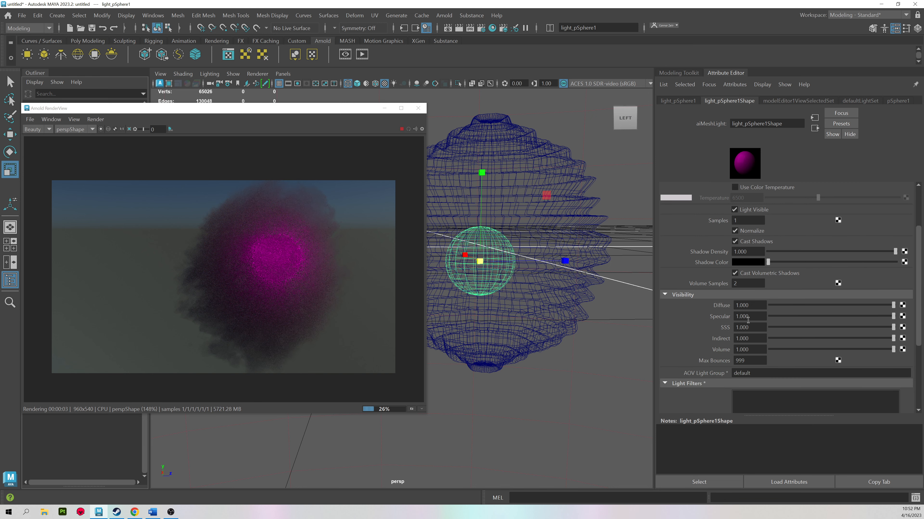
{"action": "left_click_drag", "start_coordinate": [892, 349], "coordinate": [849, 350]}
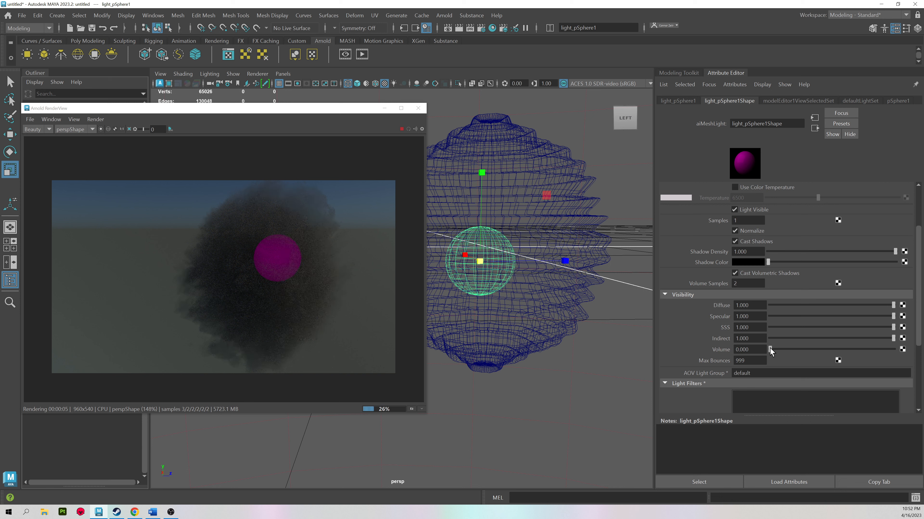
{"action": "left_click_drag", "start_coordinate": [770, 349], "coordinate": [895, 350]}
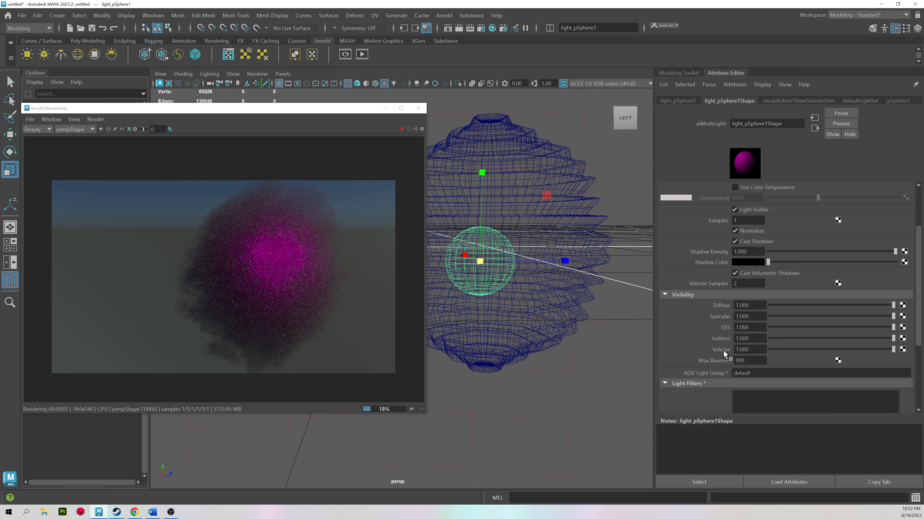
{"action": "left_click_drag", "start_coordinate": [512, 316], "coordinate": [538, 291], "text": "alt"}
{"action": "left_click", "coordinate": [781, 306]}
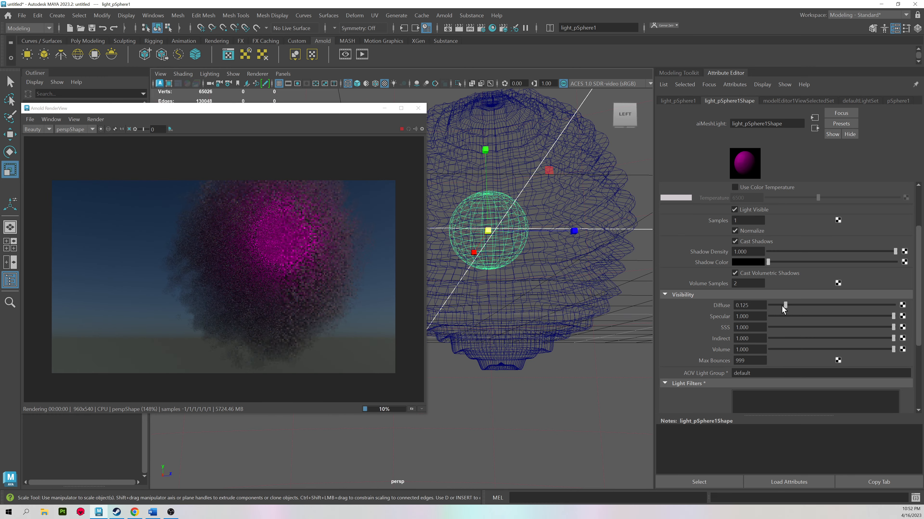
{"action": "left_click_drag", "start_coordinate": [782, 306], "coordinate": [744, 308]}
{"action": "key", "text": "ctrl+z"}
Scale the mesh light's parent sphere down to a very small size inside the cloud.
{"action": "left_click_drag", "start_coordinate": [536, 276], "coordinate": [519, 286], "text": "alt"}
{"action": "middle_click_drag", "start_coordinate": [519, 286], "coordinate": [512, 297], "text": "alt"}
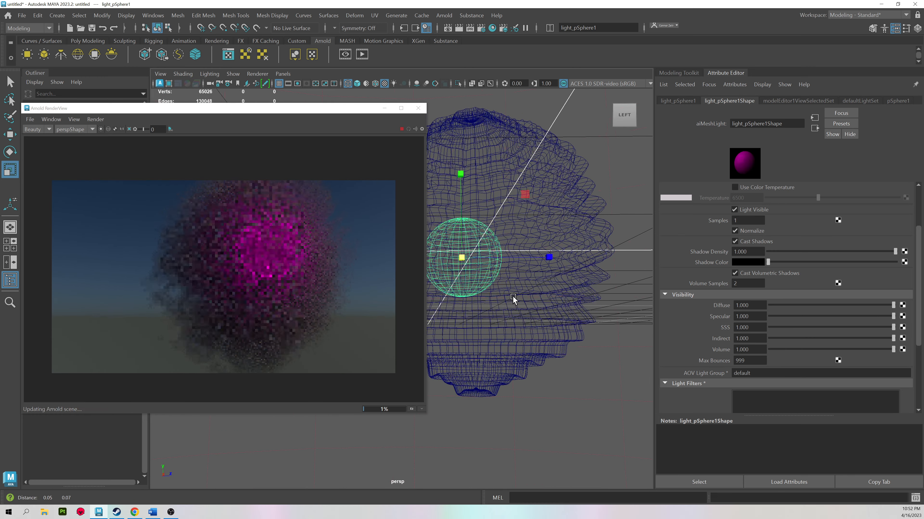
{"action": "left_click_drag", "start_coordinate": [512, 297], "coordinate": [447, 274], "text": "alt"}
{"action": "key", "text": "w"}
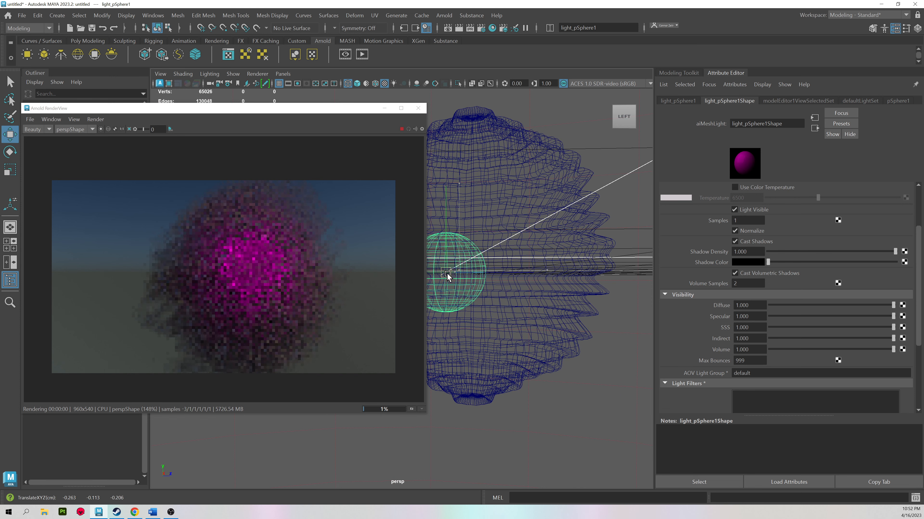
{"action": "left_click_drag", "start_coordinate": [316, 113], "coordinate": [278, 270]}
{"action": "left_click", "coordinate": [89, 162]}
{"action": "left_click_drag", "start_coordinate": [217, 269], "coordinate": [209, 122]}
{"action": "key", "text": "r"}
{"action": "left_click_drag", "start_coordinate": [459, 271], "coordinate": [412, 267]}
{"action": "mouse_move", "coordinate": [391, 267]}
{"action": "left_mouse_down"}
{"action": "mouse_move", "coordinate": [377, 269]}
{"action": "mouse_move", "coordinate": [383, 261]}
{"action": "left_mouse_up"}
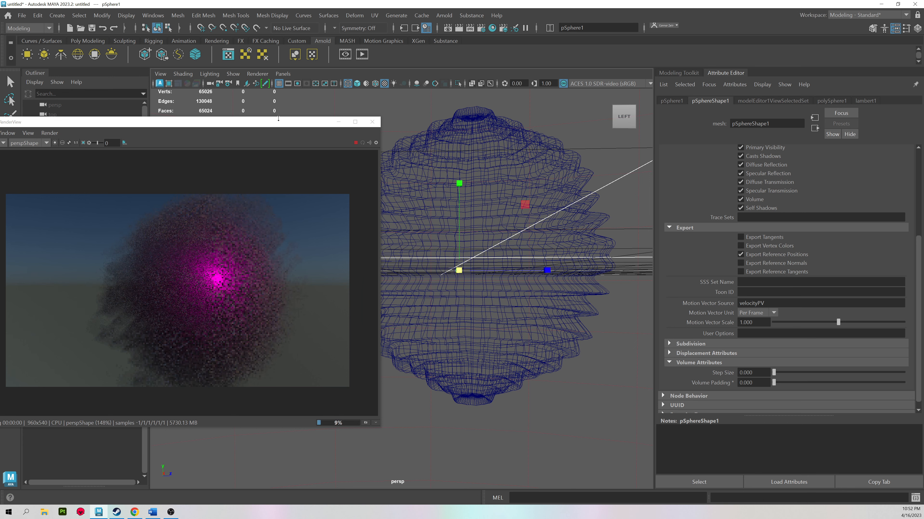
Nudge the shrunken light sphere within the cloud and move the render window out of the way.
{"action": "left_click_drag", "start_coordinate": [306, 123], "coordinate": [336, 113]}
{"action": "key", "text": "w"}
{"action": "left_click_drag", "start_coordinate": [449, 276], "coordinate": [439, 279]}
{"action": "left_click_drag", "start_coordinate": [328, 111], "coordinate": [0, 204]}
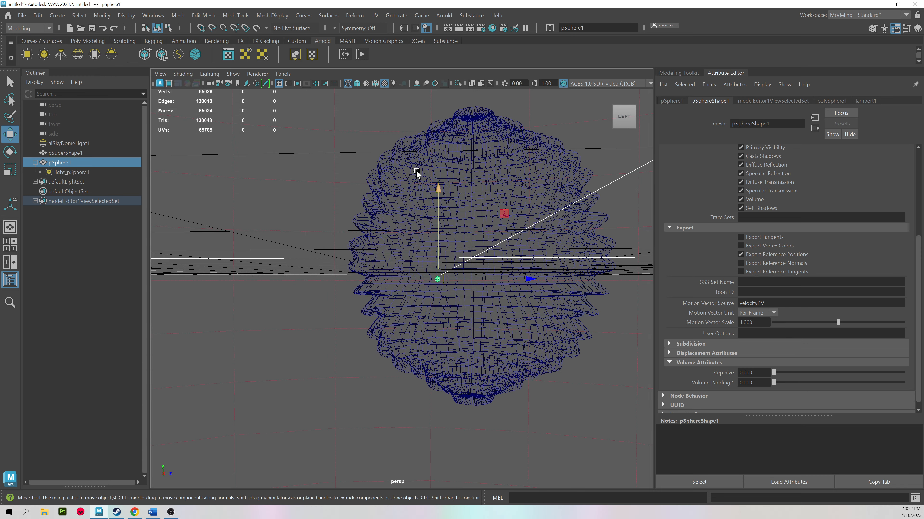
Select the cloud's super shape and examine its wireframe from several angles.
{"action": "left_click_drag", "start_coordinate": [466, 193], "coordinate": [459, 190], "text": "alt"}
{"action": "left_click", "coordinate": [459, 185]}
{"action": "left_click", "coordinate": [216, 183]}
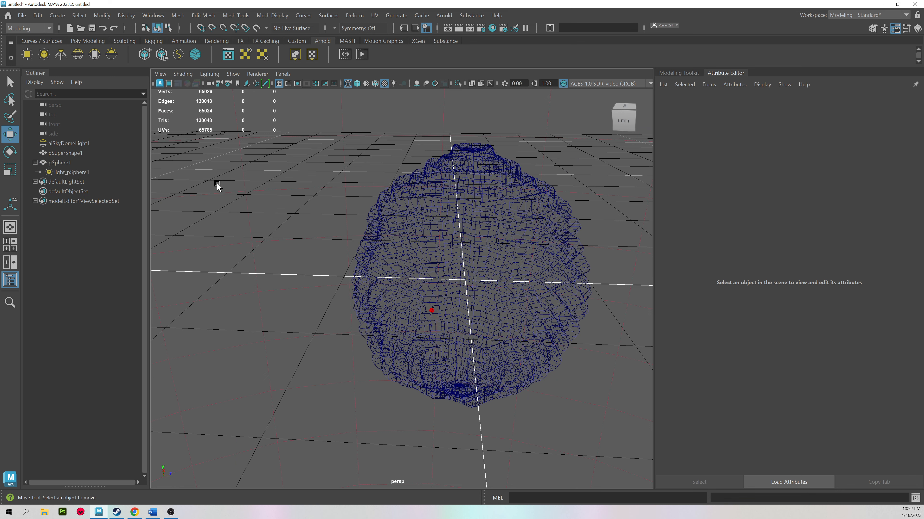
{"action": "left_click", "coordinate": [475, 178]}
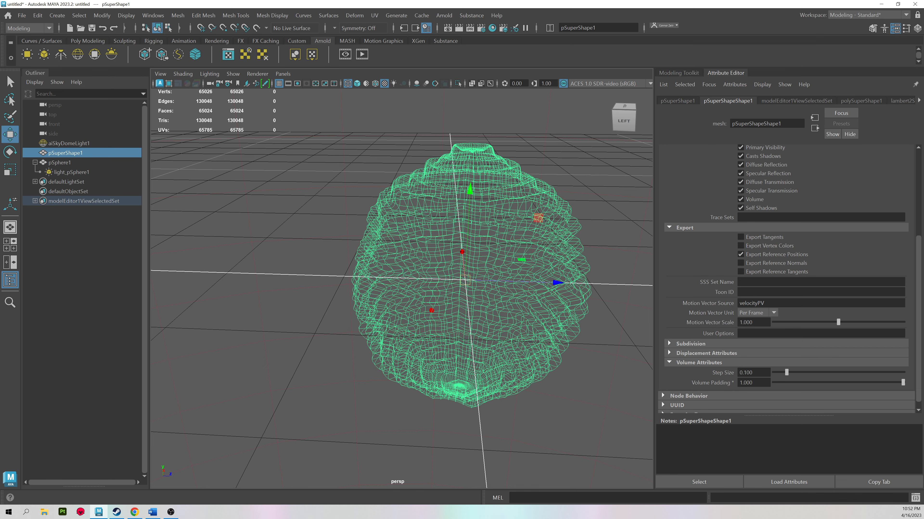
{"action": "left_click_drag", "start_coordinate": [218, 203], "coordinate": [235, 202], "text": "alt"}
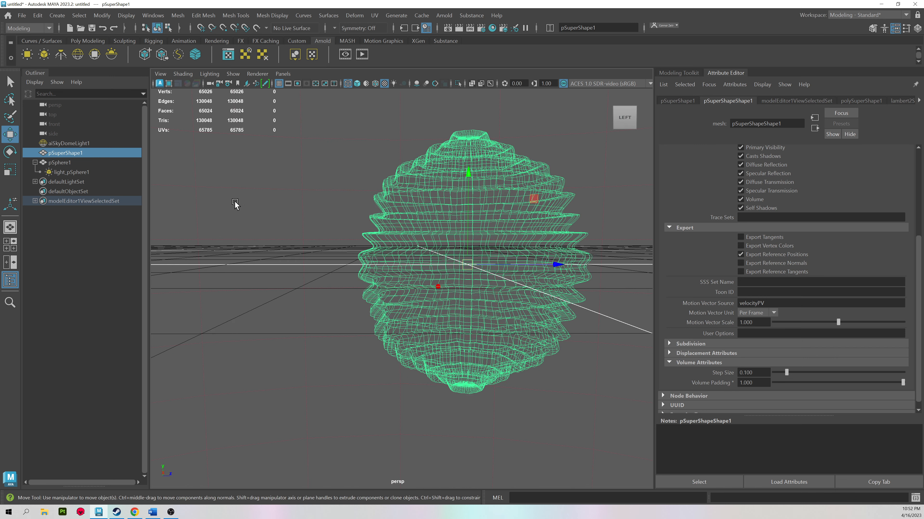
{"action": "right_click_drag", "start_coordinate": [235, 202], "coordinate": [156, 218], "text": "alt"}
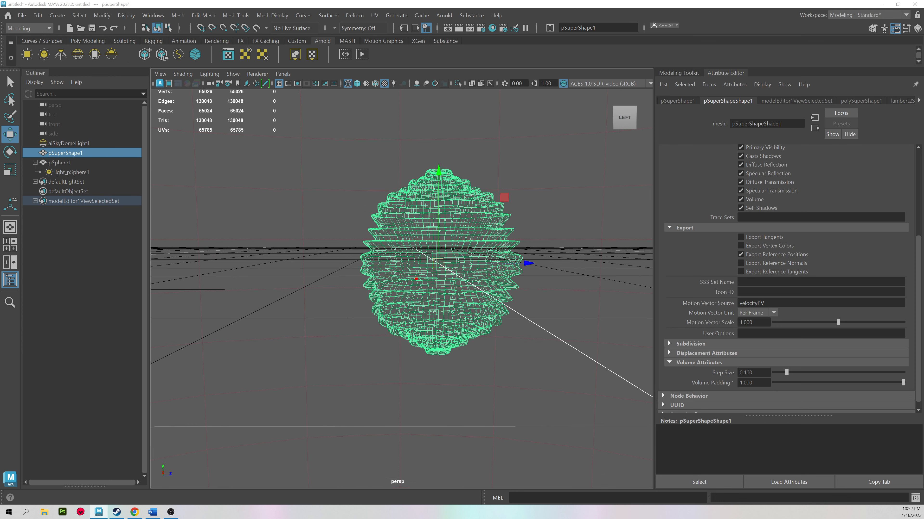
{"action": "left_click_drag", "start_coordinate": [413, 209], "coordinate": [485, 216], "text": "alt"}
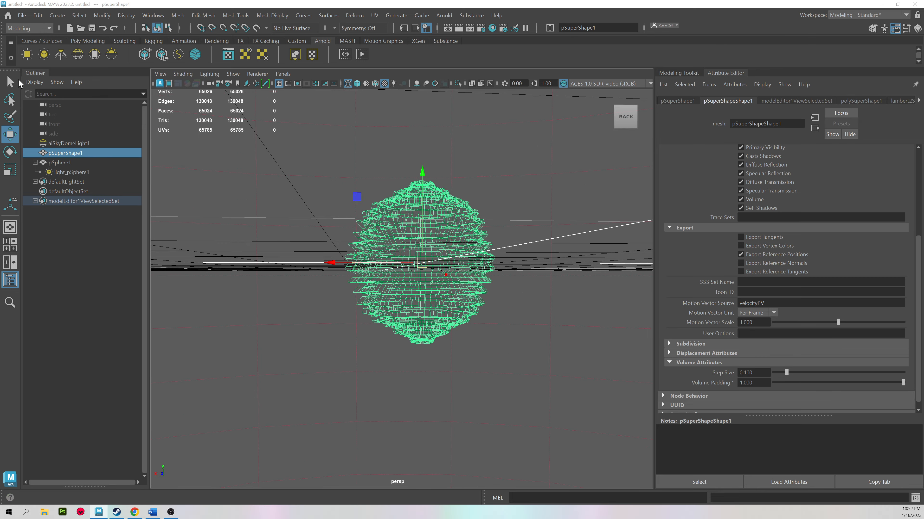
{"action": "left_click_drag", "start_coordinate": [380, 213], "coordinate": [492, 285], "text": "alt"}
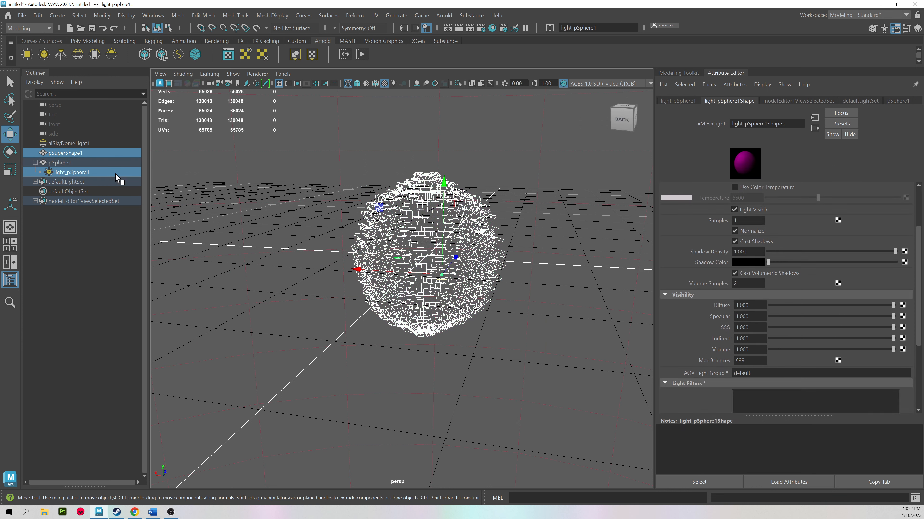
Delete the sky dome light, the super shape, the sphere and its mesh light to empty the scene.
{"action": "left_click", "coordinate": [60, 154]}
{"action": "left_click", "coordinate": [65, 145], "text": "ctrl"}
{"action": "left_click", "coordinate": [71, 162], "text": "ctrl"}
{"action": "left_click", "coordinate": [73, 172], "text": "ctrl"}
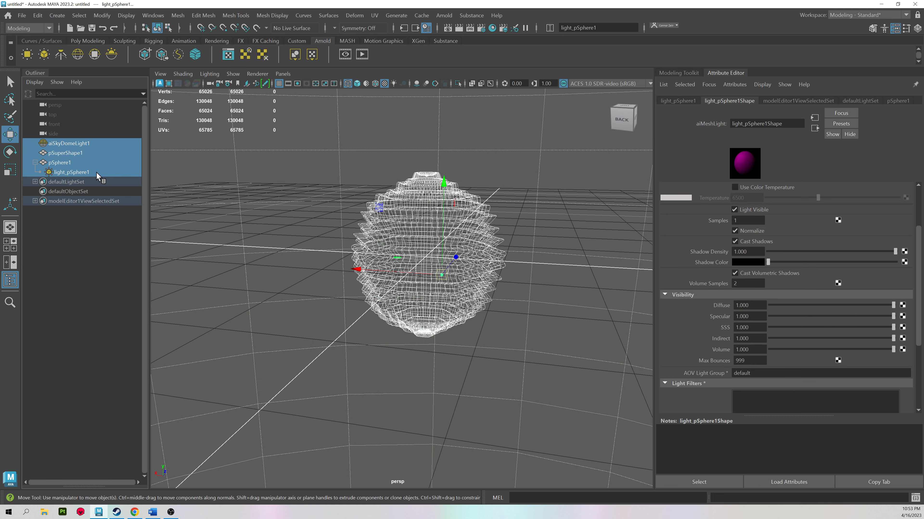
{"action": "key", "text": "Delete"}
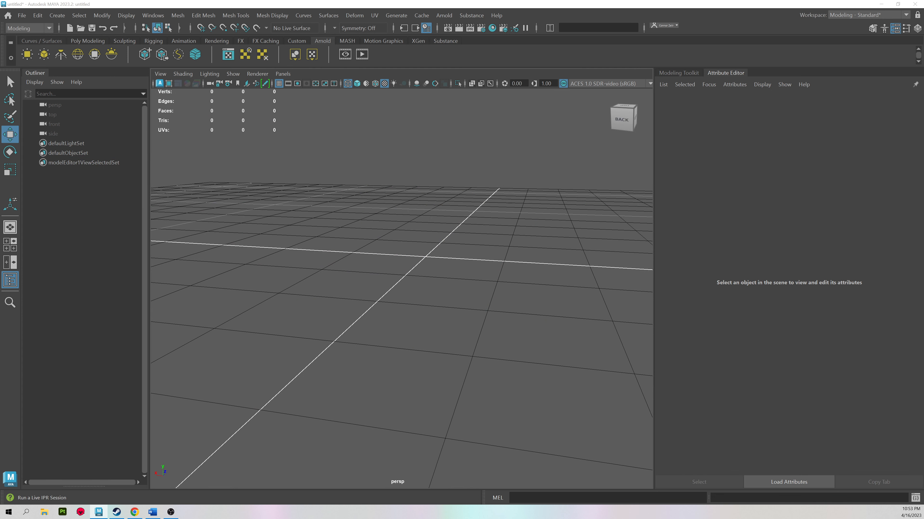
{"action": "left_click_drag", "start_coordinate": [299, 196], "coordinate": [426, 231], "text": "alt"}
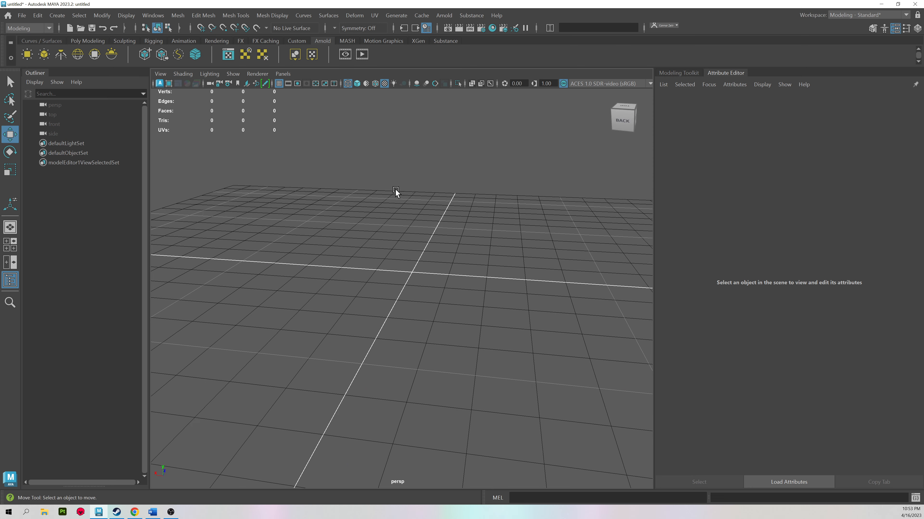
Find the Boss.mll plug-in in the Plug-in Manager and make sure it is loaded with auto load enabled.
{"action": "left_click", "coordinate": [152, 17]}
{"action": "mouse_move", "coordinate": [172, 123]}
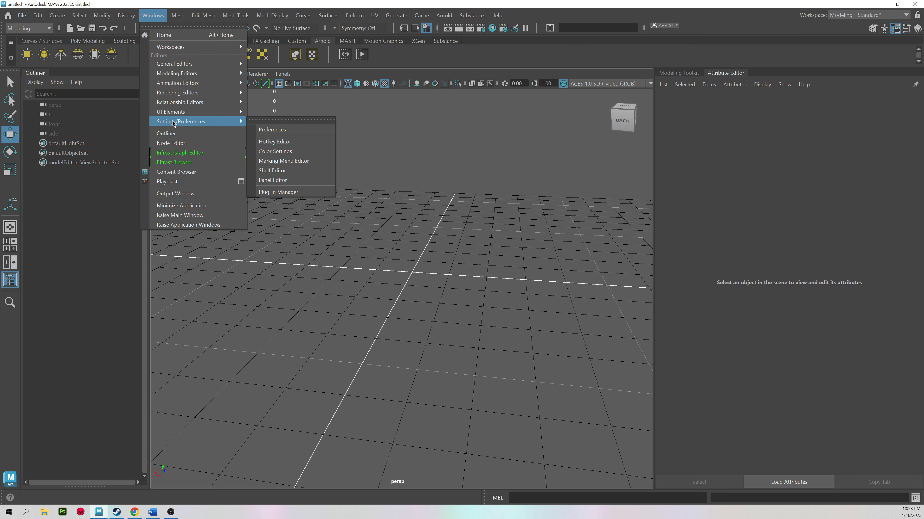
{"action": "left_click", "coordinate": [278, 192]}
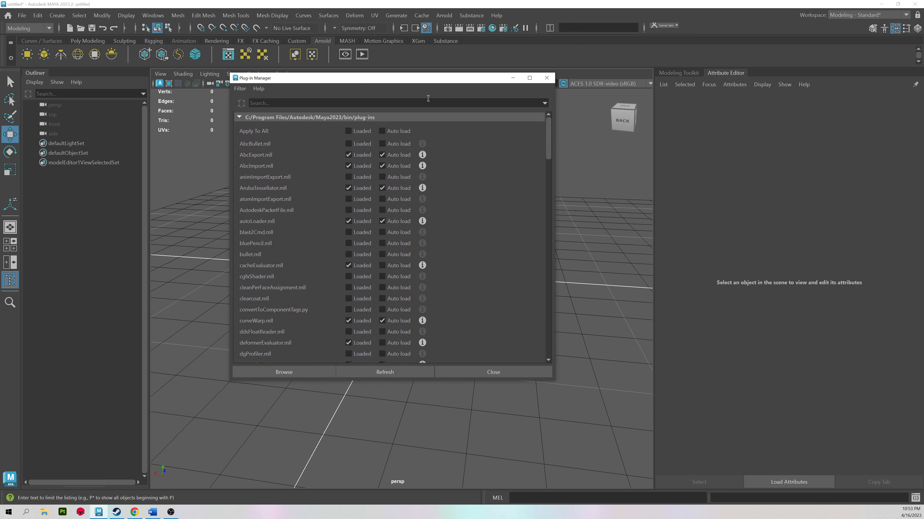
{"action": "type", "text": "obss"}
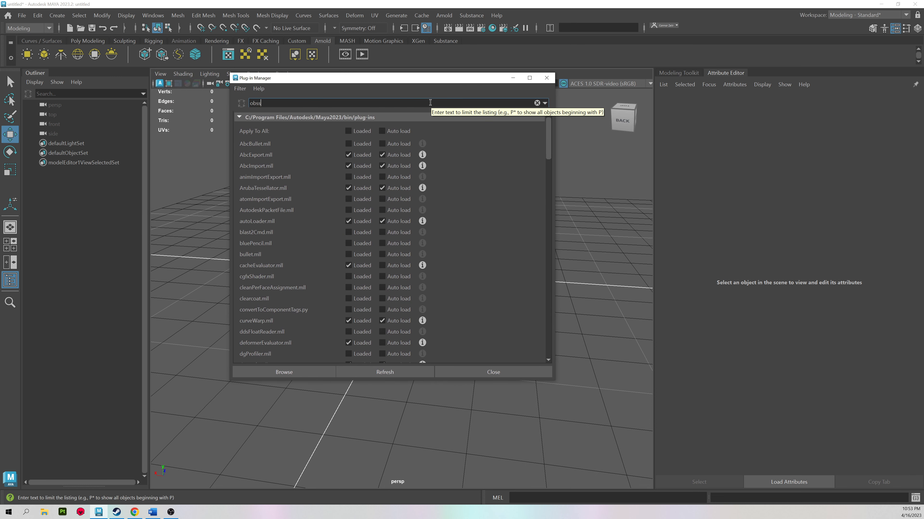
{"action": "key", "text": "BackSpace"}
{"action": "key", "text": "BackSpace"}
{"action": "key", "text": "BackSpace"}
{"action": "key", "text": "BackSpace"}
{"action": "type", "text": "bo"}
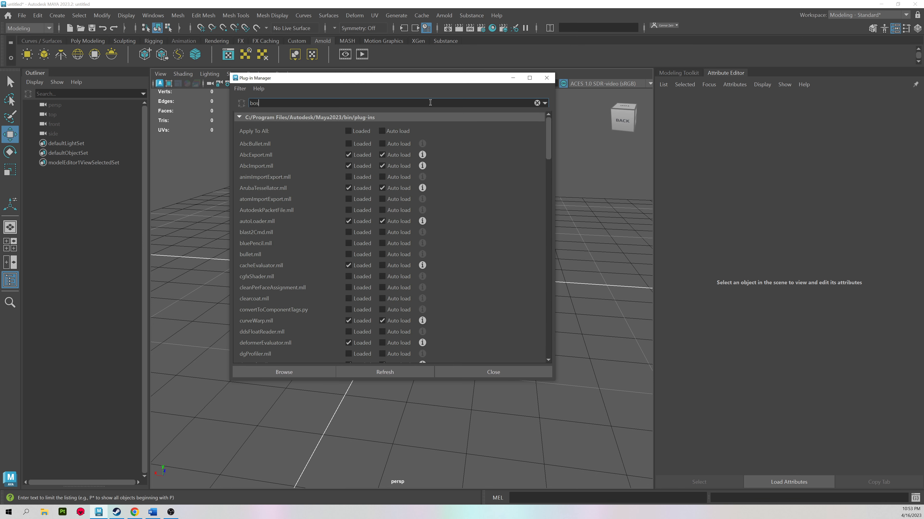
{"action": "type", "text": "ss"}
{"action": "left_click", "coordinate": [364, 133]}
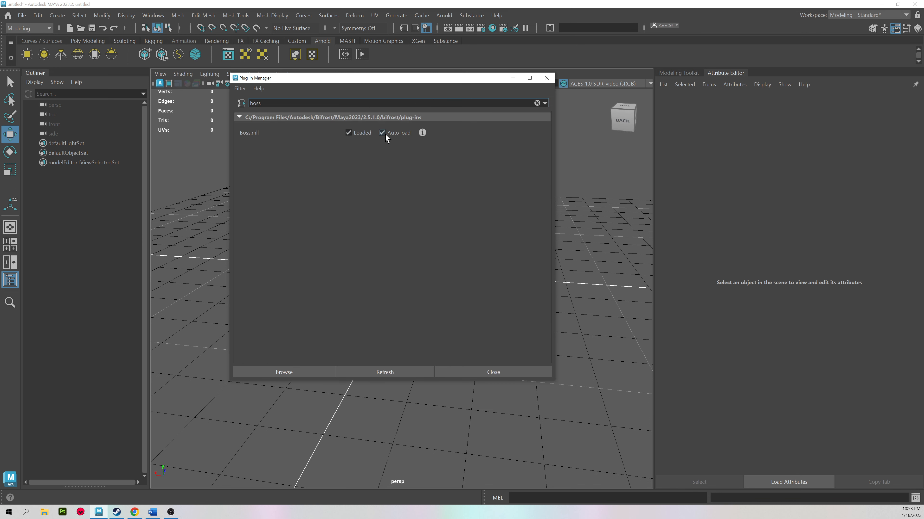
{"action": "left_click", "coordinate": [547, 77]}
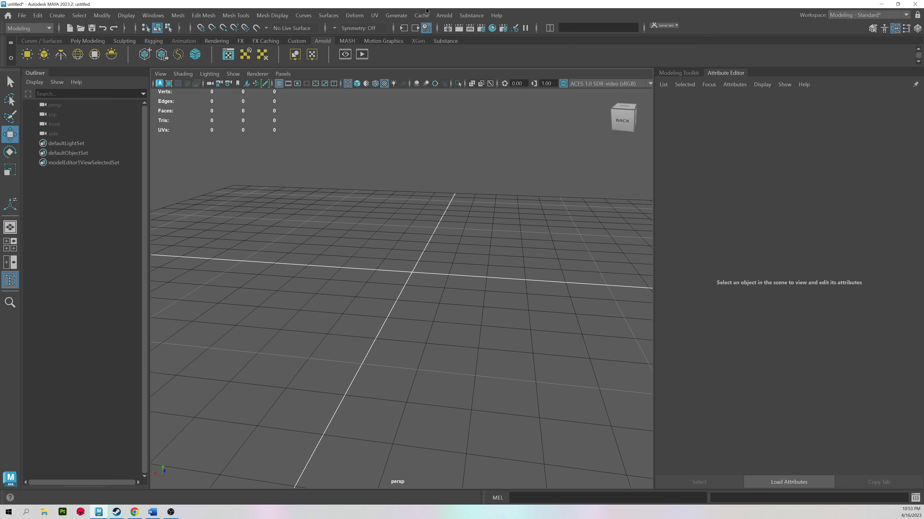
Switch to the FX menu set and open the Boss Editor, placing its window clear of the grid centre.
{"action": "left_click", "coordinate": [282, 17]}
{"action": "left_click", "coordinate": [282, 16]}
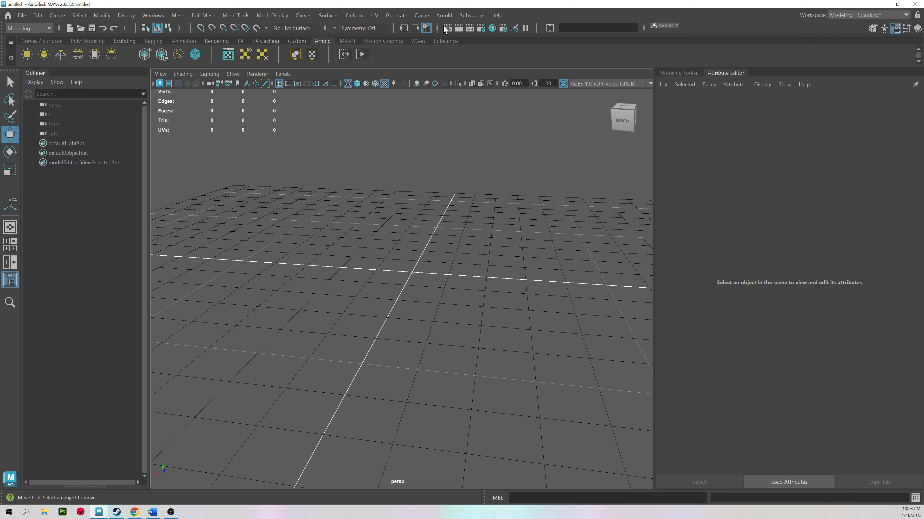
{"action": "left_click", "coordinate": [27, 30]}
{"action": "left_click", "coordinate": [24, 68]}
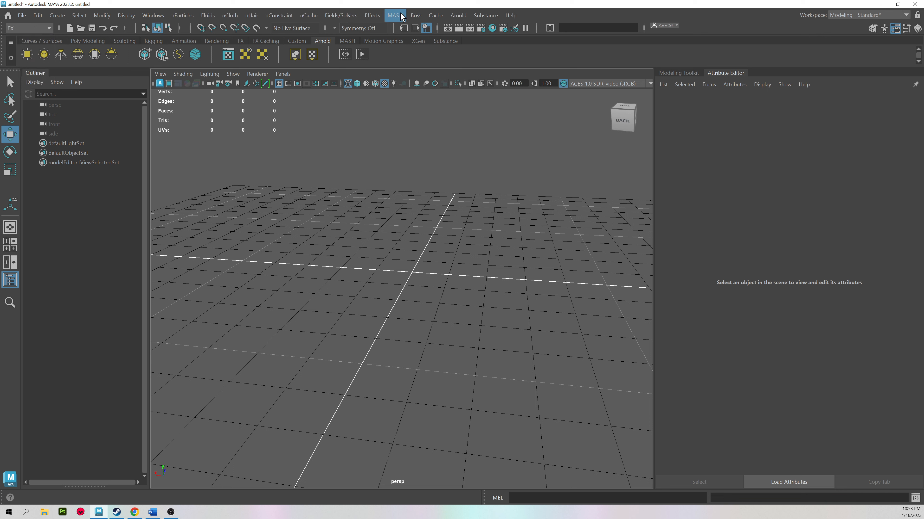
{"action": "left_click", "coordinate": [417, 15]}
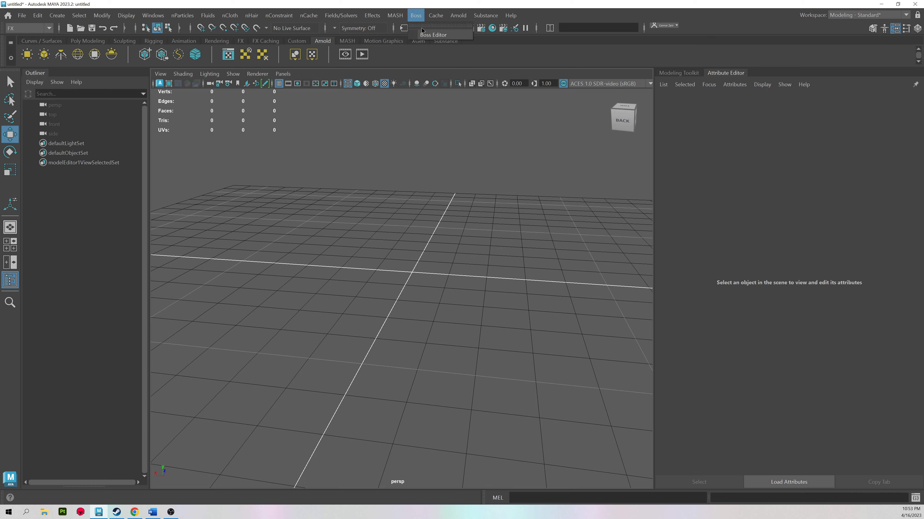
{"action": "left_click", "coordinate": [459, 34]}
{"action": "left_click_drag", "start_coordinate": [470, 71], "coordinate": [722, 16]}
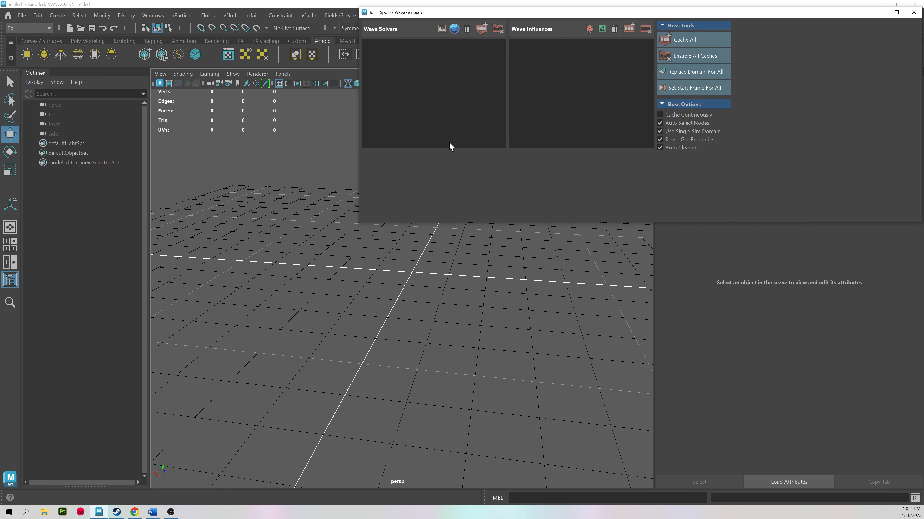
Create a polygon plane at the origin and scale it uniformly to about 24.7.
{"action": "right_click_drag", "start_coordinate": [294, 211], "coordinate": [256, 197], "text": "shift"}
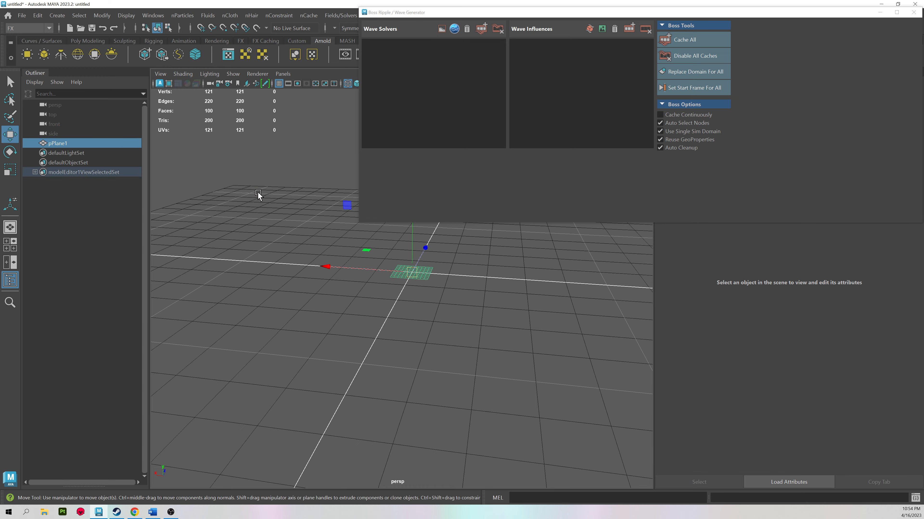
{"action": "key", "text": "r"}
{"action": "left_click_drag", "start_coordinate": [410, 274], "coordinate": [447, 285]}
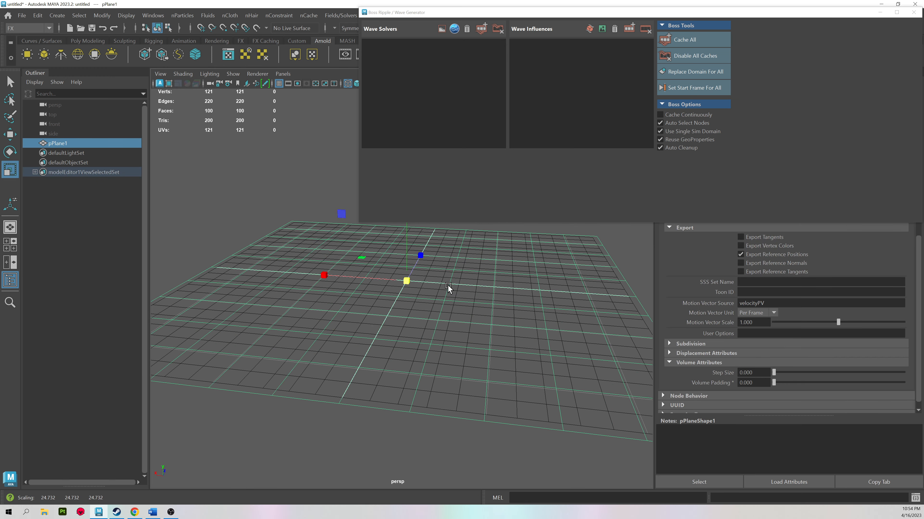
Set the plane's width and height subdivisions to 100 each.
{"action": "key", "text": "t"}
{"action": "left_click", "coordinate": [249, 157]}
{"action": "type", "text": "100"}
{"action": "key", "text": "Tab"}
{"action": "type", "text": "100"}
{"action": "key", "text": "Return"}
{"action": "left_click_drag", "start_coordinate": [303, 250], "coordinate": [302, 261], "text": "alt"}
Select the subdivided plane and add a Boss spectral wave solver to it.
{"action": "key", "text": "q"}
{"action": "left_click", "coordinate": [267, 233]}
{"action": "left_click_drag", "start_coordinate": [269, 235], "coordinate": [281, 313], "text": "alt"}
{"action": "left_click", "coordinate": [326, 281]}
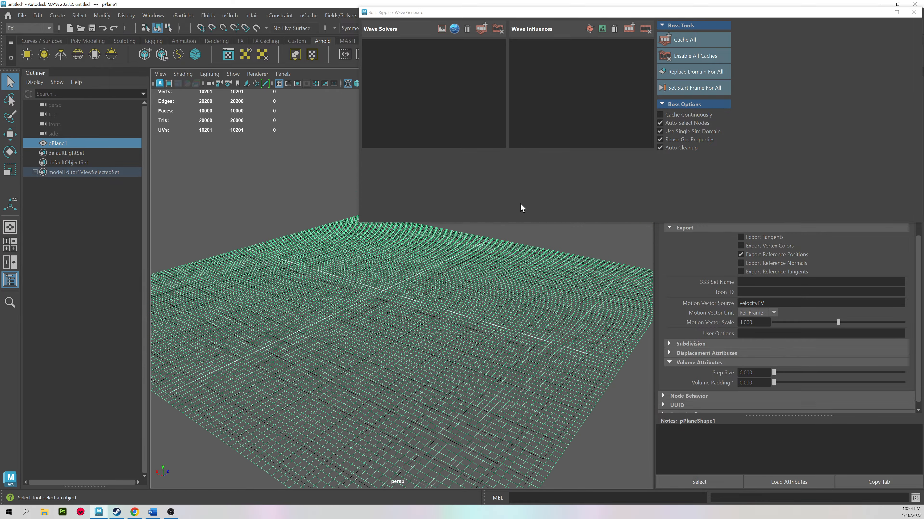
{"action": "left_click", "coordinate": [454, 29]}
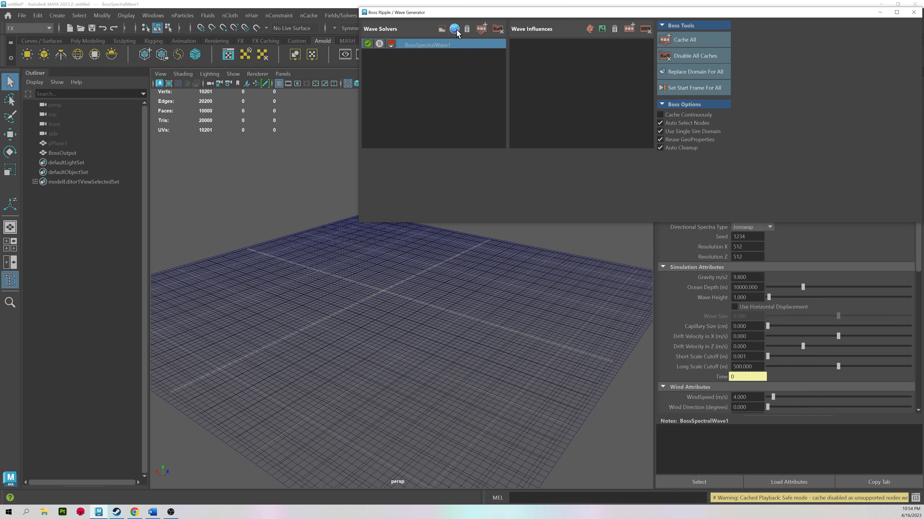
Close the Boss wave generator window and switch the workspace to General.
{"action": "left_click_drag", "start_coordinate": [681, 17], "coordinate": [436, 73]}
{"action": "left_click", "coordinate": [669, 67]}
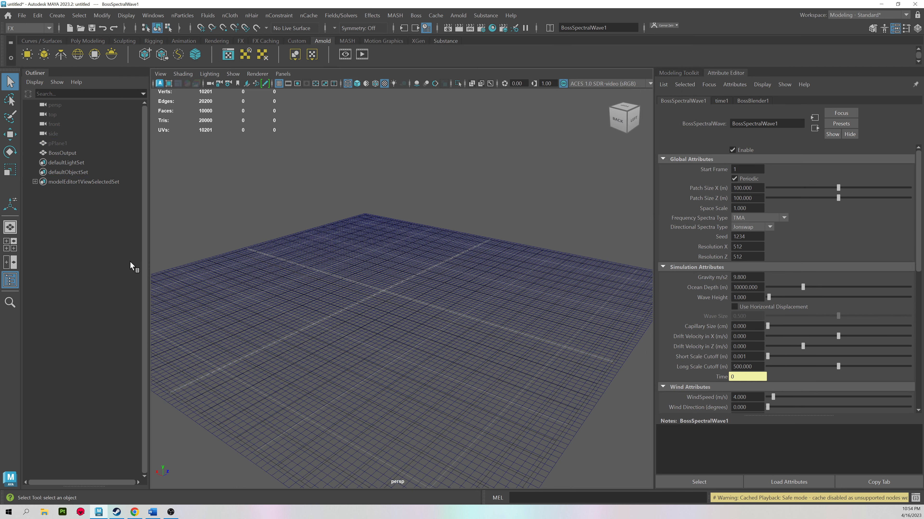
{"action": "left_click", "coordinate": [834, 17]}
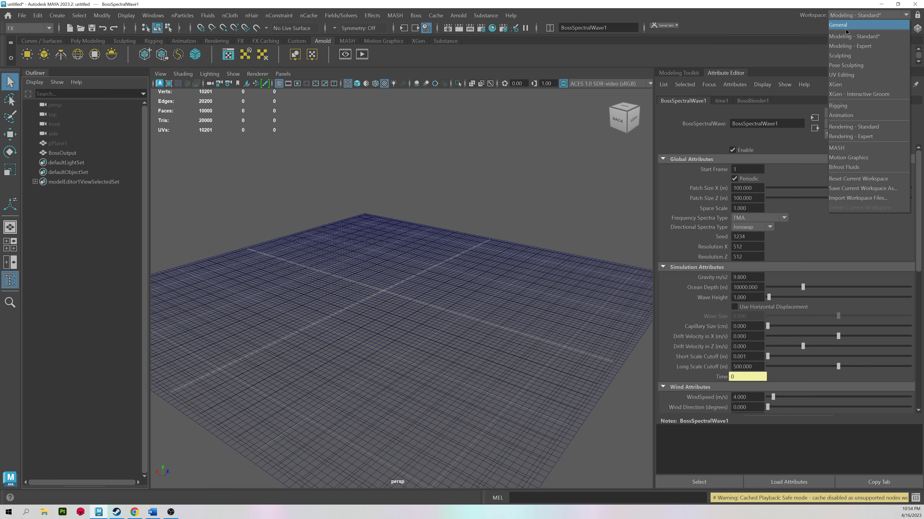
{"action": "left_click", "coordinate": [844, 30]}
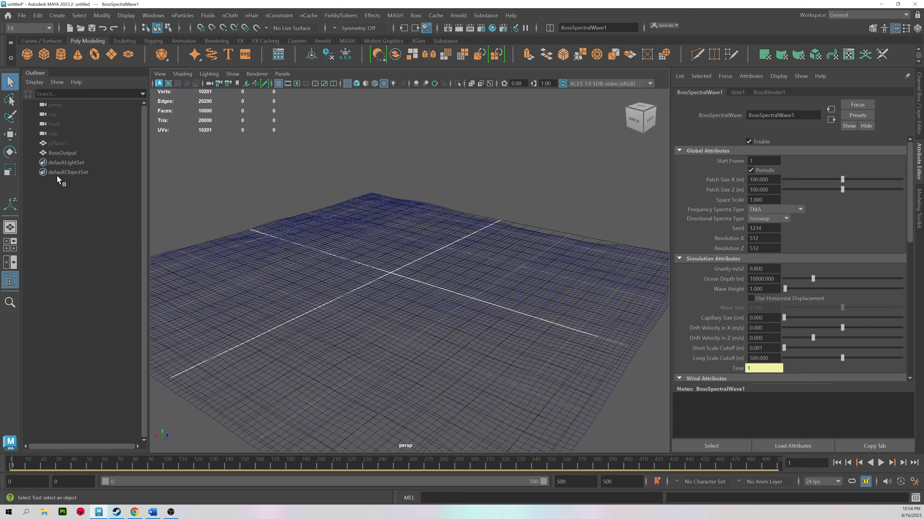
Raise the BossOutput mesh above the grid and display it shaded with textures.
{"action": "left_click", "coordinate": [56, 154]}
{"action": "key", "text": "w"}
{"action": "left_click_drag", "start_coordinate": [392, 238], "coordinate": [383, 174]}
{"action": "left_click", "coordinate": [358, 194]}
{"action": "key", "text": "6"}
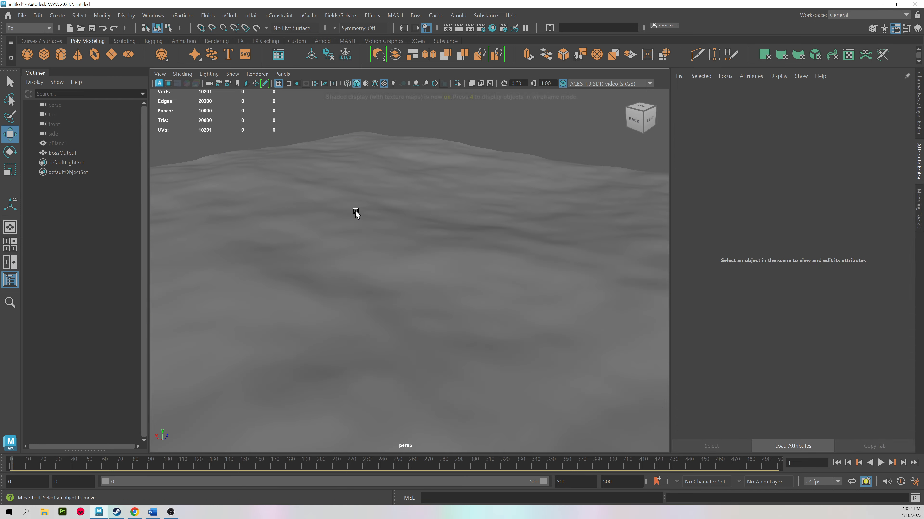
Play back the wave animation while viewing the surface from another angle, and rewind to the start of the timeline.
{"action": "left_click_drag", "start_coordinate": [391, 226], "coordinate": [262, 240], "text": "alt"}
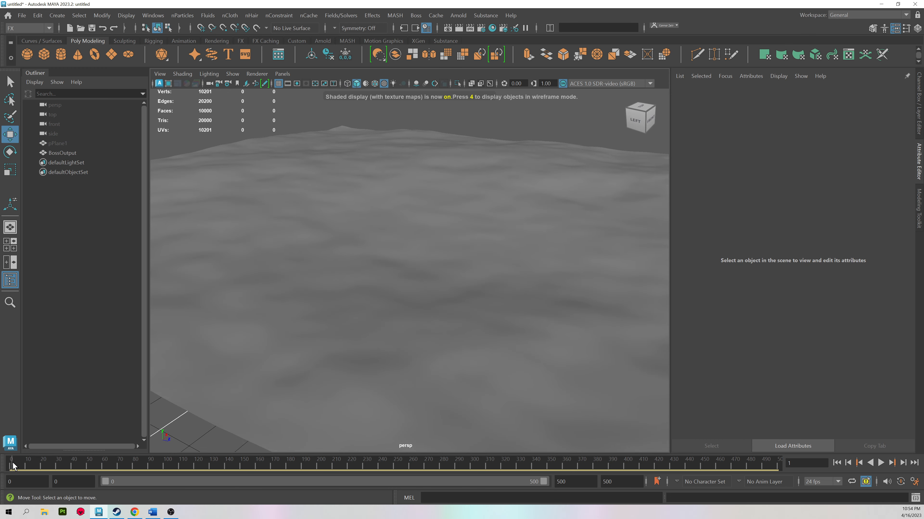
{"action": "key", "text": "alt+v"}
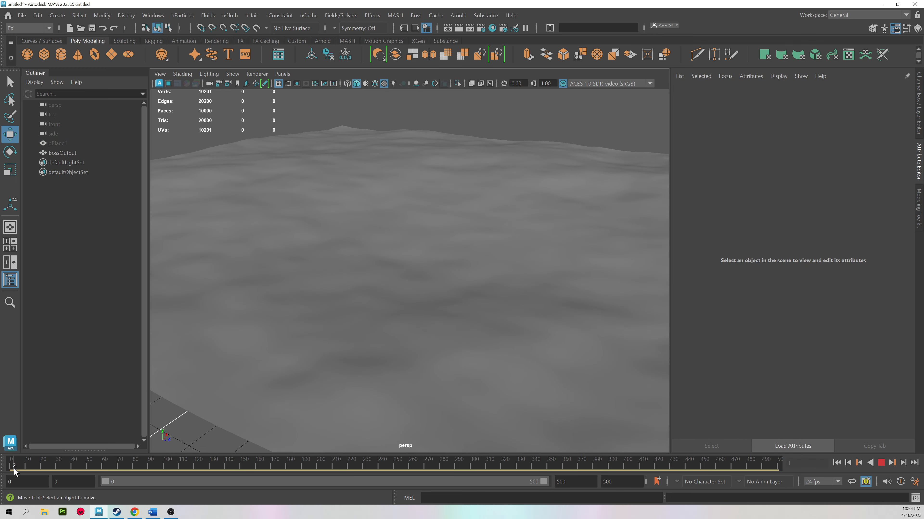
{"action": "left_click_drag", "start_coordinate": [12, 472], "coordinate": [10, 473]}
{"action": "key", "text": "alt+v"}
{"action": "scroll", "coordinate": [202, 334], "scroll_direction": "down", "scroll_amount": 5}
{"action": "mouse_move", "coordinate": [304, 287]}
{"action": "left_mouse_down", "text": "alt"}
{"action": "mouse_move", "coordinate": [287, 278]}
{"action": "mouse_move", "coordinate": [298, 291]}
{"action": "left_mouse_up", "text": "alt"}
{"action": "mouse_move", "coordinate": [12, 465]}
{"action": "left_mouse_down"}
{"action": "mouse_move", "coordinate": [286, 480]}
{"action": "mouse_move", "coordinate": [427, 474]}
{"action": "mouse_move", "coordinate": [2, 475]}
{"action": "mouse_move", "coordinate": [12, 469]}
{"action": "left_mouse_up"}
{"action": "left_click", "coordinate": [13, 465]}
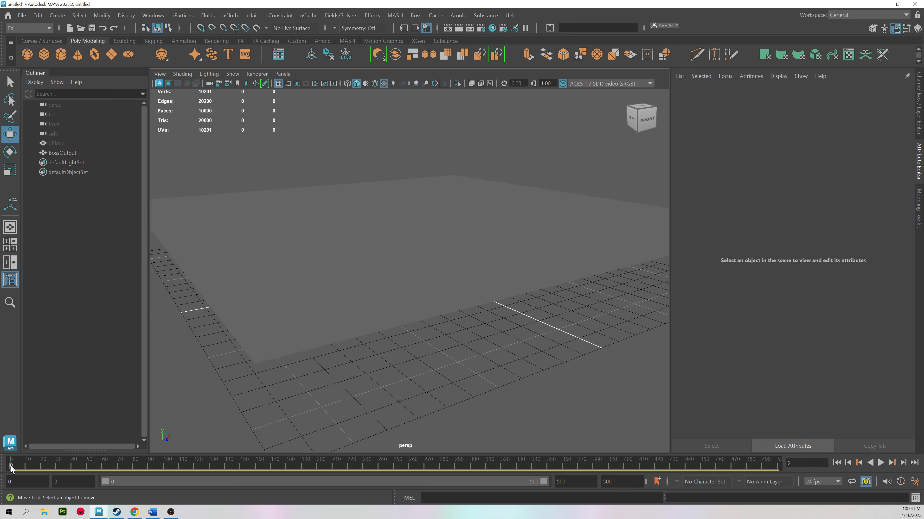
Set the Wave Height of the BossOutput mesh's spectral wave to 6.380.
{"action": "left_click", "coordinate": [303, 295]}
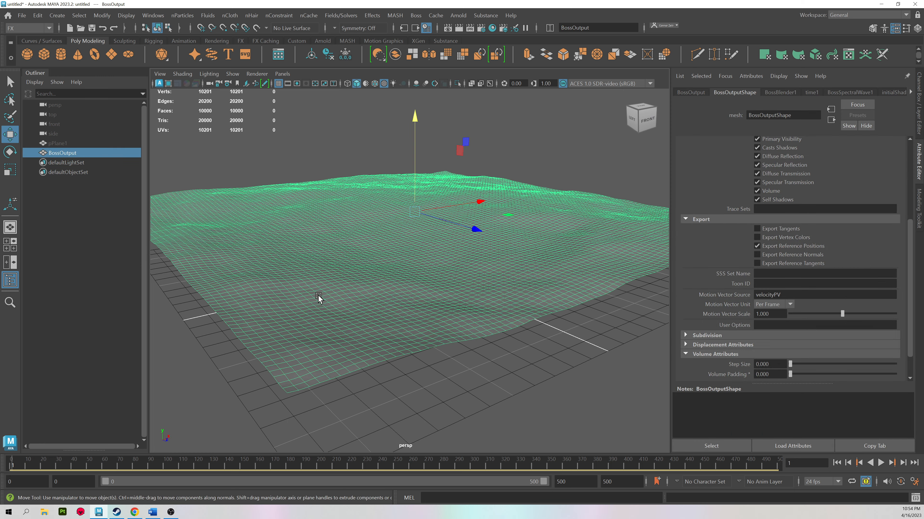
{"action": "left_click", "coordinate": [848, 92]}
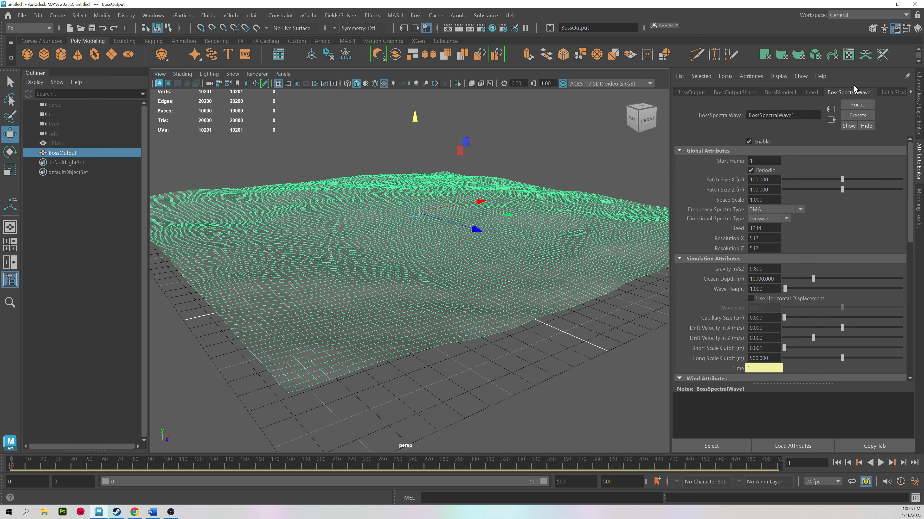
{"action": "scroll", "coordinate": [766, 242], "scroll_direction": "down", "scroll_amount": 10}
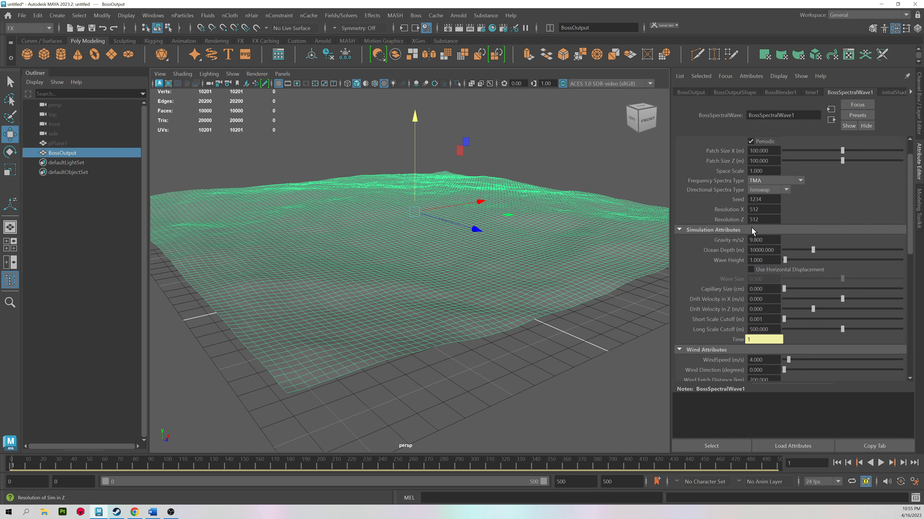
{"action": "scroll", "coordinate": [746, 254], "scroll_direction": "up", "scroll_amount": 10}
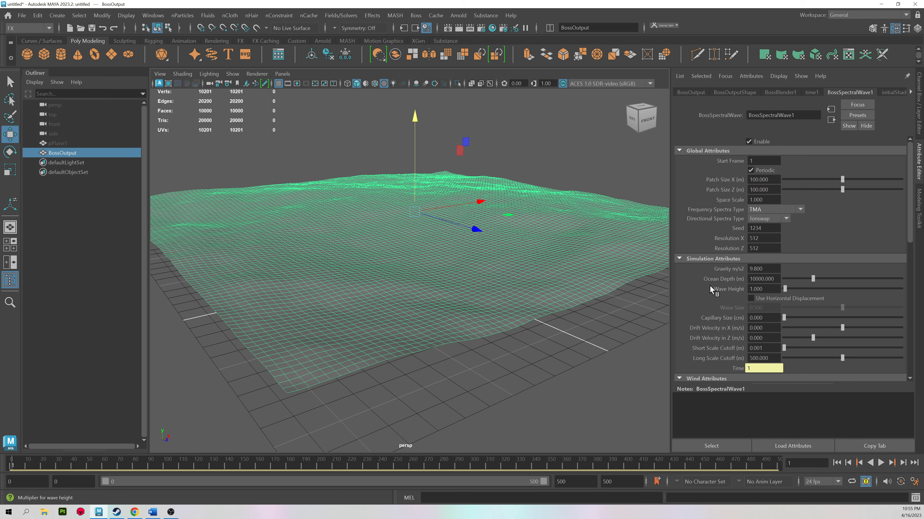
{"action": "left_click_drag", "start_coordinate": [786, 291], "coordinate": [790, 290]}
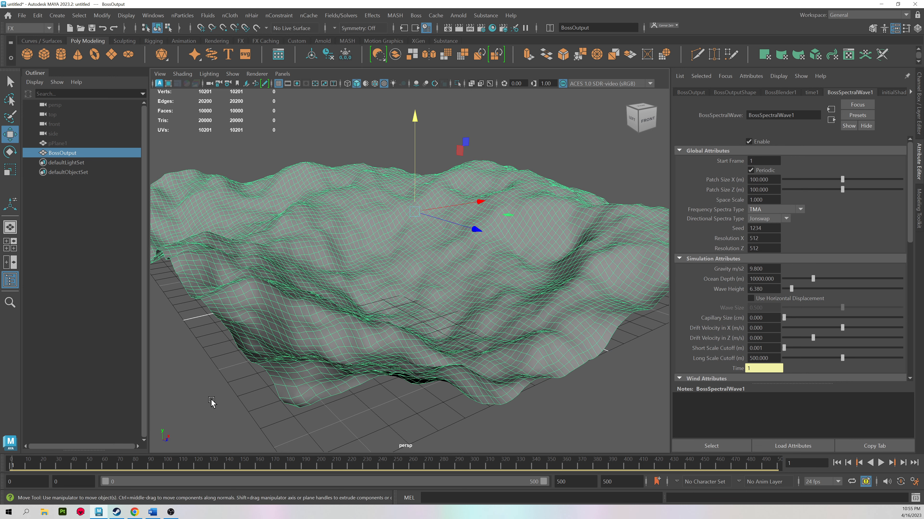
Scrub the timeline to preview the taller waves, return to frame 1 and examine the surface up close.
{"action": "left_click_drag", "start_coordinate": [20, 467], "coordinate": [116, 469]}
{"action": "key", "text": "ctrl+z"}
{"action": "left_click_drag", "start_coordinate": [449, 269], "coordinate": [418, 229], "text": "alt"}
{"action": "left_click", "coordinate": [273, 143]}
{"action": "left_click", "coordinate": [417, 229]}
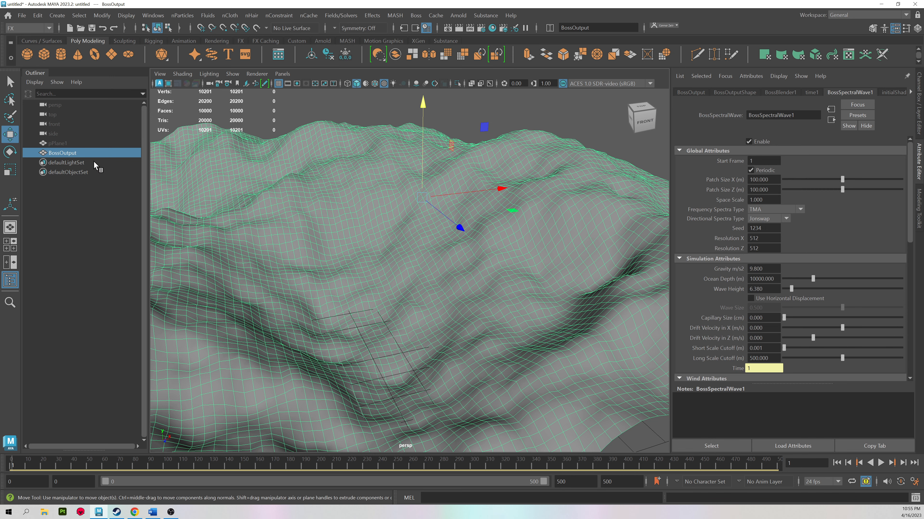
Set the original plane's width and height subdivisions to 200 each, and reselect the BossOutput mesh.
{"action": "left_click", "coordinate": [75, 147]}
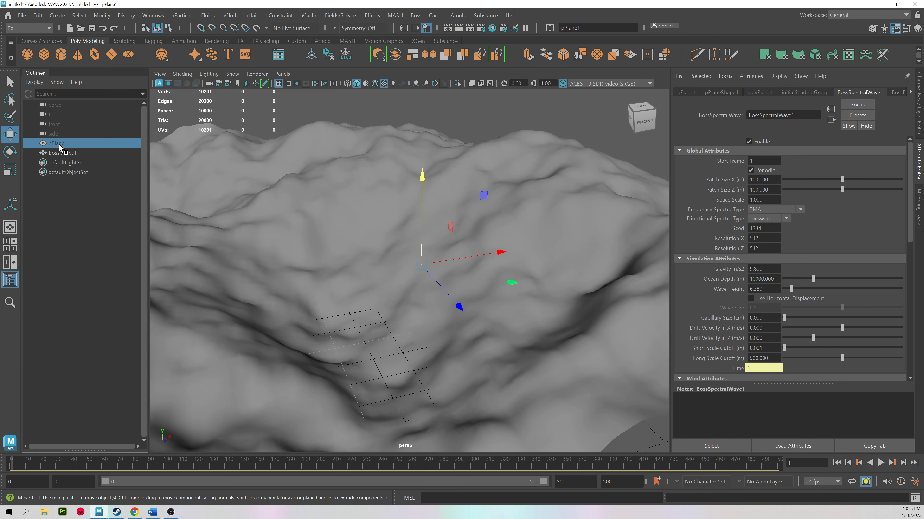
{"action": "left_click_drag", "start_coordinate": [452, 283], "coordinate": [376, 274], "text": "alt"}
{"action": "key", "text": "t"}
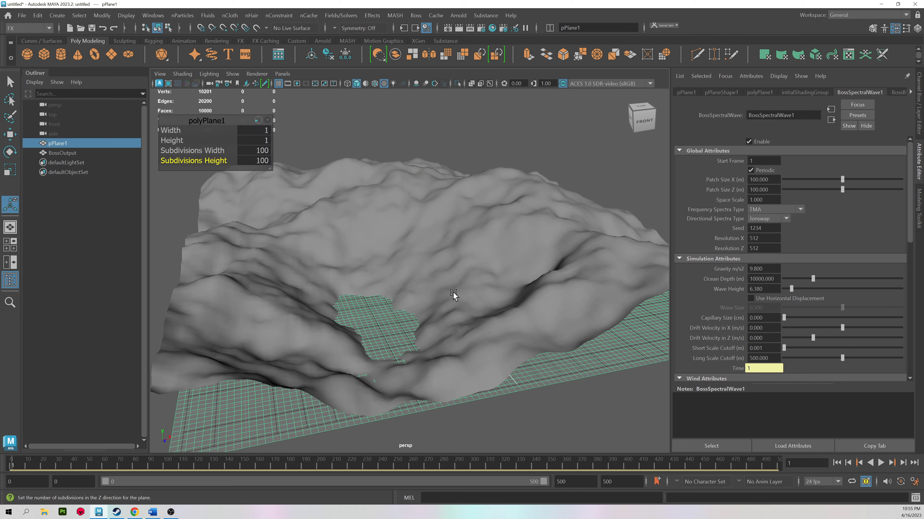
{"action": "left_click", "coordinate": [260, 152]}
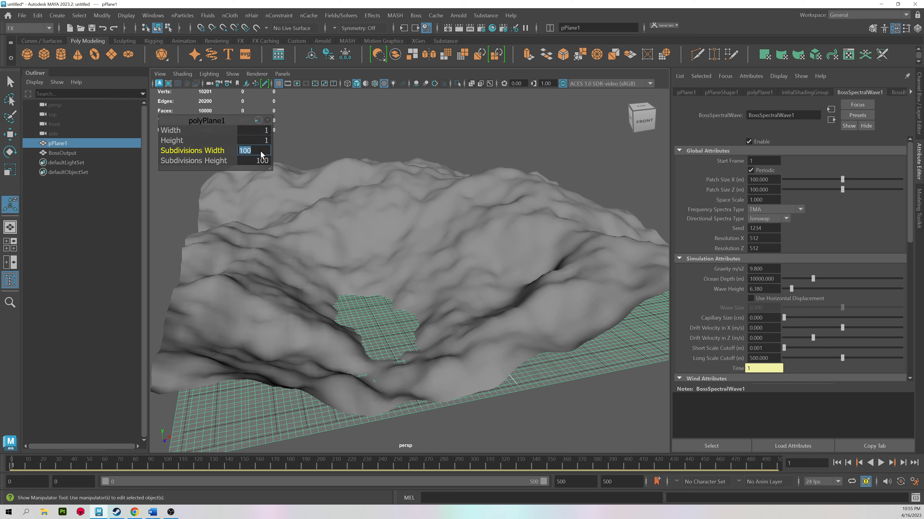
{"action": "key", "text": "Tab"}
{"action": "type", "text": "200"}
{"action": "key", "text": "Return"}
{"action": "left_click", "coordinate": [358, 174]}
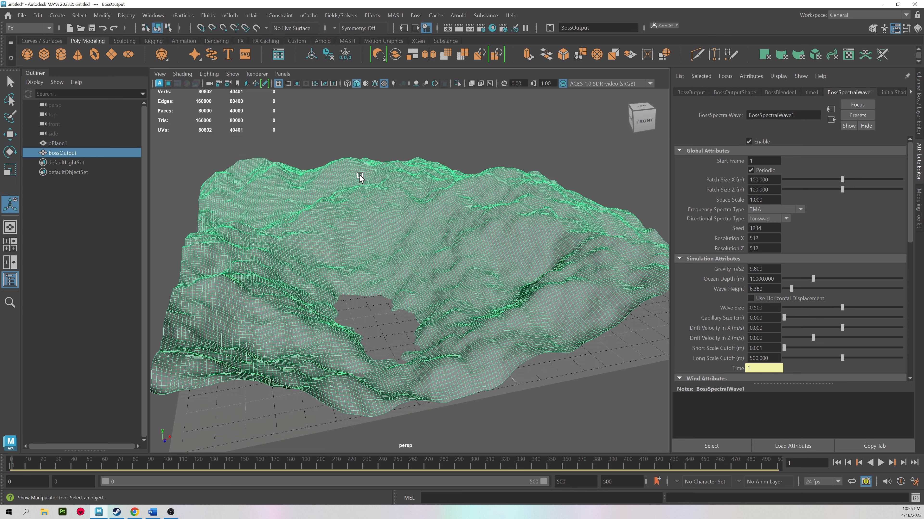
{"action": "left_click_drag", "start_coordinate": [347, 147], "coordinate": [370, 176], "text": "alt"}
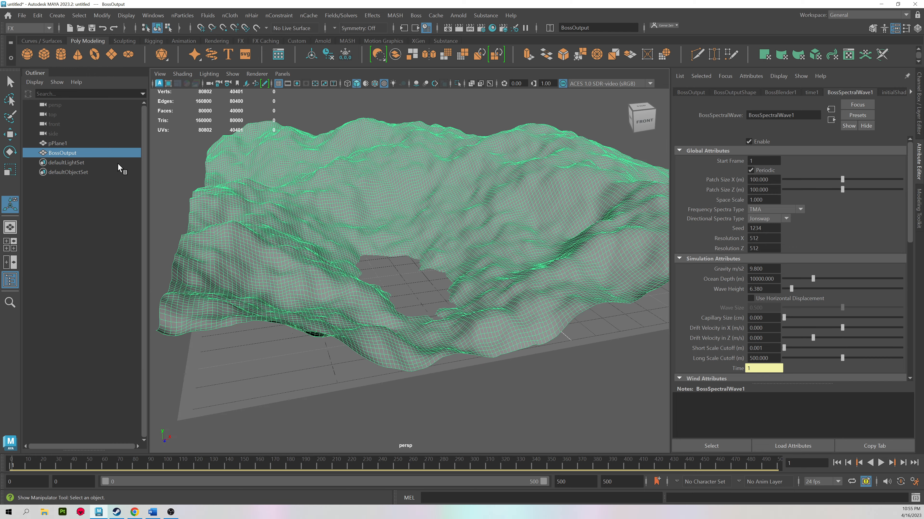
Set the original plane's width subdivisions to 10 and inspect the wave surface.
{"action": "left_click", "coordinate": [58, 143]}
{"action": "left_click", "coordinate": [263, 152]}
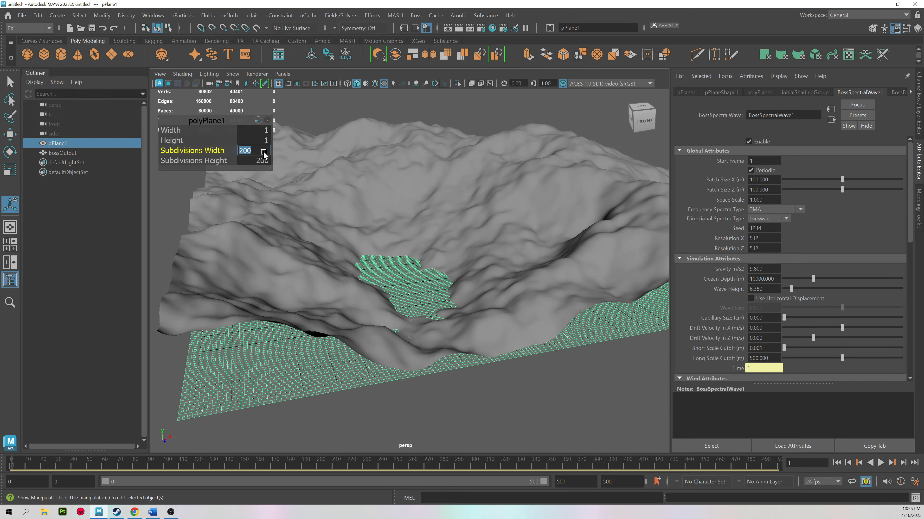
{"action": "type", "text": "10"}
{"action": "key", "text": "Return"}
{"action": "left_click_drag", "start_coordinate": [313, 177], "coordinate": [437, 164], "text": "alt"}
{"action": "key", "text": "q"}
{"action": "left_click", "coordinate": [438, 163]}
{"action": "left_click", "coordinate": [462, 122]}
{"action": "left_click_drag", "start_coordinate": [462, 124], "coordinate": [503, 155], "text": "alt"}
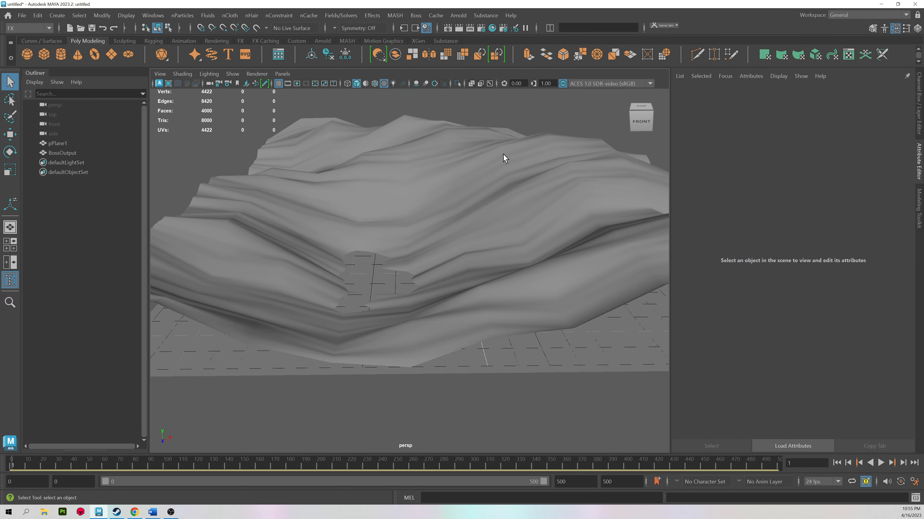
Turn on smooth mesh preview for the BossOutput wave mesh and inspect it from another angle.
{"action": "left_click", "coordinate": [269, 219]}
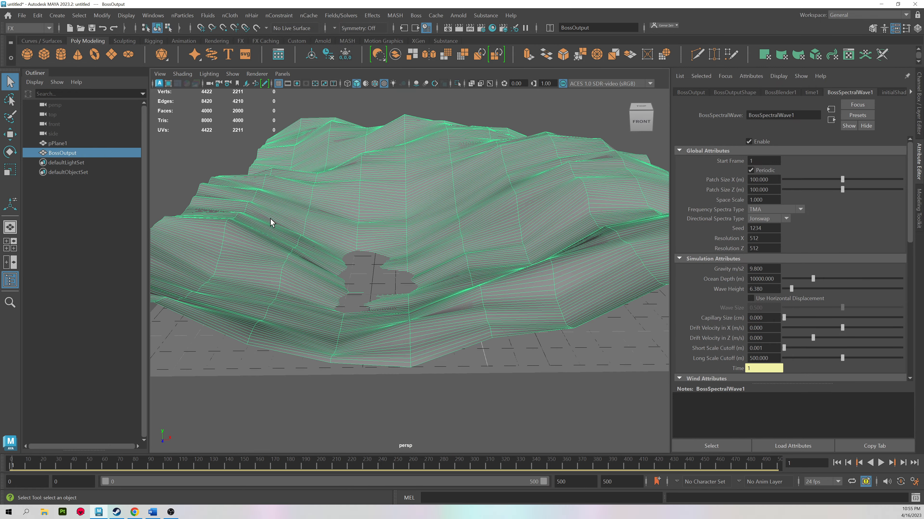
{"action": "key", "text": "3"}
{"action": "left_click", "coordinate": [285, 117]}
{"action": "left_click_drag", "start_coordinate": [291, 209], "coordinate": [589, 232], "text": "alt"}
{"action": "left_click_drag", "start_coordinate": [392, 204], "coordinate": [374, 223], "text": "alt"}
{"action": "left_click", "coordinate": [357, 181]}
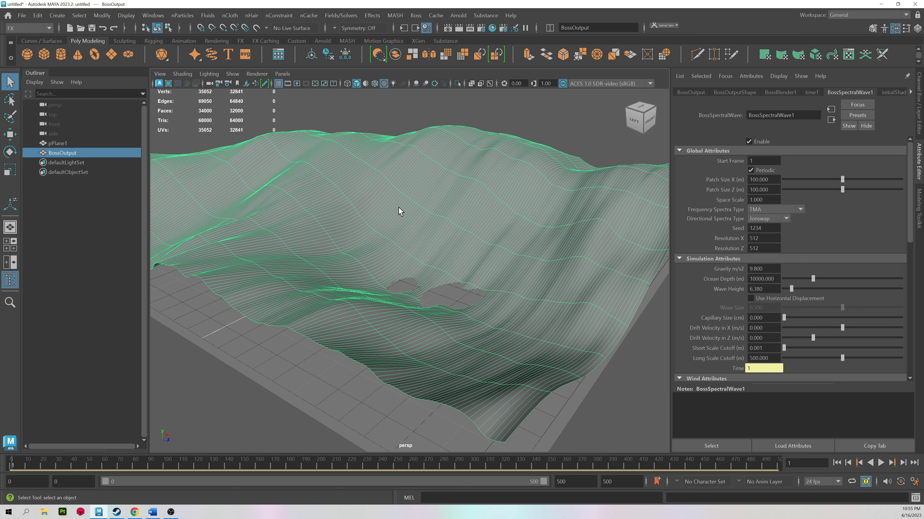
Duplicate the BossOutput mesh and raise the copy about 9.8 units above the original.
{"action": "key", "text": "f"}
{"action": "key", "text": "w"}
{"action": "left_click_drag", "start_coordinate": [365, 173], "coordinate": [353, 227], "text": "alt"}
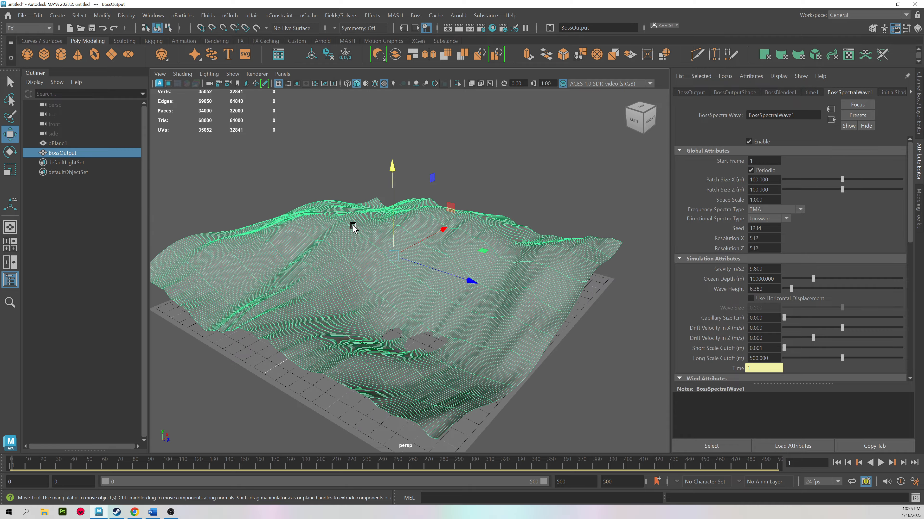
{"action": "key", "text": "ctrl+d"}
{"action": "left_click_drag", "start_coordinate": [402, 208], "coordinate": [413, 73]}
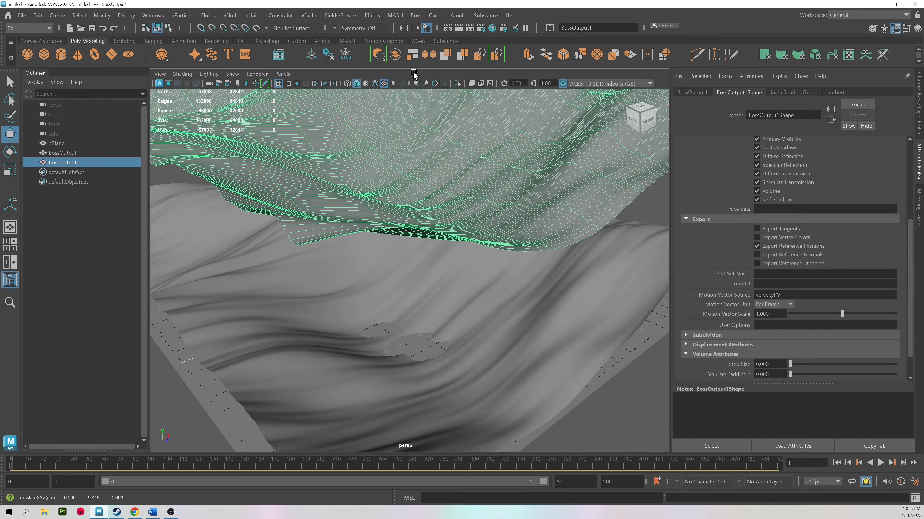
Preview the wave animation beneath the static duplicate, and clear the meshes from the scene.
{"action": "mouse_move", "coordinate": [24, 461]}
{"action": "left_mouse_down"}
{"action": "mouse_move", "coordinate": [343, 471]}
{"action": "mouse_move", "coordinate": [186, 469]}
{"action": "left_mouse_up"}
{"action": "left_click", "coordinate": [14, 469]}
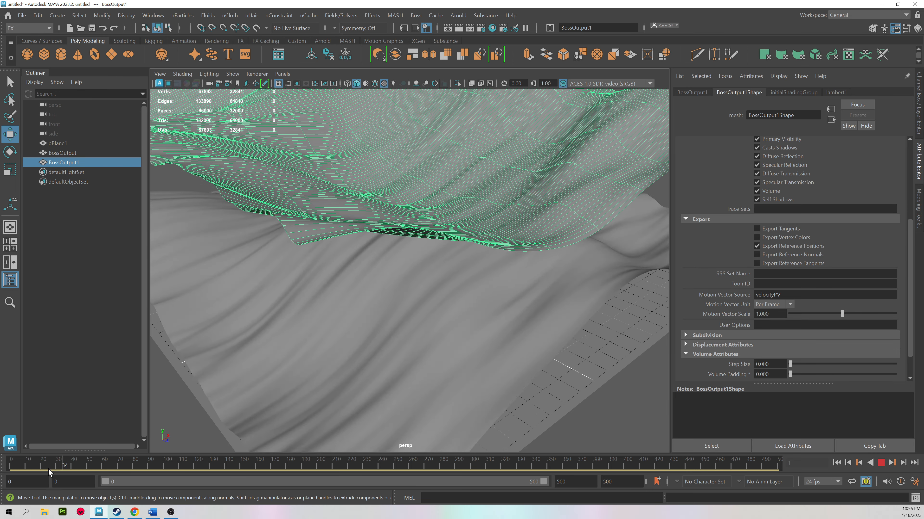
{"action": "left_click", "coordinate": [12, 470]}
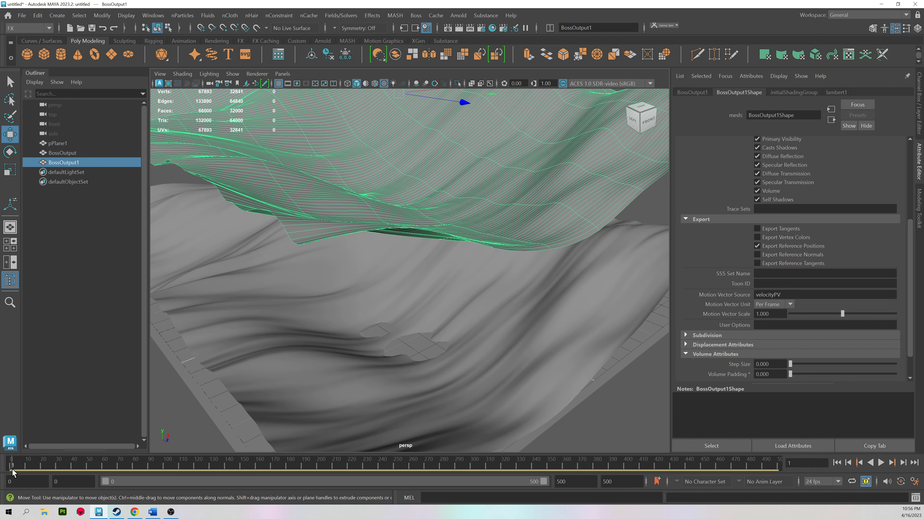
{"action": "scroll", "coordinate": [371, 286], "scroll_direction": "down", "scroll_amount": 6}
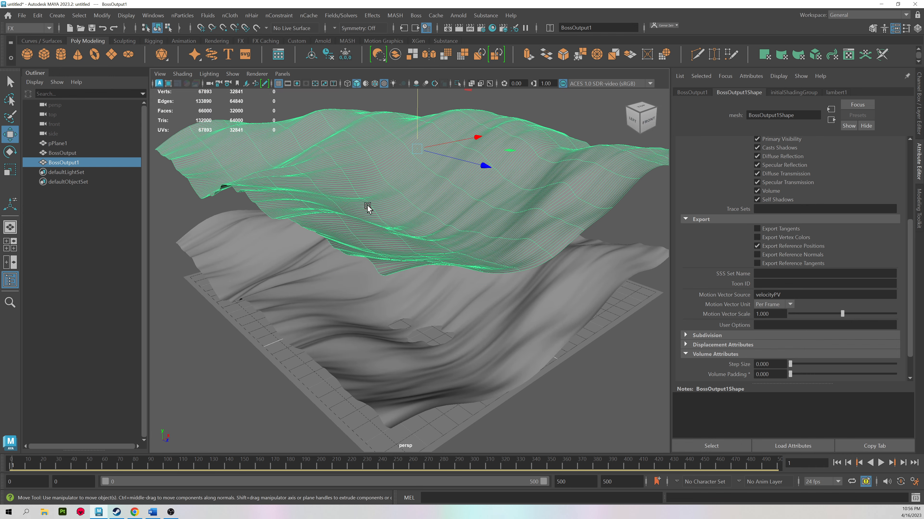
{"action": "key", "text": "Delete"}
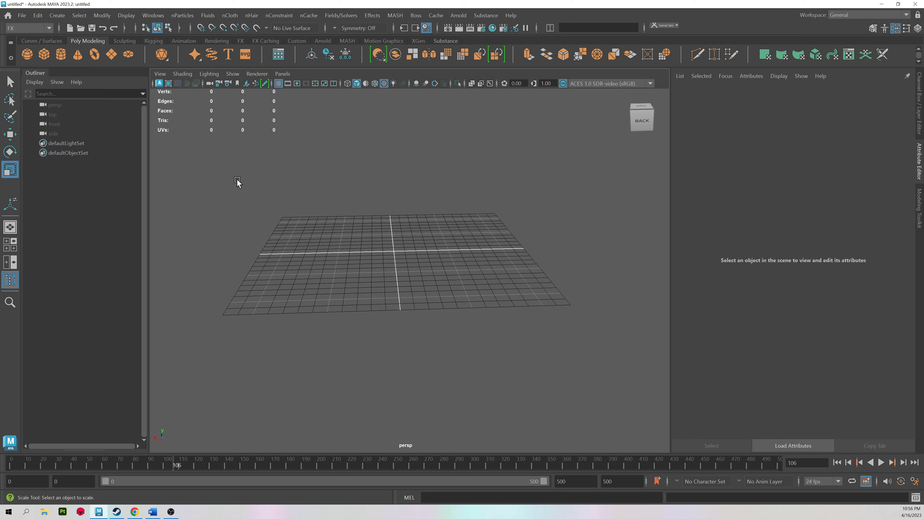
Create a polygon cube with width and depth subdivisions of 100.
{"action": "left_click_drag", "start_coordinate": [237, 182], "coordinate": [280, 182], "text": "alt"}
{"action": "right_click_drag", "start_coordinate": [360, 140], "coordinate": [358, 166], "text": "shift"}
{"action": "key", "text": "t"}
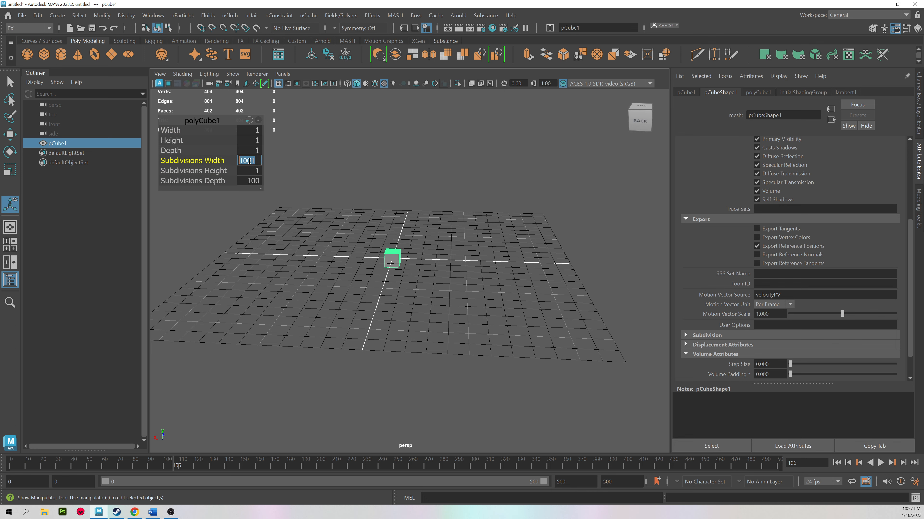
Examine the cube's dense subdivisions on its top, sides and underside.
{"action": "right_click_drag", "start_coordinate": [381, 204], "coordinate": [651, 262], "text": "alt"}
{"action": "middle_click_drag", "start_coordinate": [388, 210], "coordinate": [437, 255], "text": "alt"}
{"action": "right_click_drag", "start_coordinate": [437, 256], "coordinate": [419, 227], "text": "alt"}
{"action": "left_click_drag", "start_coordinate": [418, 227], "coordinate": [355, 210], "text": "alt"}
{"action": "right_click_drag", "start_coordinate": [354, 210], "coordinate": [476, 247], "text": "alt"}
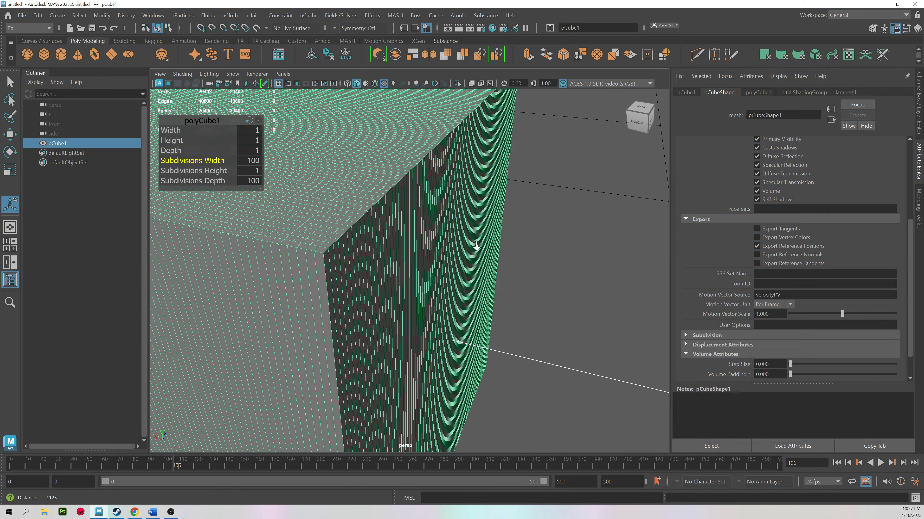
{"action": "left_click_drag", "start_coordinate": [476, 248], "coordinate": [396, 210], "text": "alt"}
{"action": "right_click_drag", "start_coordinate": [396, 210], "coordinate": [356, 187], "text": "alt"}
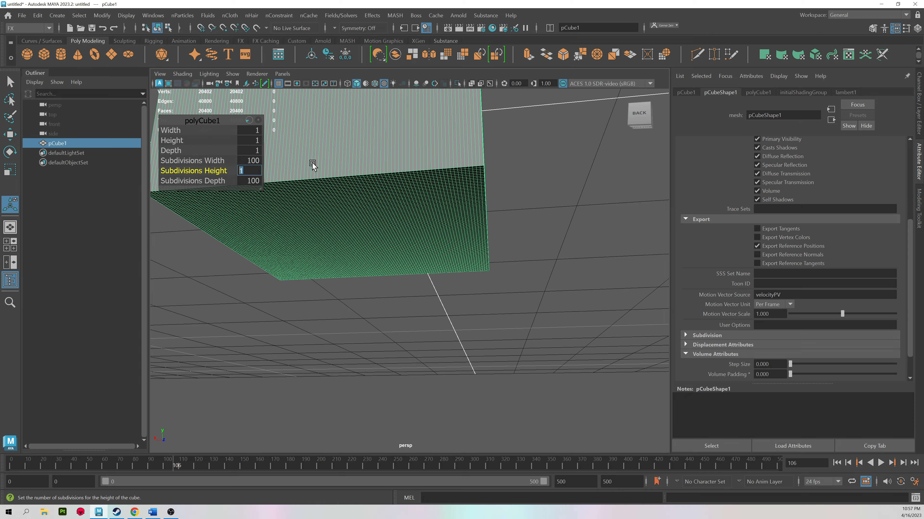
{"action": "left_click_drag", "start_coordinate": [312, 162], "coordinate": [354, 168], "text": "alt"}
{"action": "key", "text": "q"}
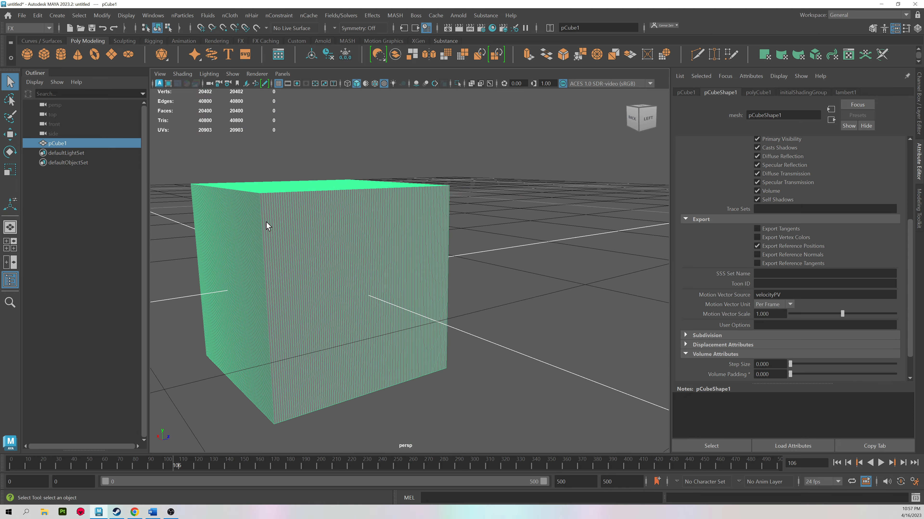
Scale the cube uniformly to about 20.27.
{"action": "right_click_drag", "start_coordinate": [327, 213], "coordinate": [267, 207], "text": "alt"}
{"action": "left_click_drag", "start_coordinate": [268, 207], "coordinate": [307, 238], "text": "alt"}
{"action": "right_click_drag", "start_coordinate": [363, 214], "coordinate": [253, 260], "text": "alt"}
{"action": "key", "text": "r"}
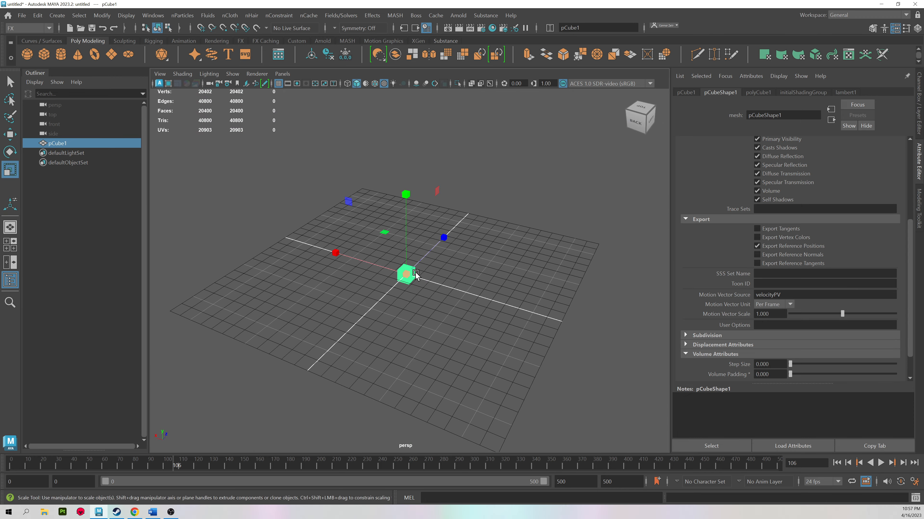
{"action": "left_click_drag", "start_coordinate": [416, 275], "coordinate": [442, 236]}
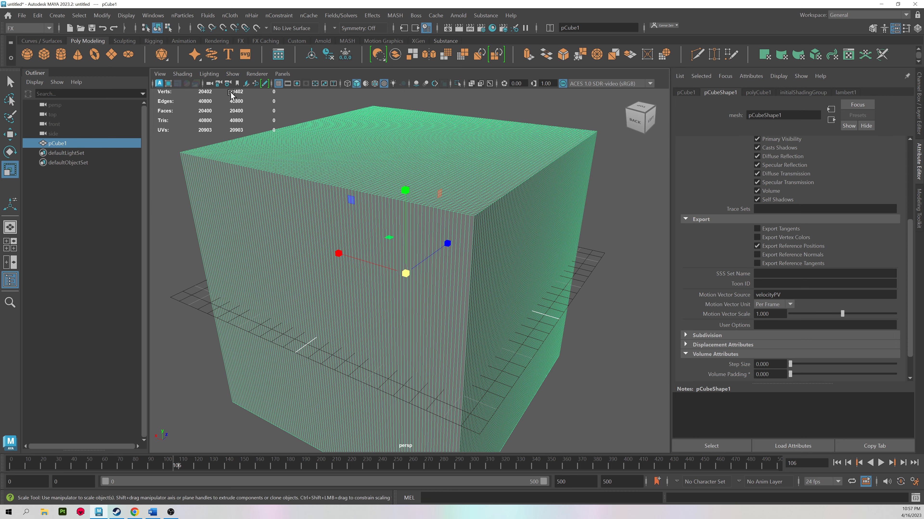
Create a Boss spectral wave solver on the cube and close the Boss Ripple / Wave Generator.
{"action": "left_click", "coordinate": [430, 34]}
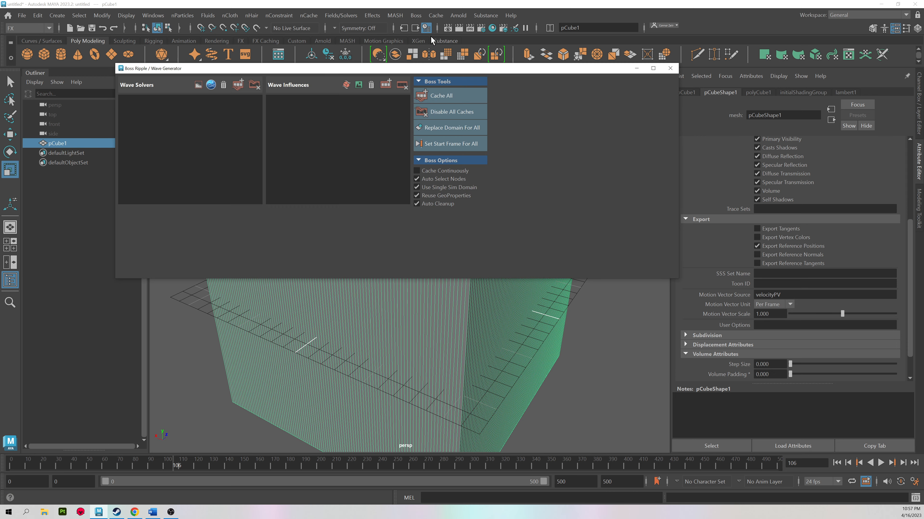
{"action": "left_click", "coordinate": [211, 85]}
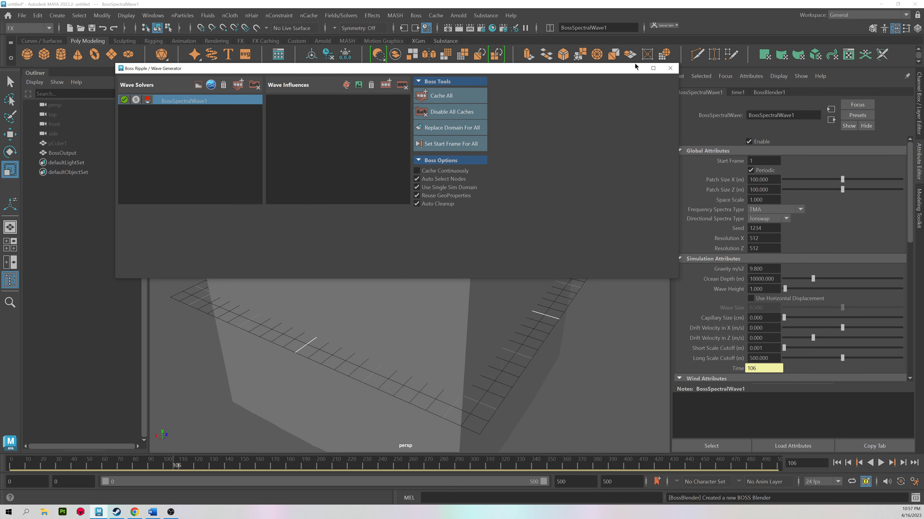
{"action": "left_click", "coordinate": [670, 68]}
Return to frame 0 and flatten the original cube vertically into a low slab.
{"action": "left_click_drag", "start_coordinate": [298, 293], "coordinate": [305, 260], "text": "alt"}
{"action": "mouse_move", "coordinate": [16, 463]}
{"action": "left_mouse_down"}
{"action": "mouse_move", "coordinate": [91, 466]}
{"action": "mouse_move", "coordinate": [3, 457]}
{"action": "left_mouse_up"}
{"action": "left_click", "coordinate": [79, 144]}
{"action": "left_click_drag", "start_coordinate": [360, 193], "coordinate": [339, 215], "text": "alt"}
{"action": "left_click_drag", "start_coordinate": [406, 223], "coordinate": [428, 248], "text": "alt"}
{"action": "left_click_drag", "start_coordinate": [405, 187], "coordinate": [399, 270]}
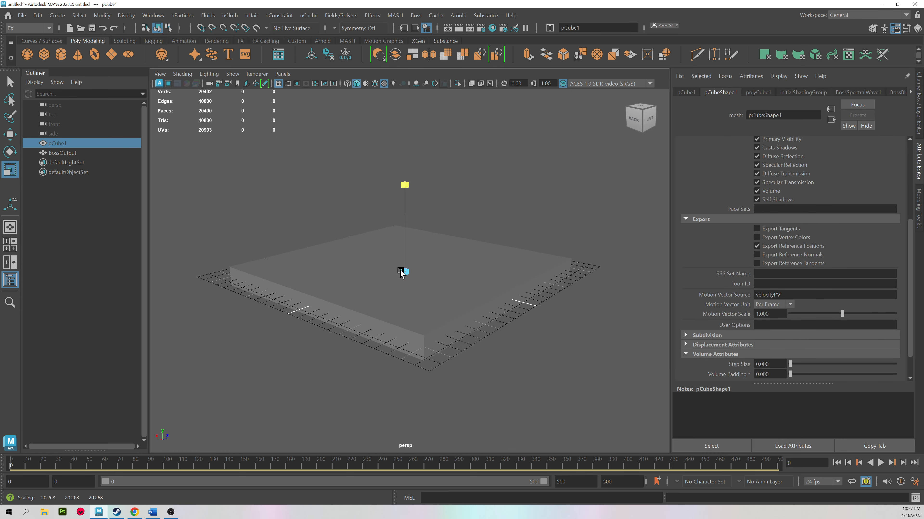
{"action": "right_click_drag", "start_coordinate": [400, 270], "coordinate": [269, 309], "text": "alt"}
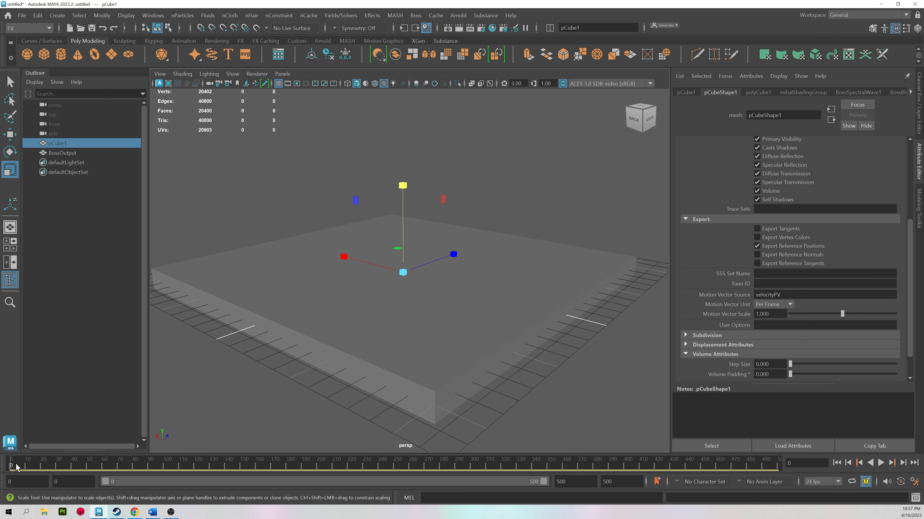
Set the Wave Height of the BossOutput mesh's spectral wave to 4 and scrub the timeline to frame 96.
{"action": "left_click_drag", "start_coordinate": [12, 464], "coordinate": [23, 465]}
{"action": "left_click_drag", "start_coordinate": [145, 274], "coordinate": [91, 167], "text": "alt"}
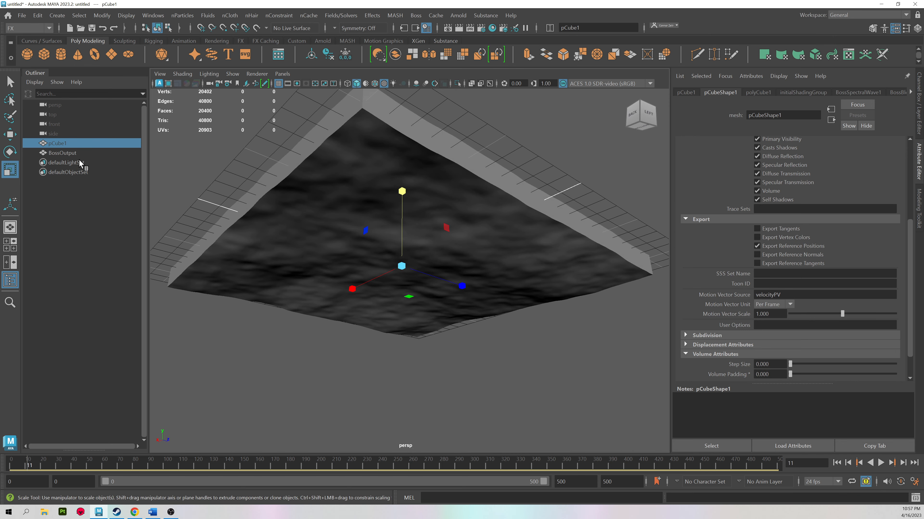
{"action": "left_click", "coordinate": [62, 152]}
{"action": "left_click", "coordinate": [850, 93]}
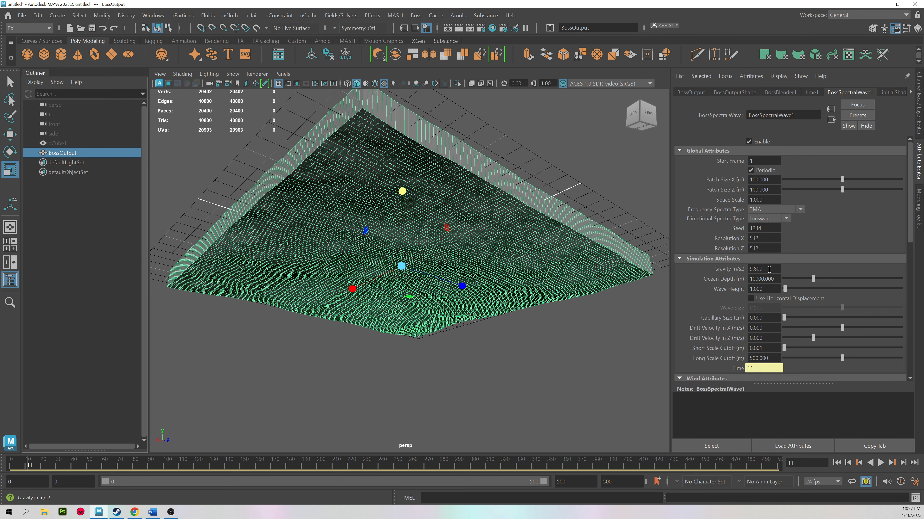
{"action": "key", "text": "Return"}
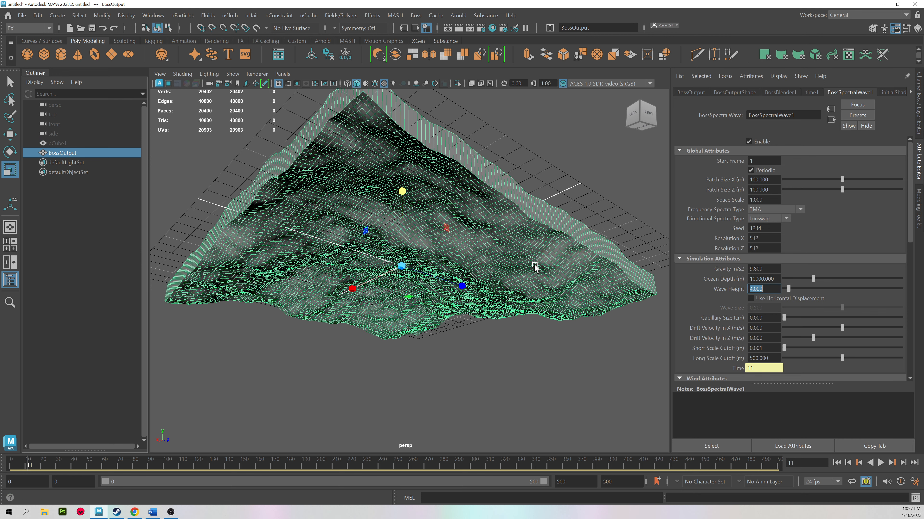
{"action": "left_click_drag", "start_coordinate": [512, 208], "coordinate": [499, 256], "text": "alt"}
{"action": "left_click_drag", "start_coordinate": [31, 461], "coordinate": [158, 472]}
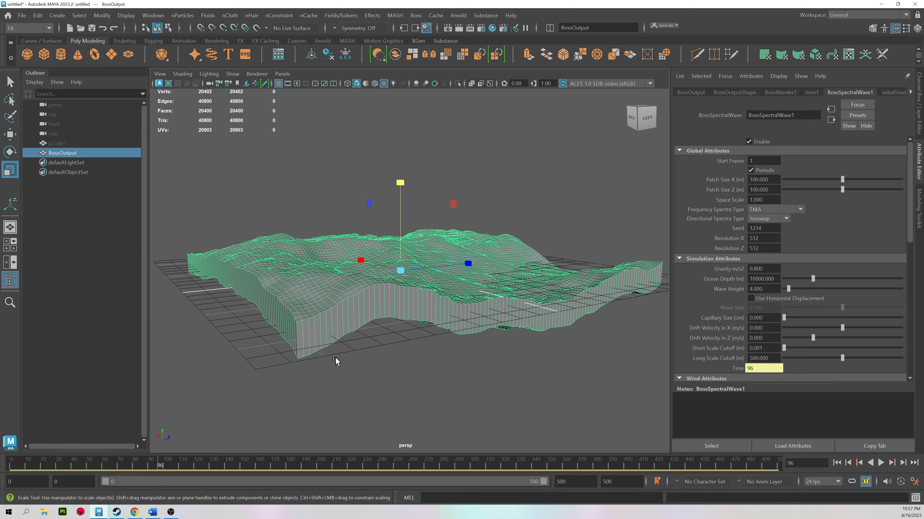
Scale the original cube up vertically to thicken the wave slab.
{"action": "left_click", "coordinate": [71, 143]}
{"action": "mouse_move", "coordinate": [415, 206]}
{"action": "left_mouse_down", "text": "alt"}
{"action": "mouse_move", "coordinate": [391, 234]}
{"action": "mouse_move", "coordinate": [283, 233]}
{"action": "left_mouse_up", "text": "alt"}
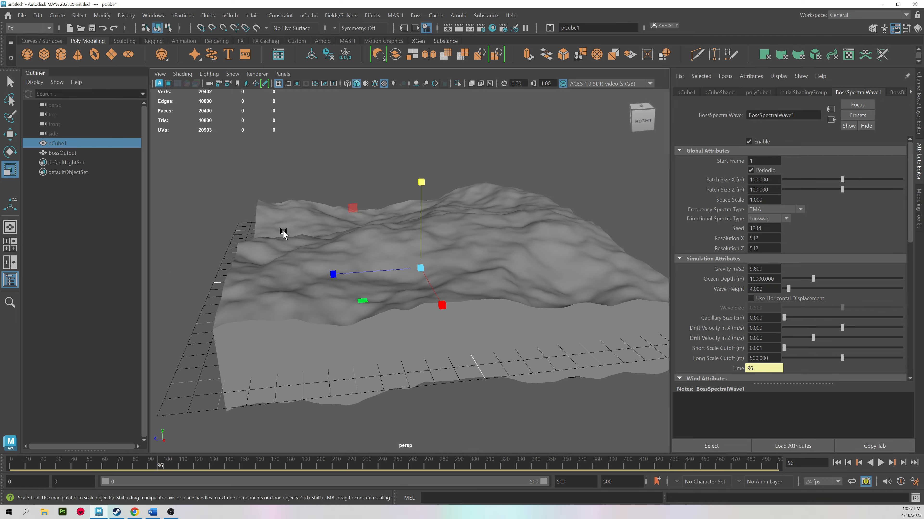
{"action": "left_click_drag", "start_coordinate": [476, 228], "coordinate": [340, 237], "text": "alt"}
Clear the selection and play back the slab's wave animation while viewing it from different angles.
{"action": "key", "text": "q"}
{"action": "left_click", "coordinate": [321, 167]}
{"action": "left_click_drag", "start_coordinate": [321, 175], "coordinate": [262, 277], "text": "alt"}
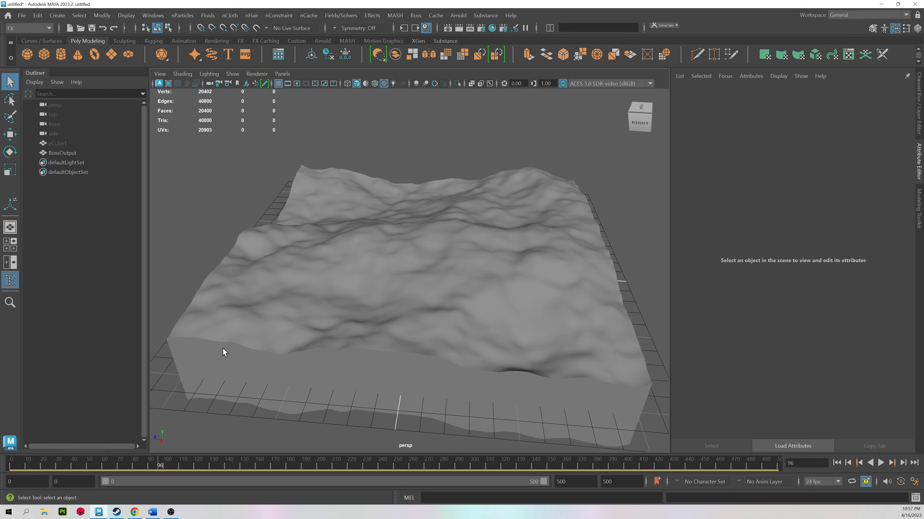
{"action": "left_click", "coordinate": [880, 462]}
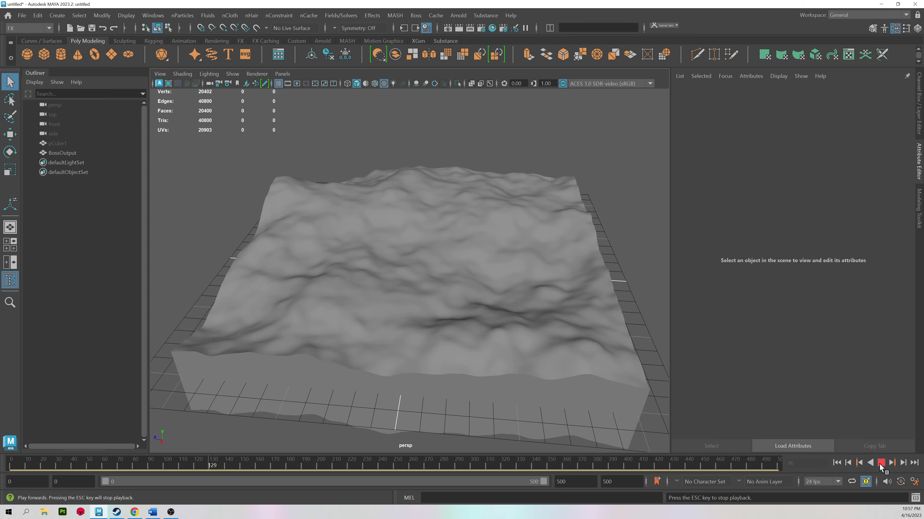
{"action": "left_click_drag", "start_coordinate": [618, 313], "coordinate": [458, 322], "text": "alt"}
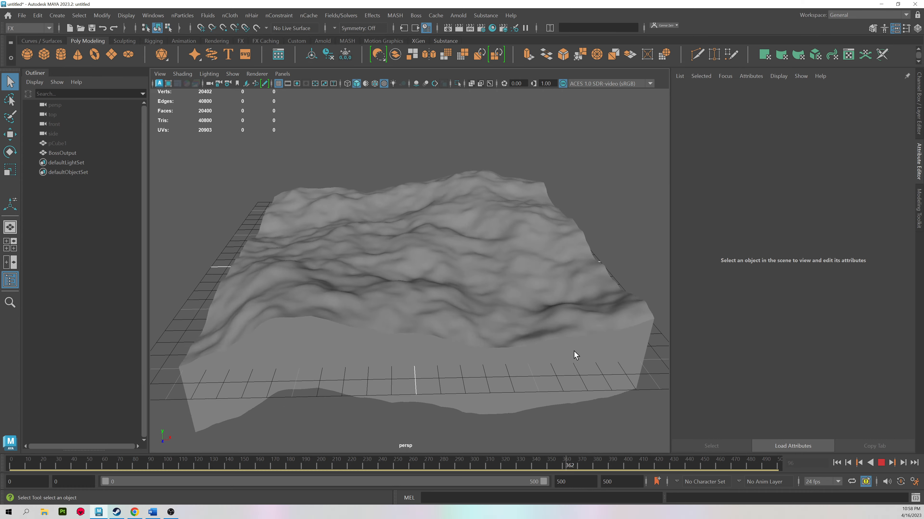